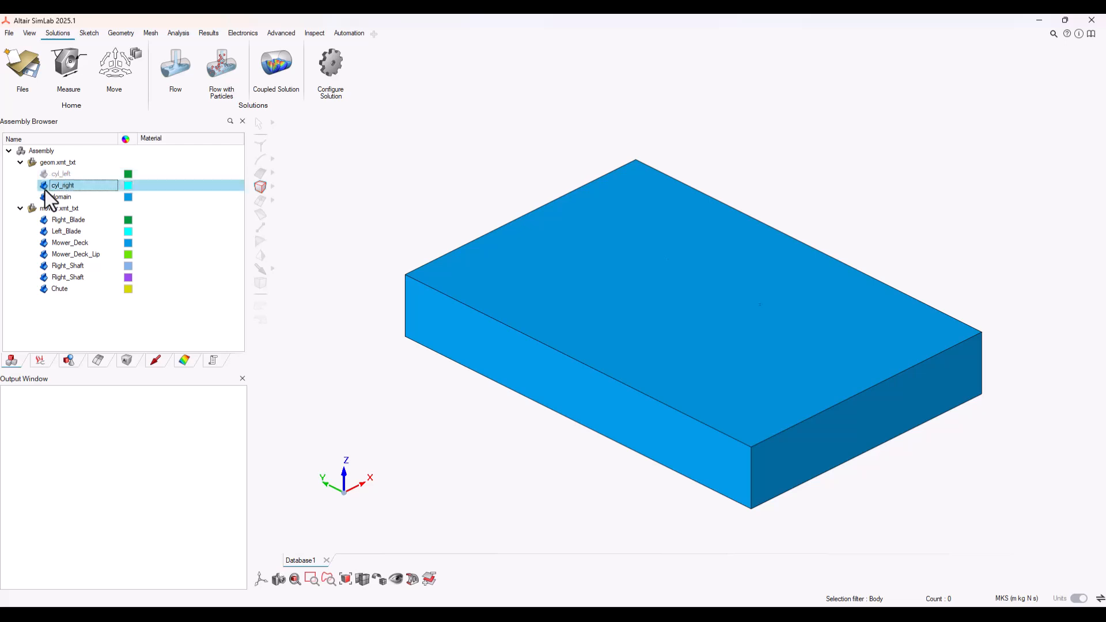
Hide the domain body, both blades and both shafts, keeping Mower_Deck, Mower_Deck_Lip and Chute shown
{"action": "left_click", "coordinate": [44, 197]}
{"action": "left_click", "coordinate": [44, 220]}
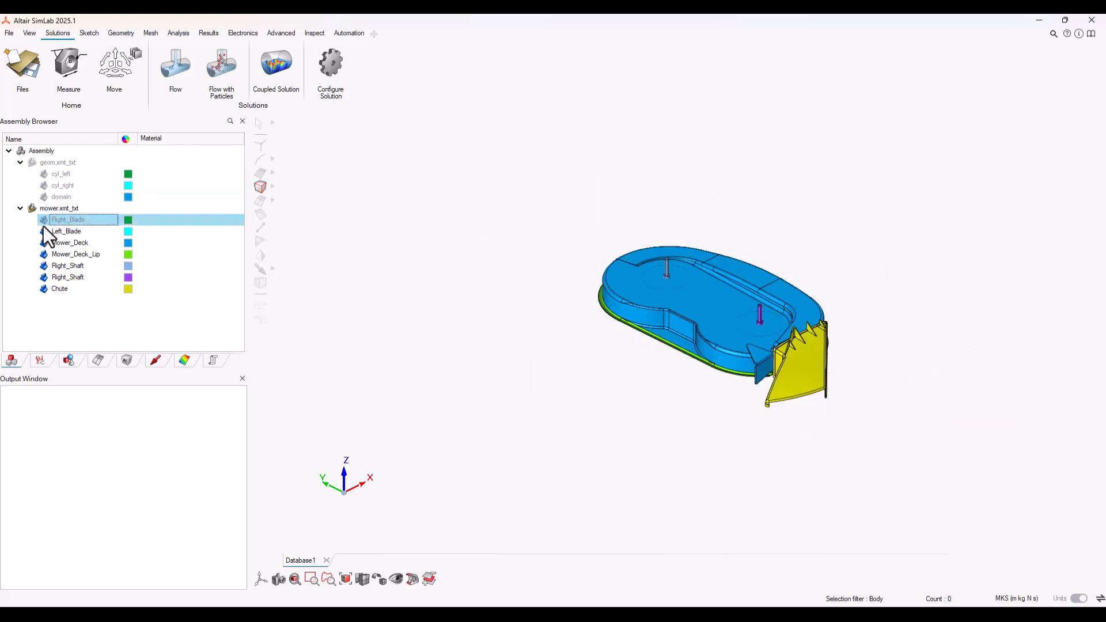
{"action": "left_click", "coordinate": [44, 231]}
{"action": "left_click", "coordinate": [44, 266]}
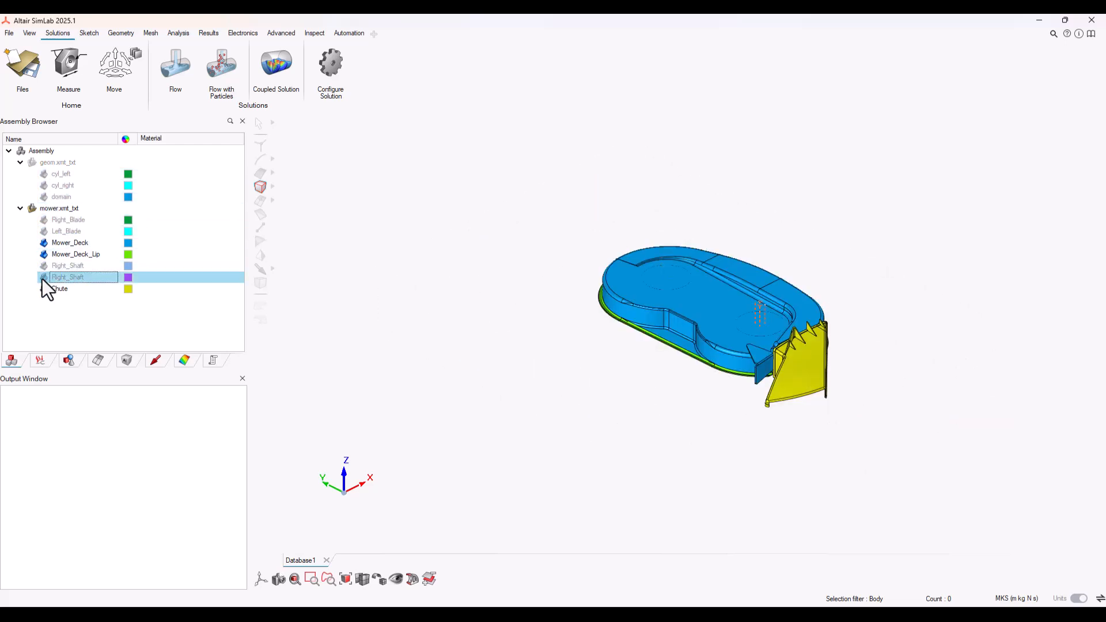
{"action": "left_click", "coordinate": [42, 278]}
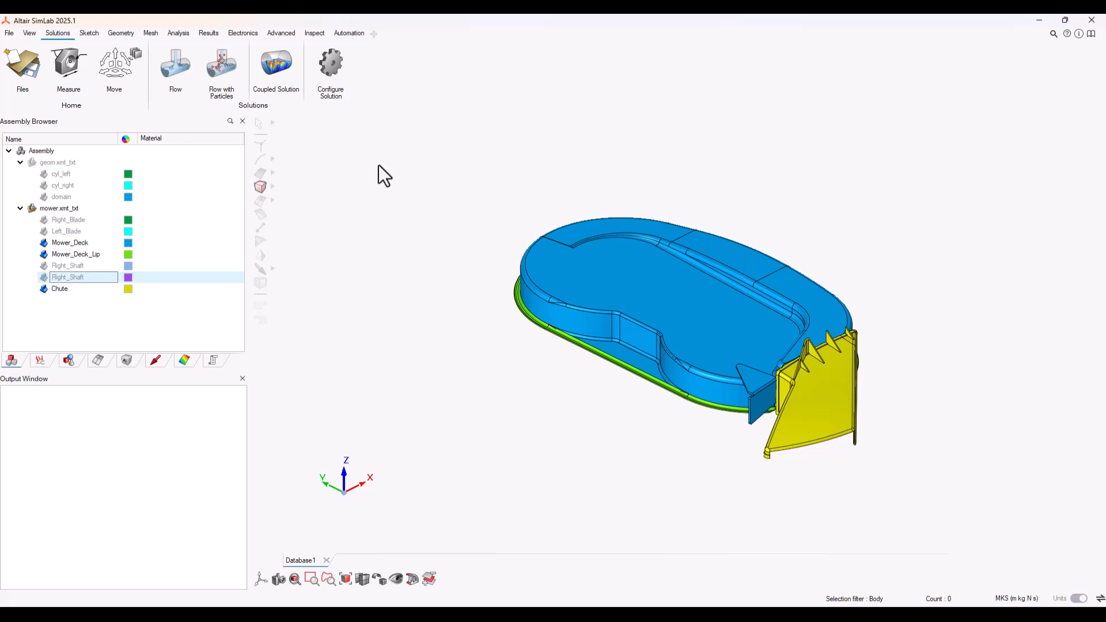
Create an external tight-wrap Tri3 wrapper mesh with a 0.01 m mesh size on the mower deck, deck lip and chute
{"action": "left_click", "coordinate": [152, 35]}
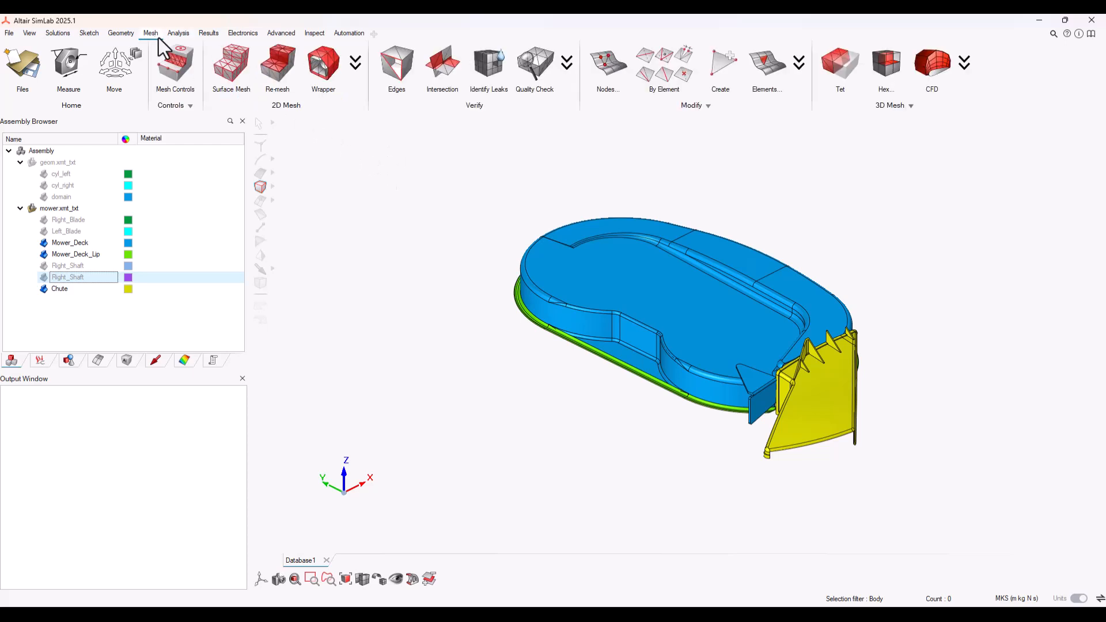
{"action": "left_click", "coordinate": [323, 63]}
{"action": "left_click_drag", "start_coordinate": [199, 175], "coordinate": [302, 193]}
{"action": "left_click_drag", "start_coordinate": [460, 159], "coordinate": [979, 532]}
{"action": "left_click", "coordinate": [318, 357]}
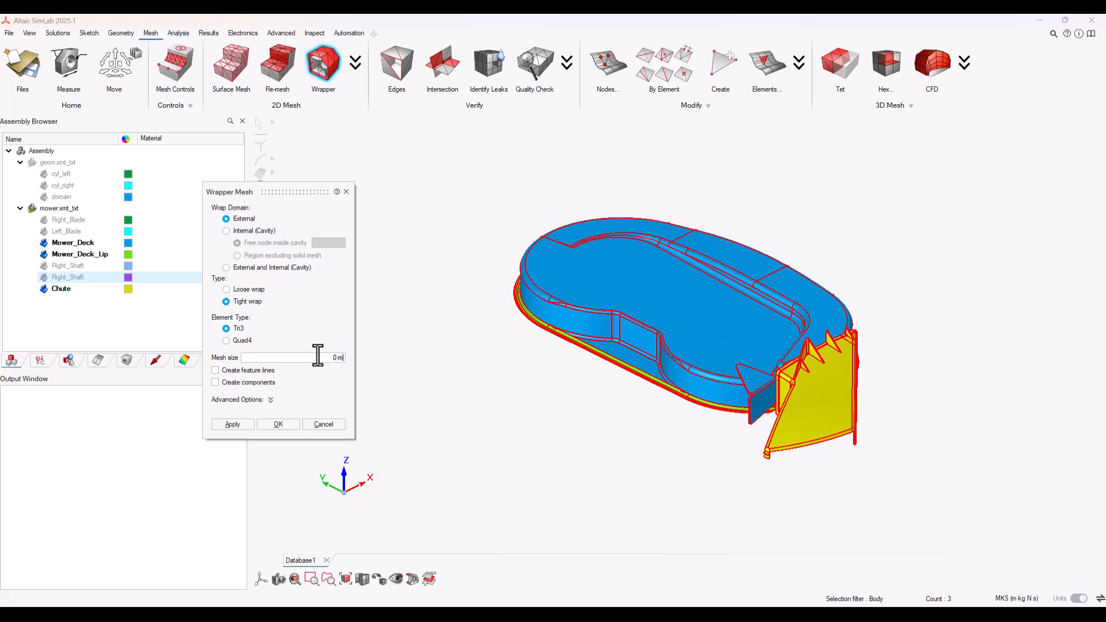
{"action": "type", "text": "0.01"}
{"action": "key", "text": "Tab"}
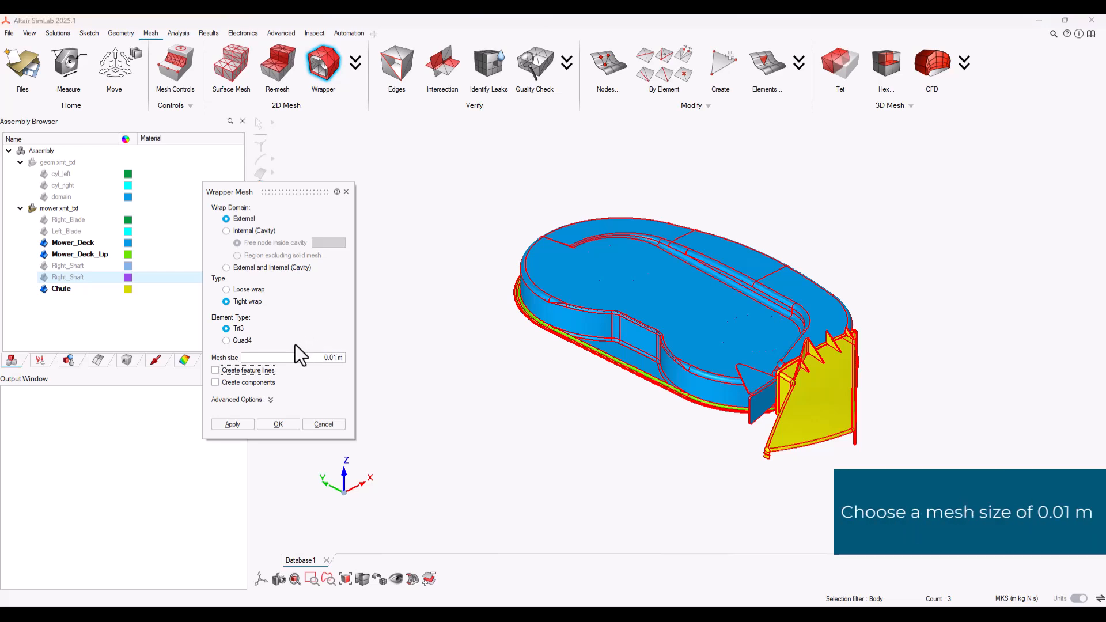
{"action": "left_click", "coordinate": [231, 428]}
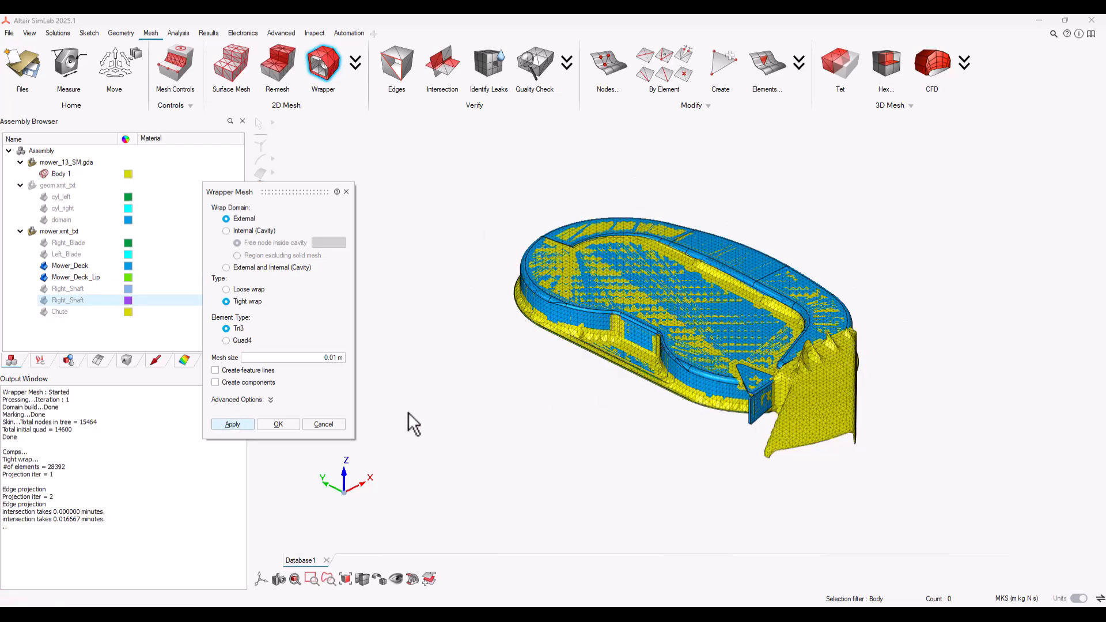
{"action": "left_click", "coordinate": [327, 425]}
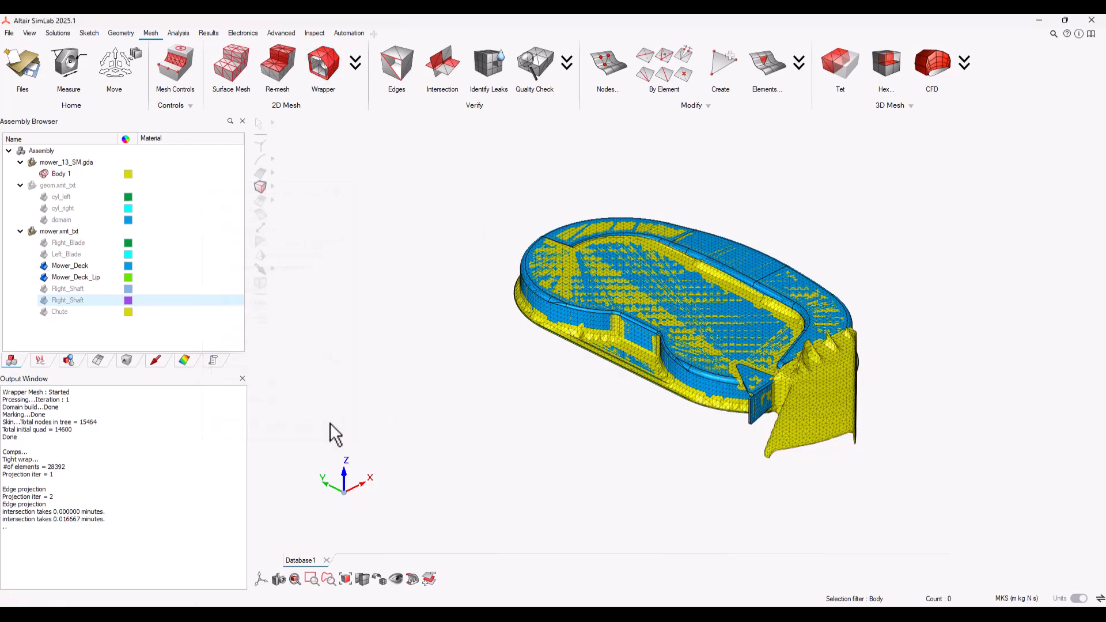
Hide the Mower_Deck and Mower_Deck_Lip CAD bodies and show cyl_left, cyl_right and domain
{"action": "left_click", "coordinate": [45, 276]}
{"action": "left_click", "coordinate": [44, 265]}
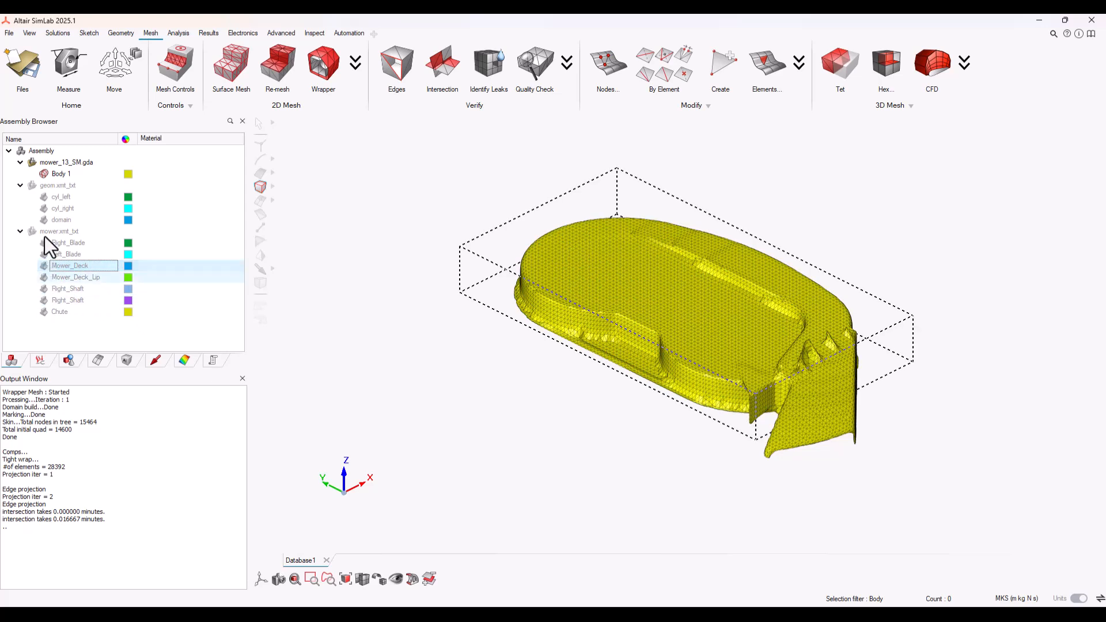
{"action": "left_click", "coordinate": [45, 197]}
{"action": "left_click", "coordinate": [44, 208]}
{"action": "left_click", "coordinate": [45, 219]}
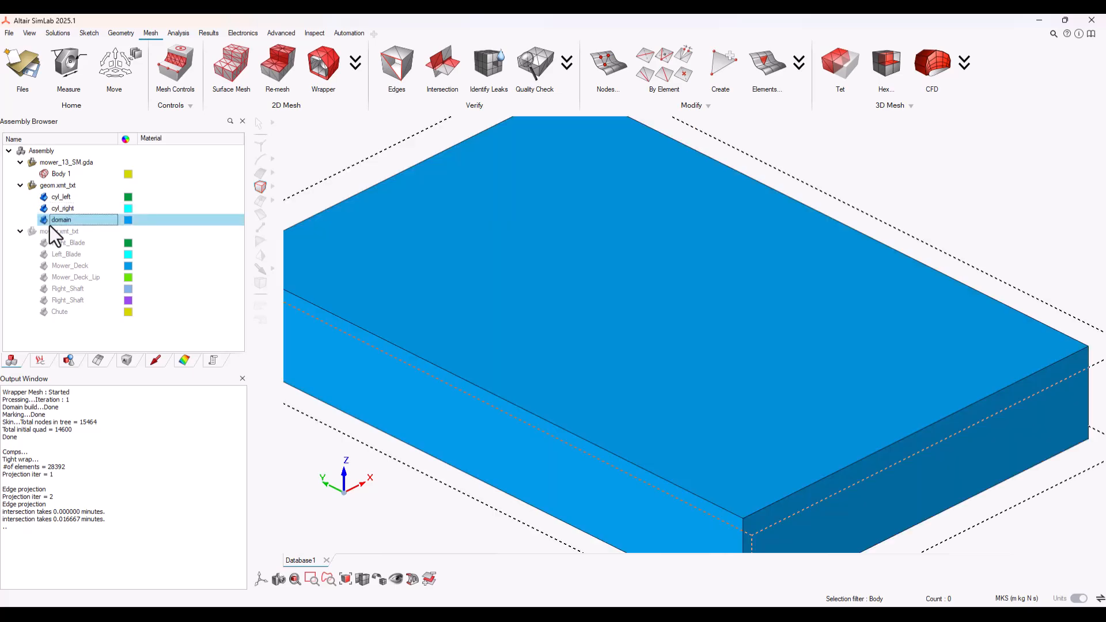
Apply a face mesh control with an average element size of 0.02 m to all six outer faces of the domain box
{"action": "scroll", "coordinate": [658, 391], "scroll_direction": "down", "scroll_amount": 2}
{"action": "scroll", "coordinate": [659, 391], "scroll_direction": "up", "scroll_amount": 3}
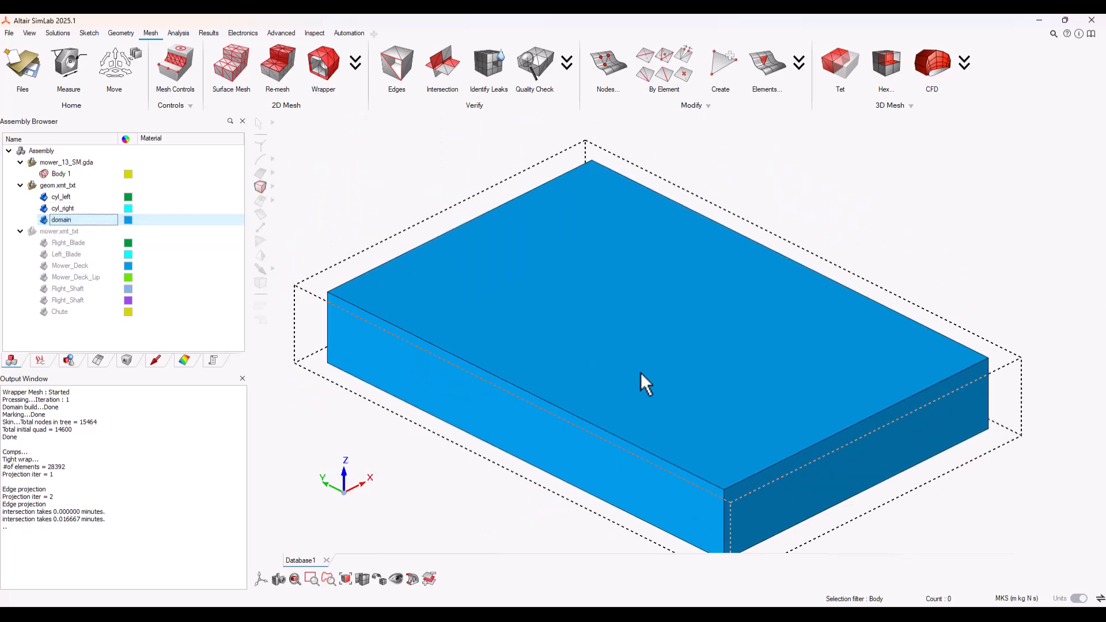
{"action": "mouse_move", "coordinate": [642, 383]}
{"action": "middle_mouse_down"}
{"action": "mouse_move", "coordinate": [622, 370]}
{"action": "mouse_move", "coordinate": [648, 369]}
{"action": "middle_mouse_up"}
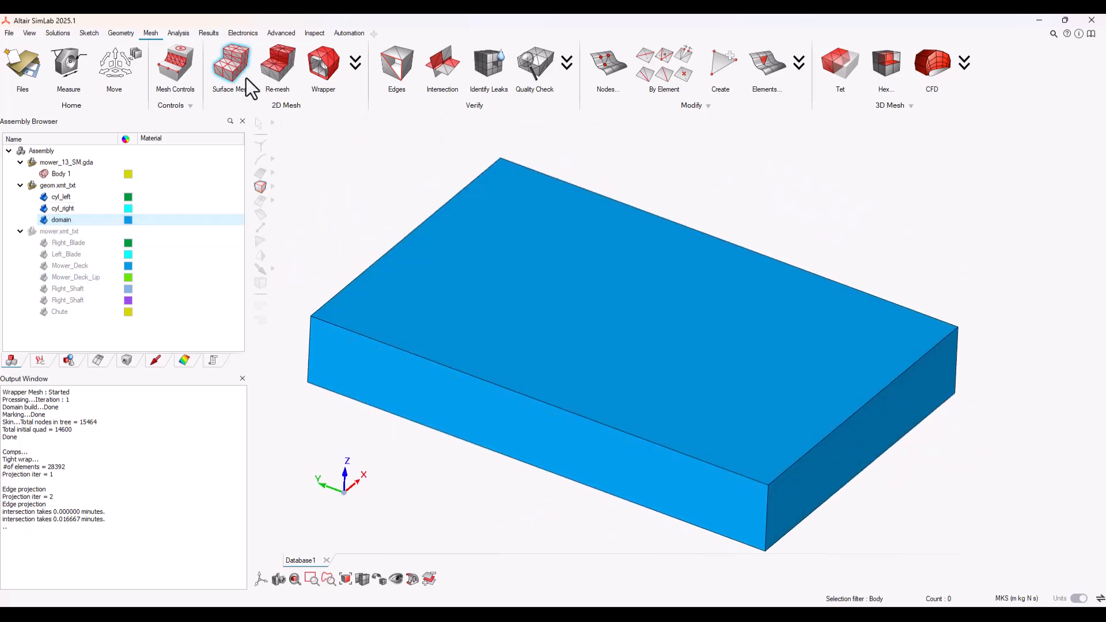
{"action": "left_click", "coordinate": [174, 68]}
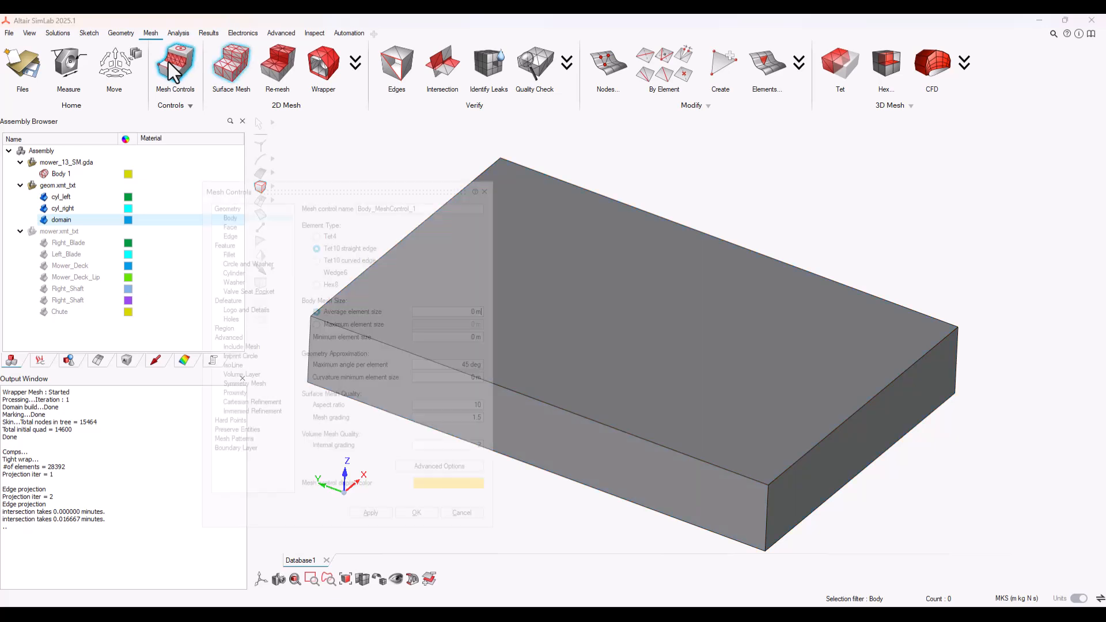
{"action": "left_click_drag", "start_coordinate": [313, 193], "coordinate": [145, 203]}
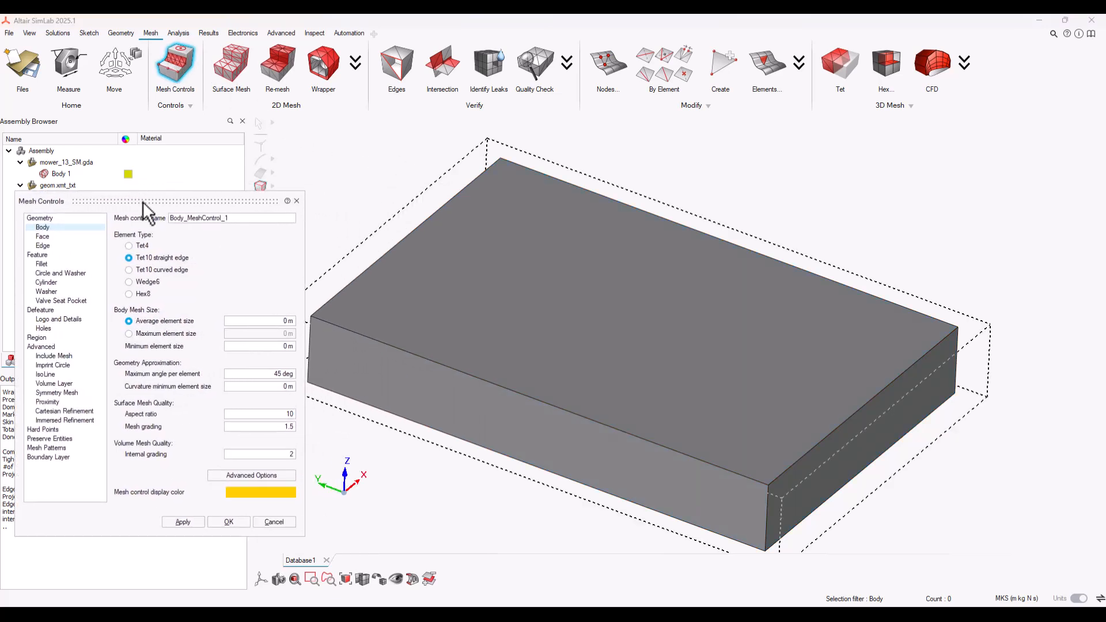
{"action": "left_click", "coordinate": [42, 236]}
{"action": "left_click", "coordinate": [570, 323]}
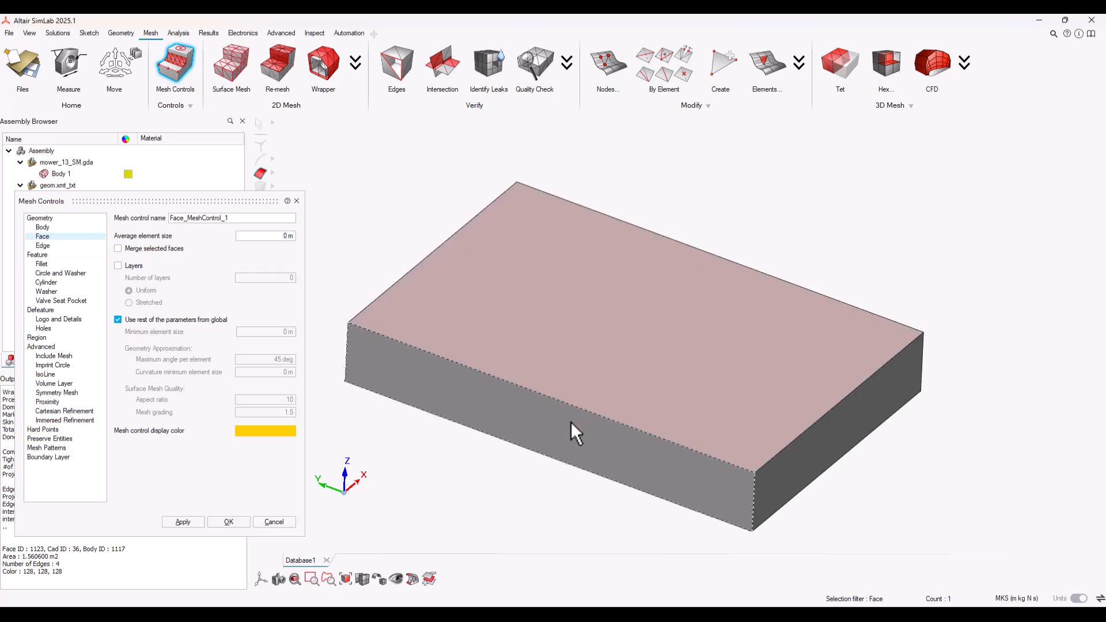
{"action": "left_click", "coordinate": [576, 433]}
{"action": "left_click", "coordinate": [815, 469]}
{"action": "middle_click_drag", "start_coordinate": [814, 469], "coordinate": [806, 334]}
{"action": "left_click", "coordinate": [1001, 362]}
{"action": "left_click", "coordinate": [848, 307]}
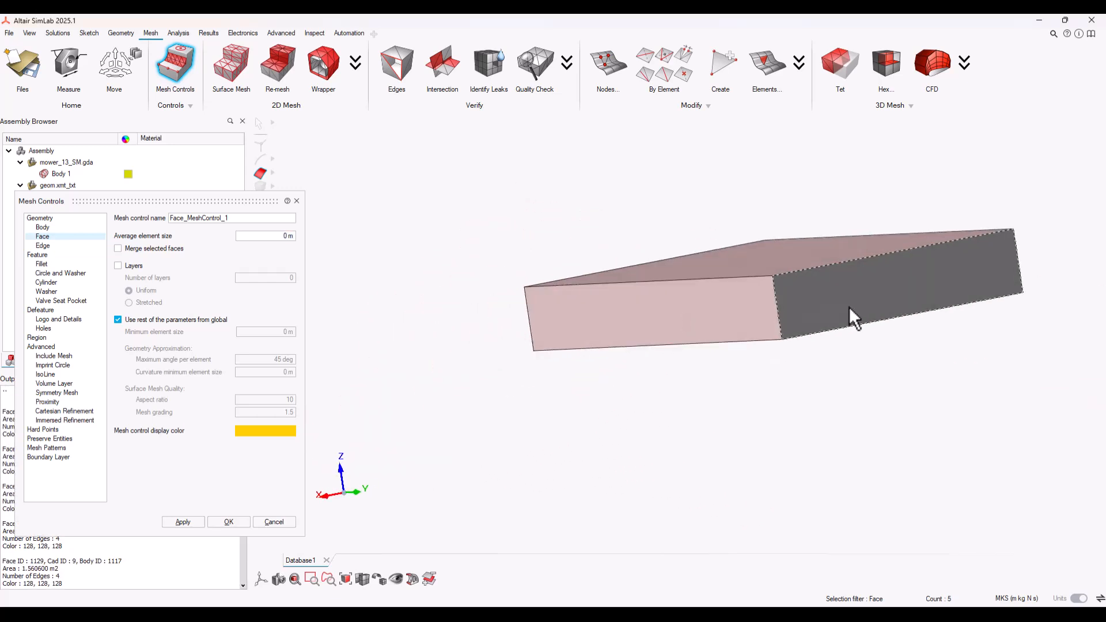
{"action": "left_click", "coordinate": [849, 317]}
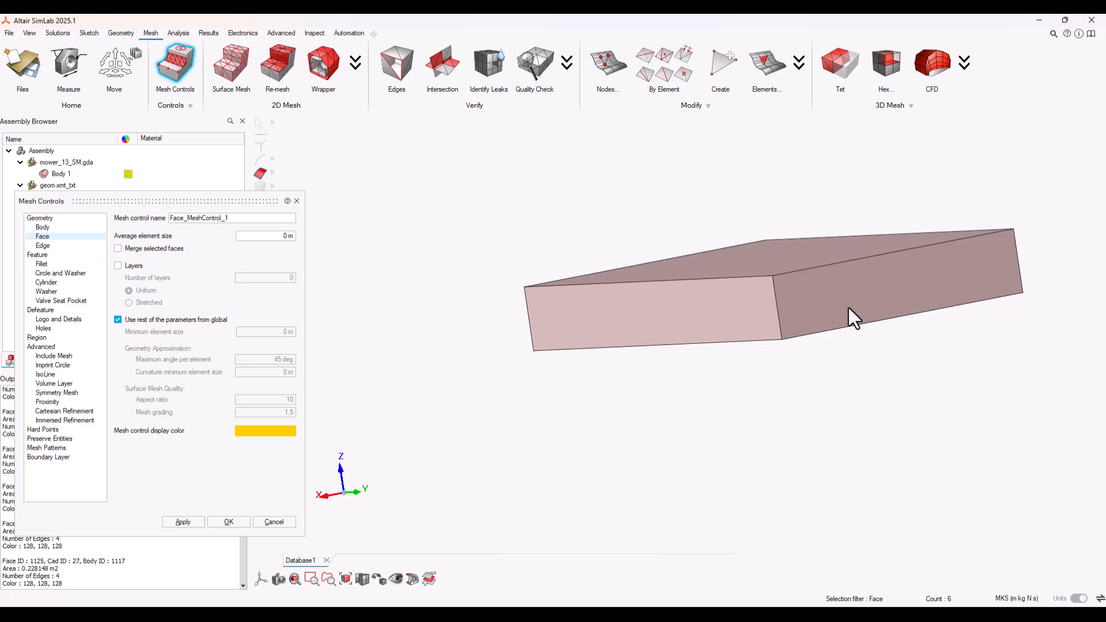
{"action": "middle_click_drag", "start_coordinate": [848, 308], "coordinate": [720, 317]}
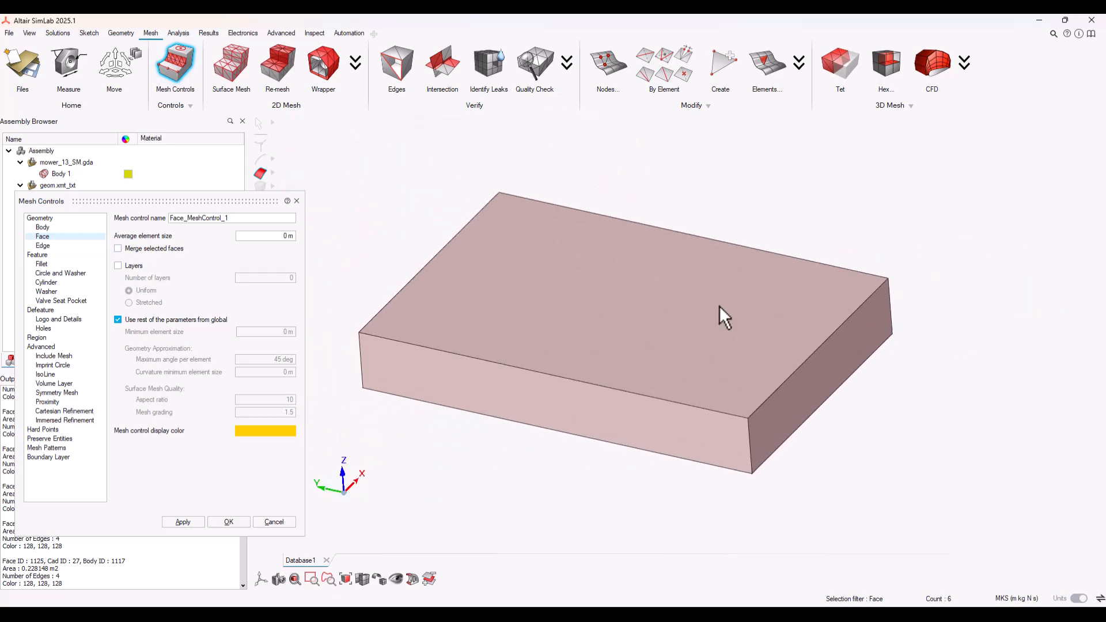
{"action": "left_click", "coordinate": [270, 236]}
{"action": "type", "text": "0.02"}
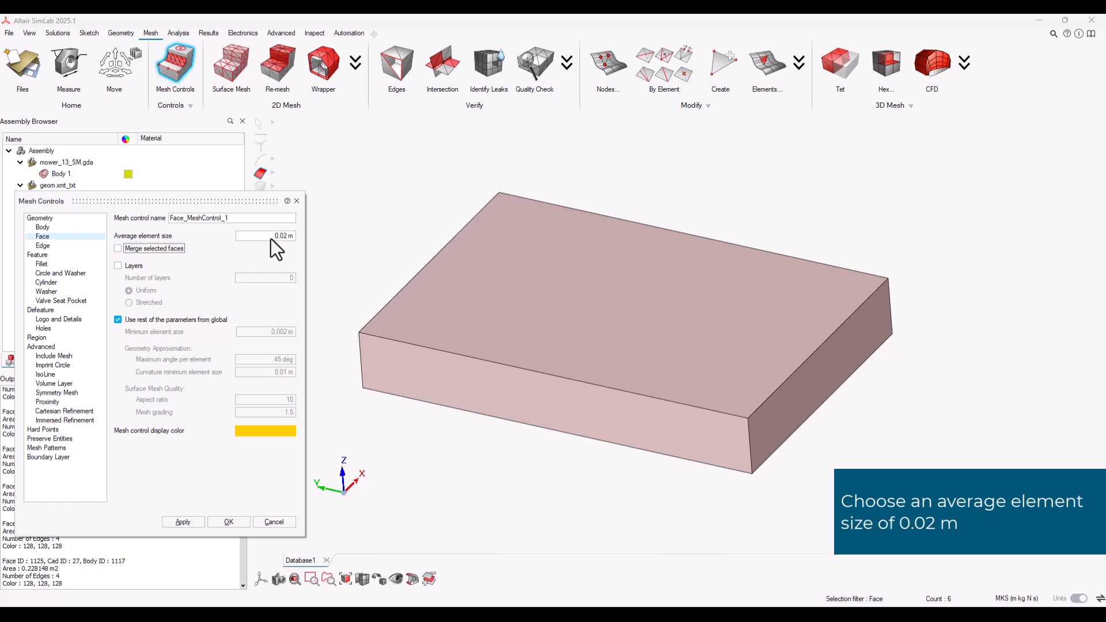
{"action": "left_click", "coordinate": [183, 522]}
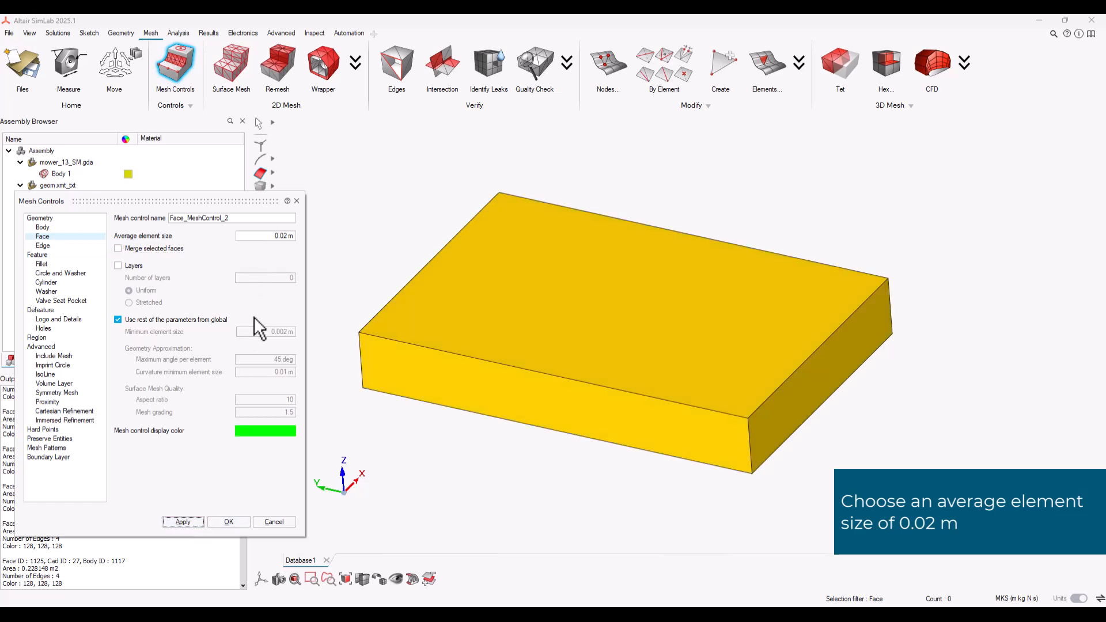
{"action": "left_click", "coordinate": [296, 201]}
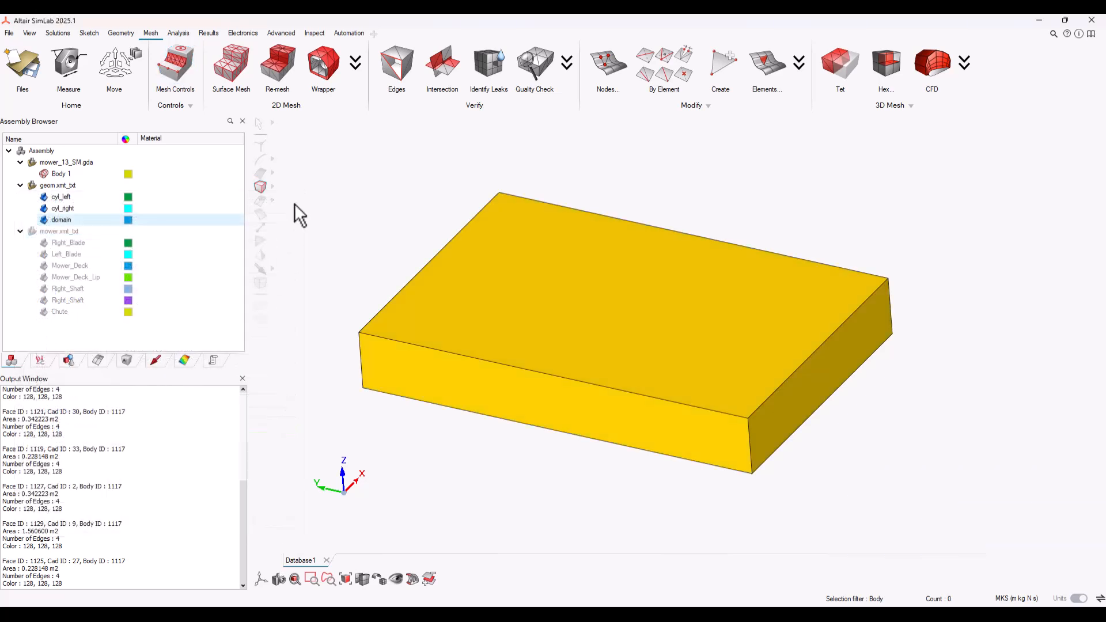
Hide all the outer faces of the domain box, using face selection
{"action": "left_click", "coordinate": [59, 225]}
{"action": "left_click", "coordinate": [260, 175]}
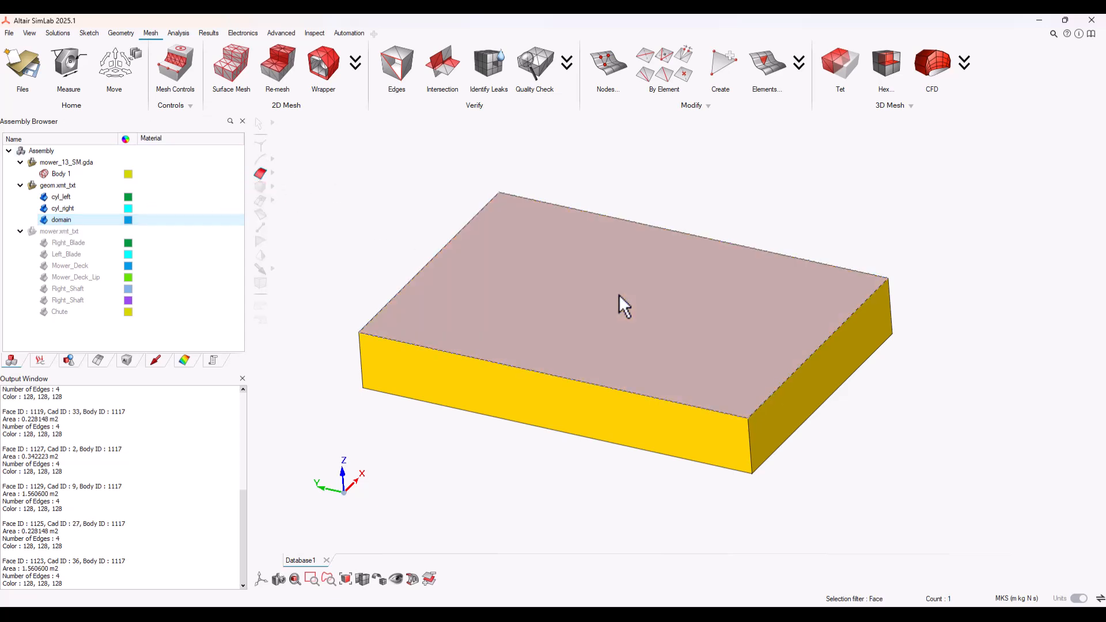
{"action": "left_click", "coordinate": [617, 306]}
{"action": "key", "text": "h"}
{"action": "left_click_drag", "start_coordinate": [471, 163], "coordinate": [524, 278]}
{"action": "key", "text": "h"}
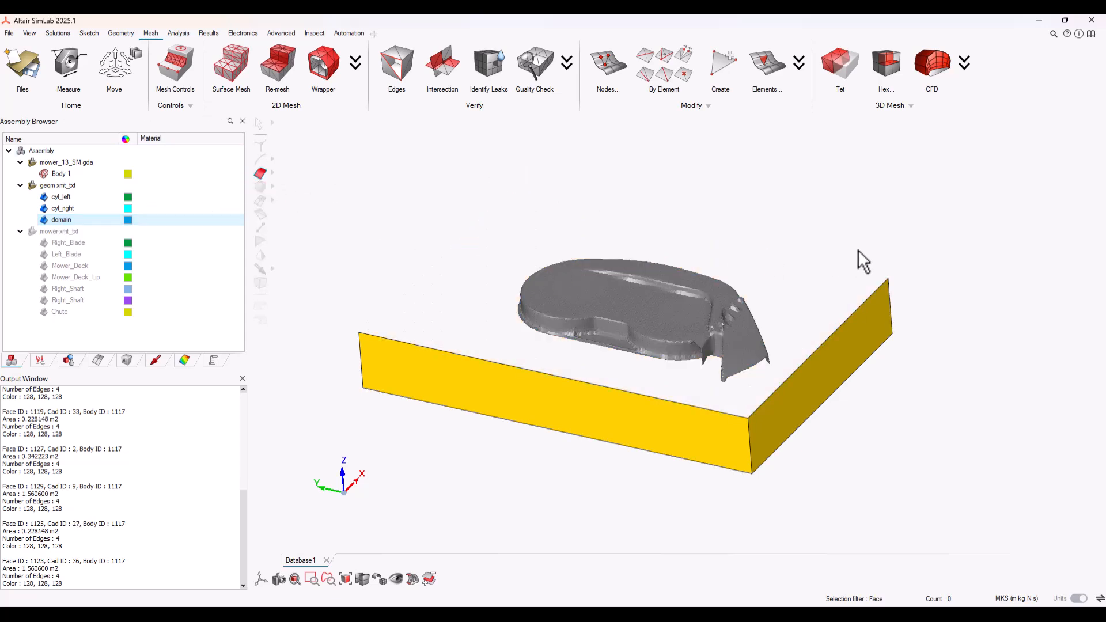
{"action": "left_click", "coordinate": [852, 395]}
{"action": "key", "text": "h"}
{"action": "left_click", "coordinate": [440, 406]}
{"action": "key", "text": "h"}
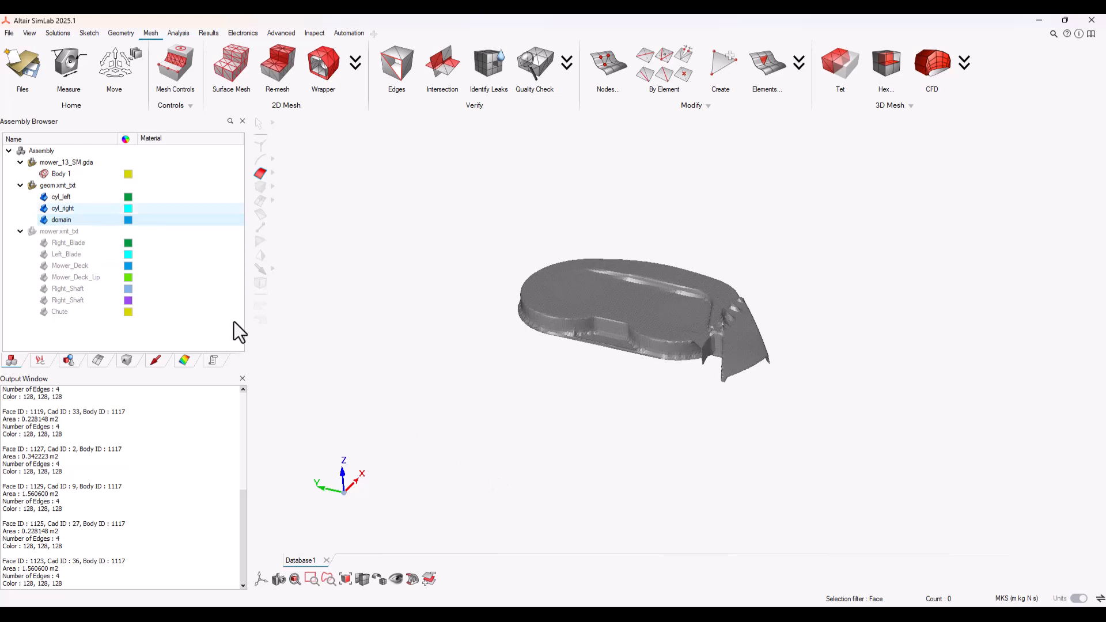
Hide the cyl_left and cyl_right bodies and the wrapper mesh Body 1
{"action": "left_click", "coordinate": [55, 197]}
{"action": "left_click", "coordinate": [48, 209], "text": "ctrl"}
{"action": "left_click", "coordinate": [48, 174]}
{"action": "key", "text": "h"}
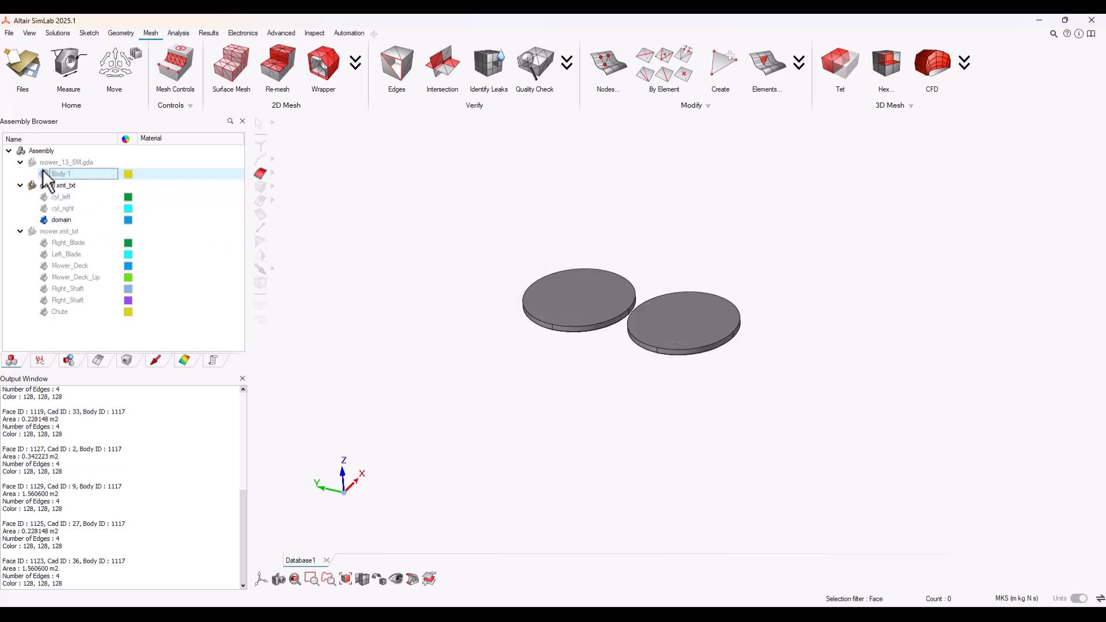
Apply a face mesh control with an average element size of 0.01 m to all the domain's inner cylindrical cavity faces
{"action": "scroll", "coordinate": [547, 311], "scroll_direction": "up", "scroll_amount": 3}
{"action": "left_click_drag", "start_coordinate": [338, 192], "coordinate": [936, 506]}
{"action": "left_click", "coordinate": [176, 66]}
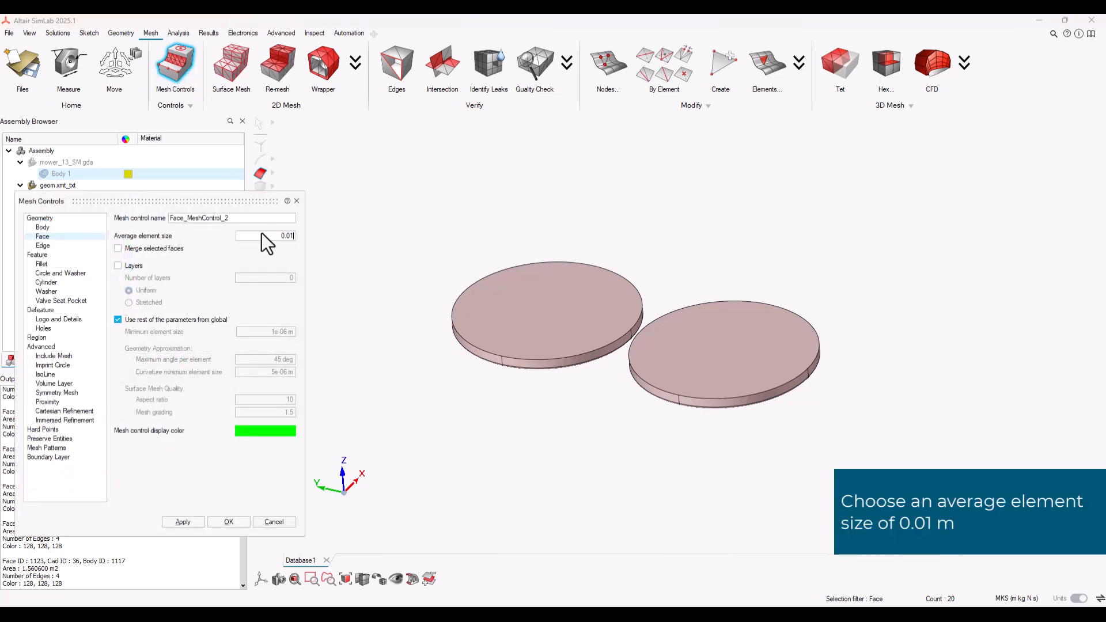
{"action": "left_click", "coordinate": [229, 522]}
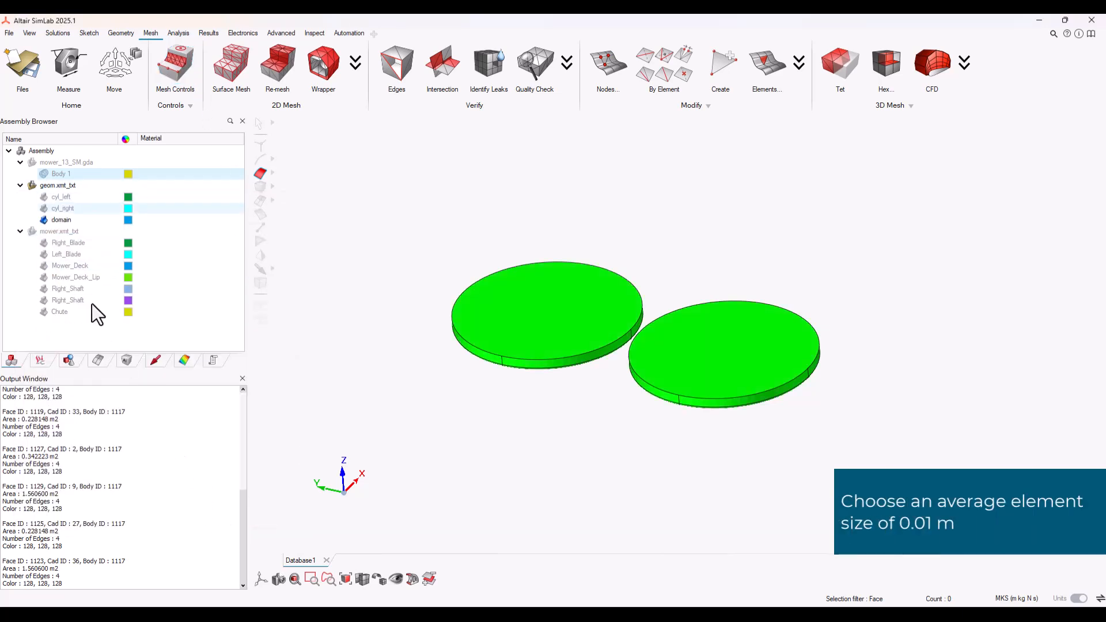
Show cyl_left and cyl_right in place of the domain, and apply a 0.01 m average element size face mesh control to all their faces
{"action": "left_click", "coordinate": [44, 220]}
{"action": "left_click", "coordinate": [44, 208]}
{"action": "left_click", "coordinate": [43, 196]}
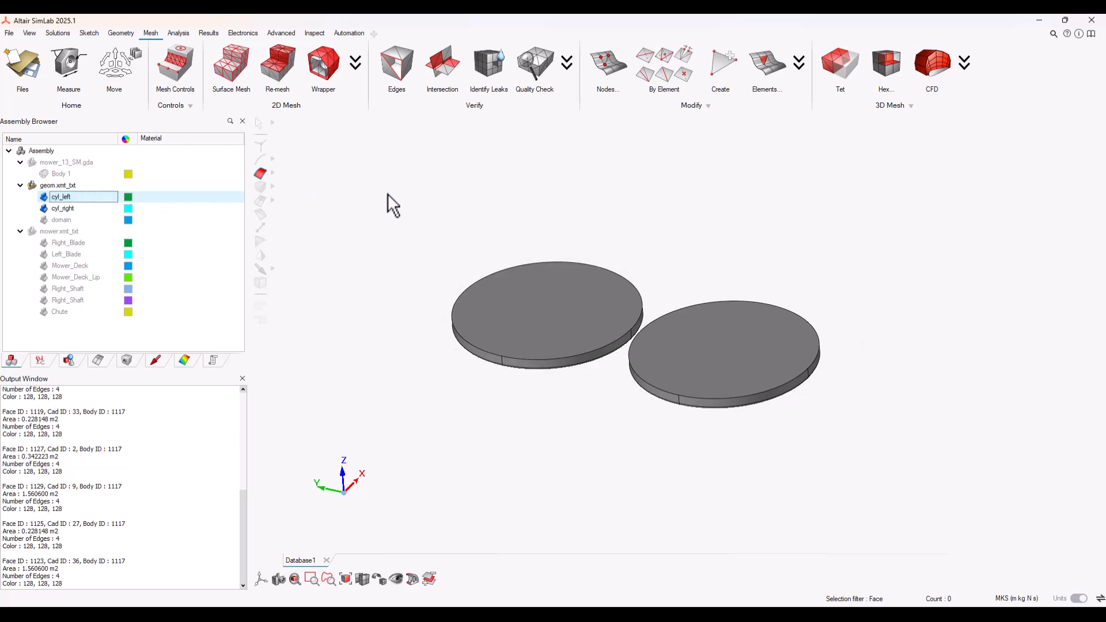
{"action": "left_click_drag", "start_coordinate": [387, 194], "coordinate": [904, 495]}
{"action": "left_click", "coordinate": [168, 67]}
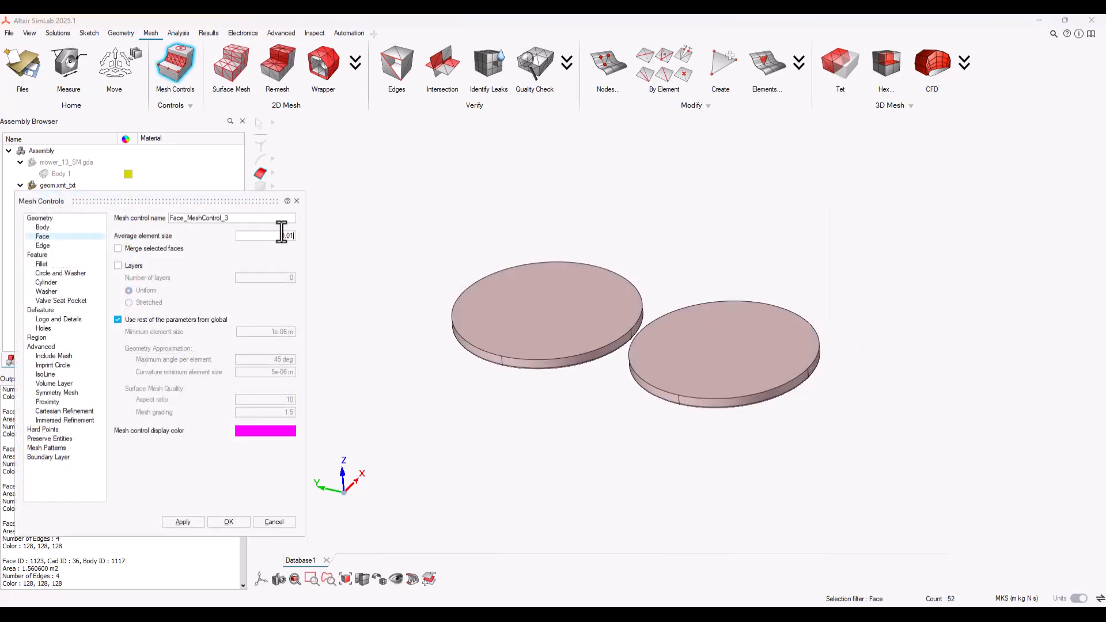
{"action": "left_click", "coordinate": [243, 521]}
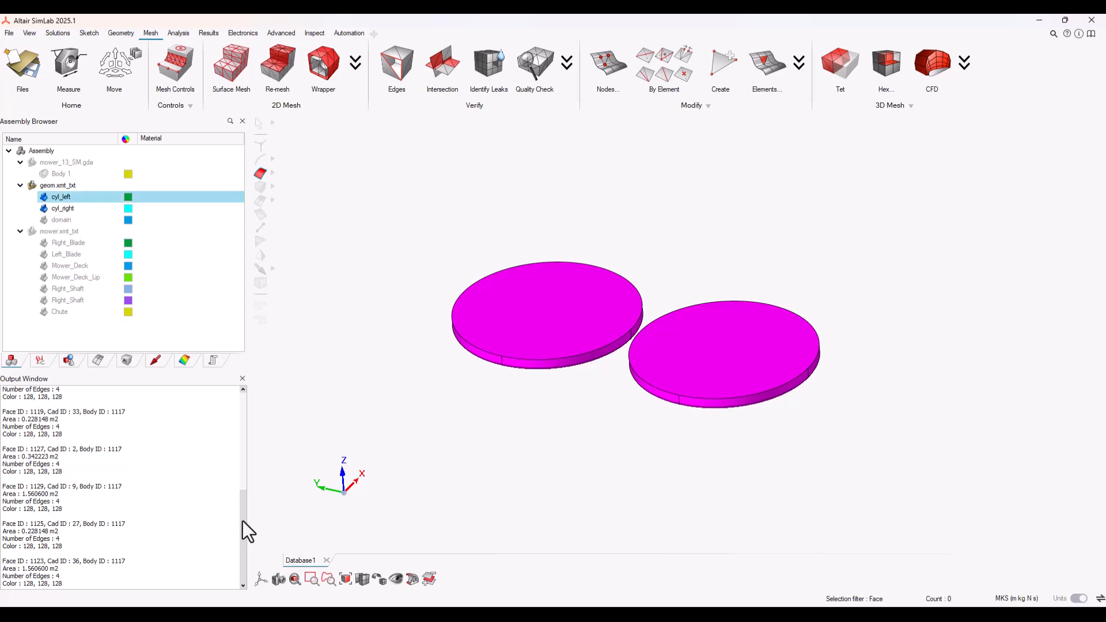
Hide the flat and side cylinder faces of cyl_left and cyl_right, leaving only the inner blade faces shown
{"action": "middle_click_drag", "start_coordinate": [568, 304], "coordinate": [521, 271]}
{"action": "left_click_drag", "start_coordinate": [546, 183], "coordinate": [605, 243]}
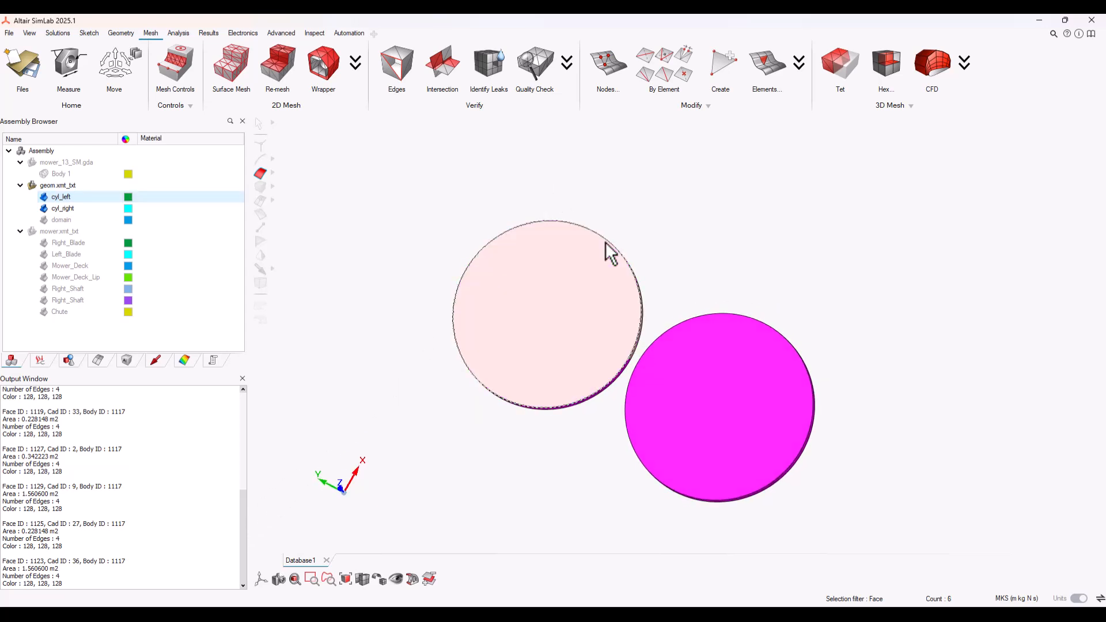
{"action": "key", "text": "h"}
{"action": "left_click_drag", "start_coordinate": [737, 296], "coordinate": [764, 333]}
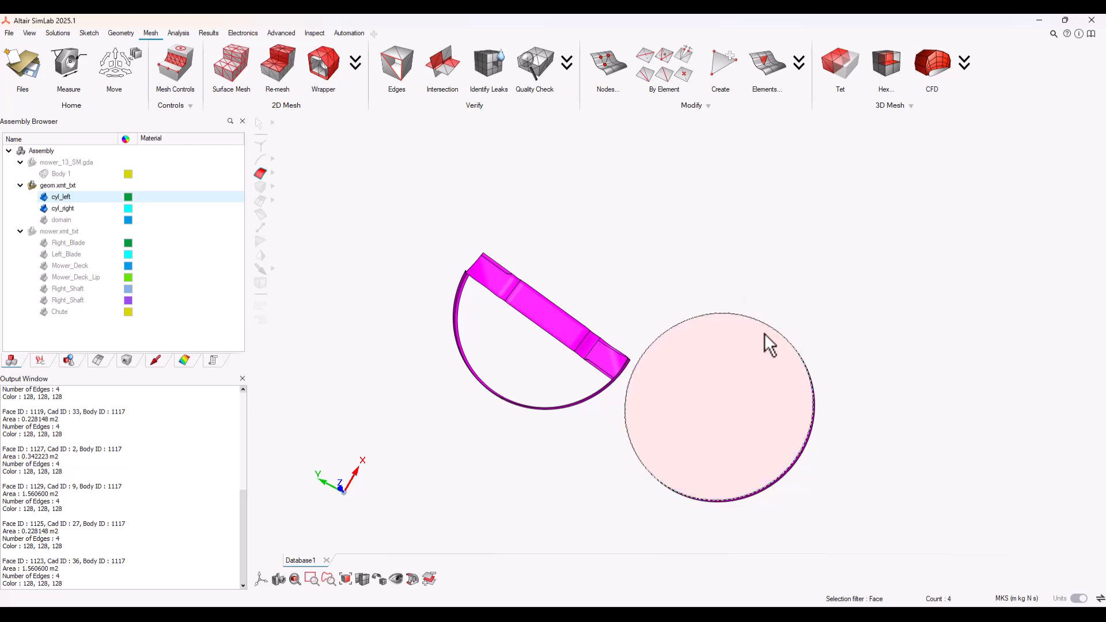
{"action": "key", "text": "h"}
{"action": "left_click_drag", "start_coordinate": [690, 475], "coordinate": [720, 519]}
{"action": "left_click_drag", "start_coordinate": [740, 275], "coordinate": [814, 361]}
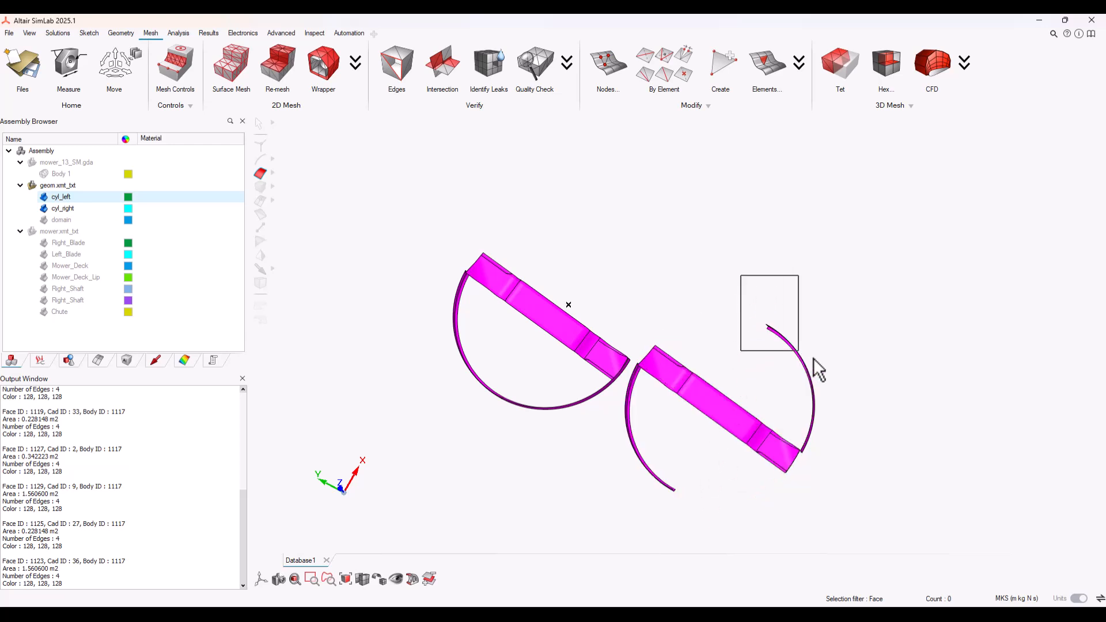
{"action": "key", "text": "h"}
{"action": "left_click_drag", "start_coordinate": [563, 456], "coordinate": [675, 519]}
{"action": "key", "text": "h"}
{"action": "left_click_drag", "start_coordinate": [412, 354], "coordinate": [543, 457]}
{"action": "key", "text": "h"}
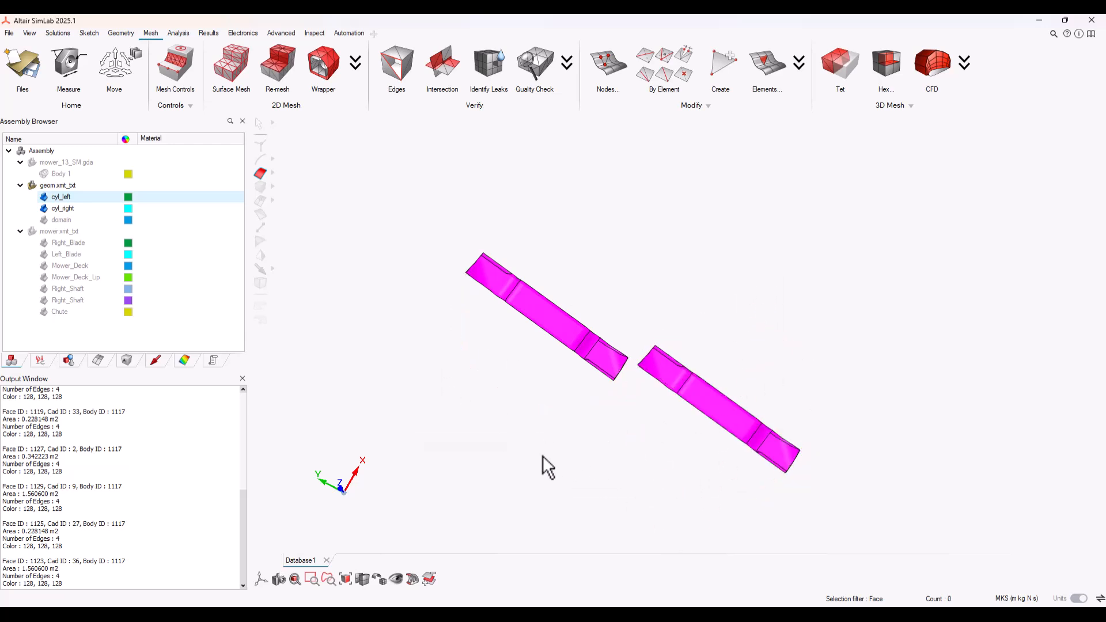
Apply a face mesh control with a 0.003 m average element size to all blade faces, overwriting their existing controls
{"action": "scroll", "coordinate": [459, 311], "scroll_direction": "down", "scroll_amount": 1}
{"action": "left_click_drag", "start_coordinate": [380, 179], "coordinate": [921, 556]}
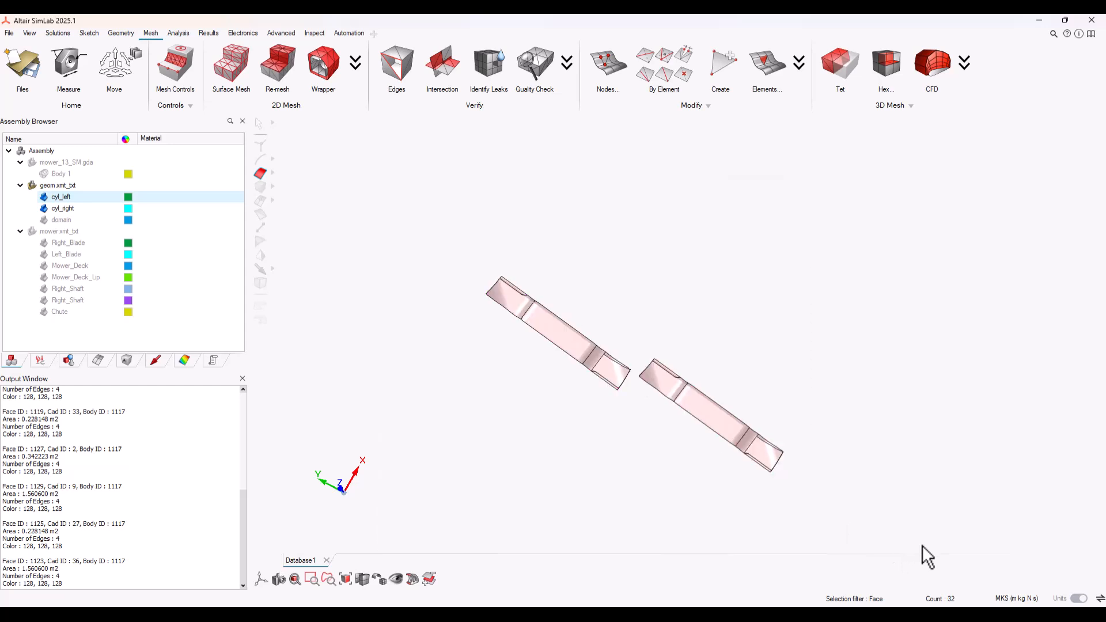
{"action": "left_click", "coordinate": [173, 67]}
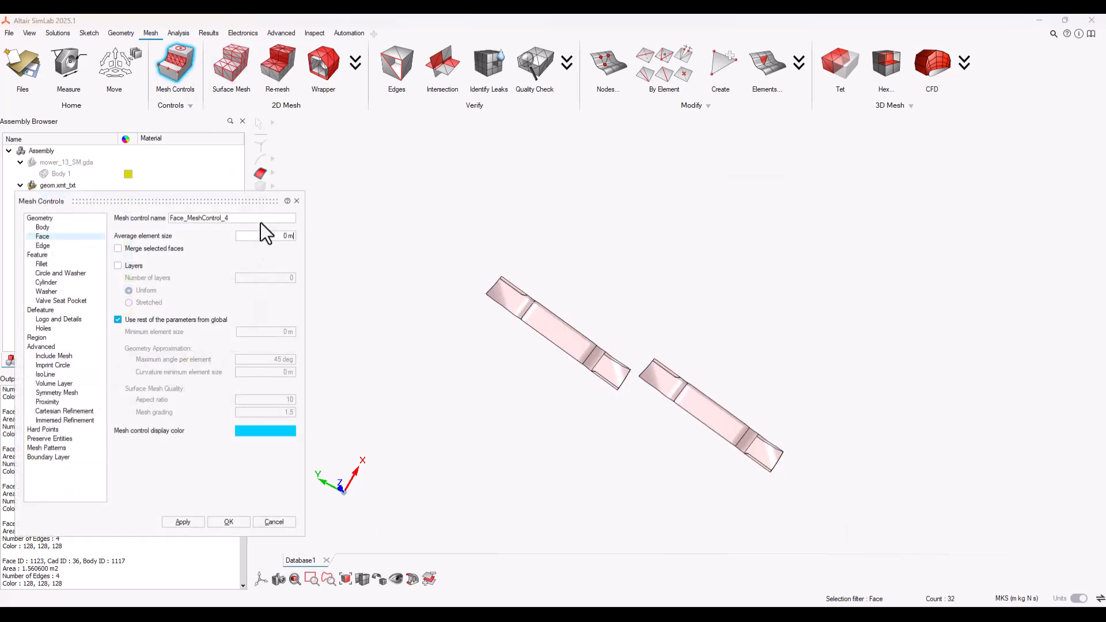
{"action": "double_click", "coordinate": [267, 237]}
{"action": "type", "text": "0.003"}
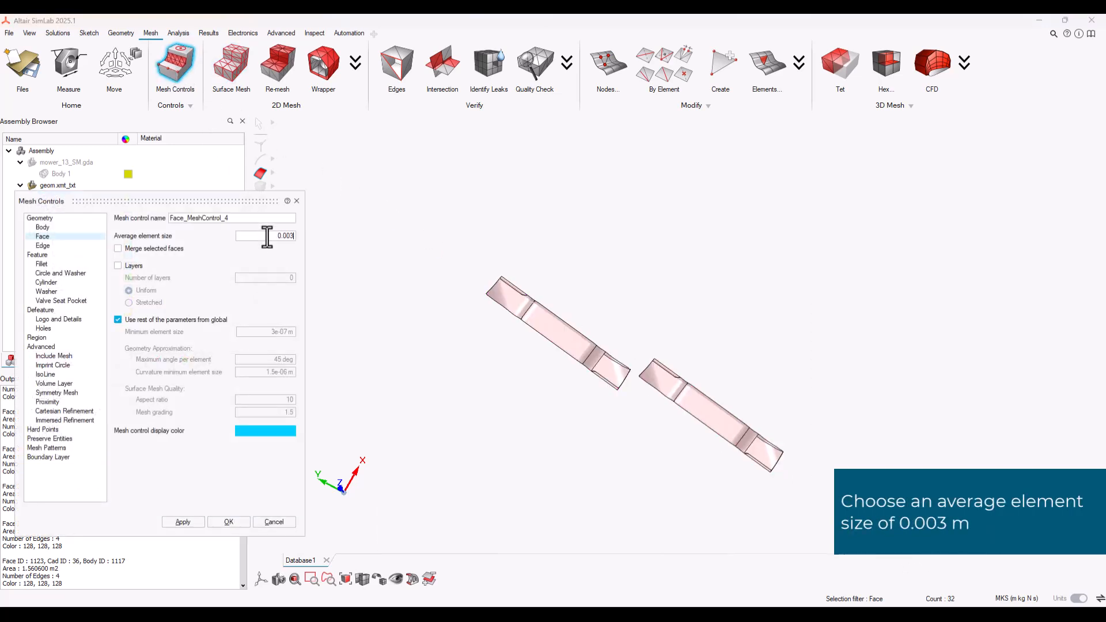
{"action": "left_click", "coordinate": [239, 522]}
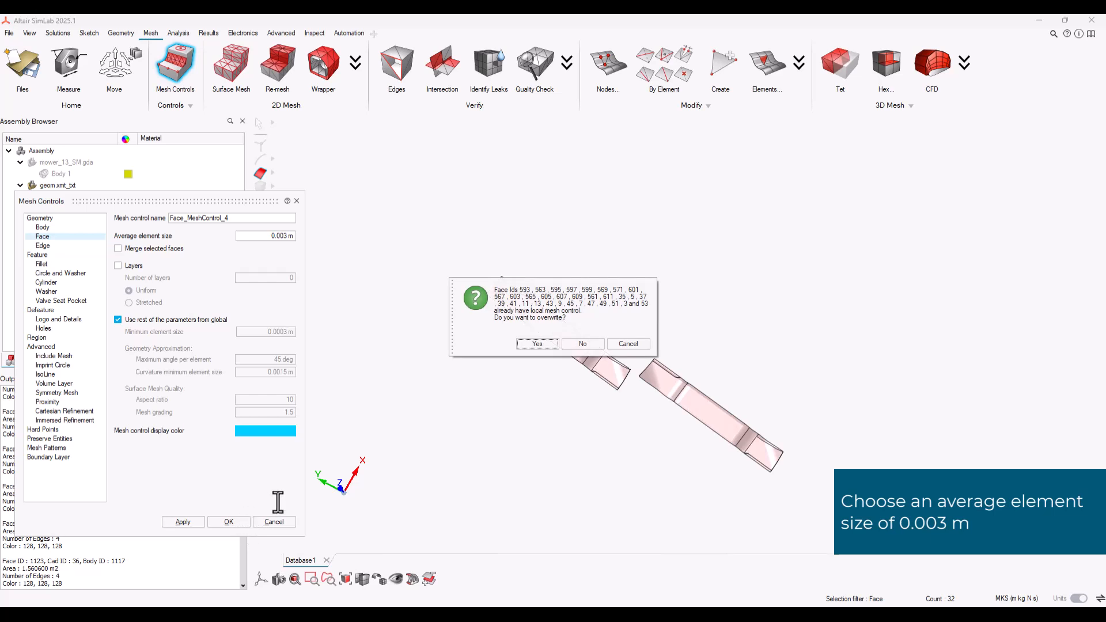
{"action": "left_click", "coordinate": [537, 344]}
{"action": "mouse_move", "coordinate": [538, 345]}
{"action": "middle_mouse_down"}
{"action": "mouse_move", "coordinate": [553, 365]}
{"action": "mouse_move", "coordinate": [531, 352]}
{"action": "middle_mouse_up"}
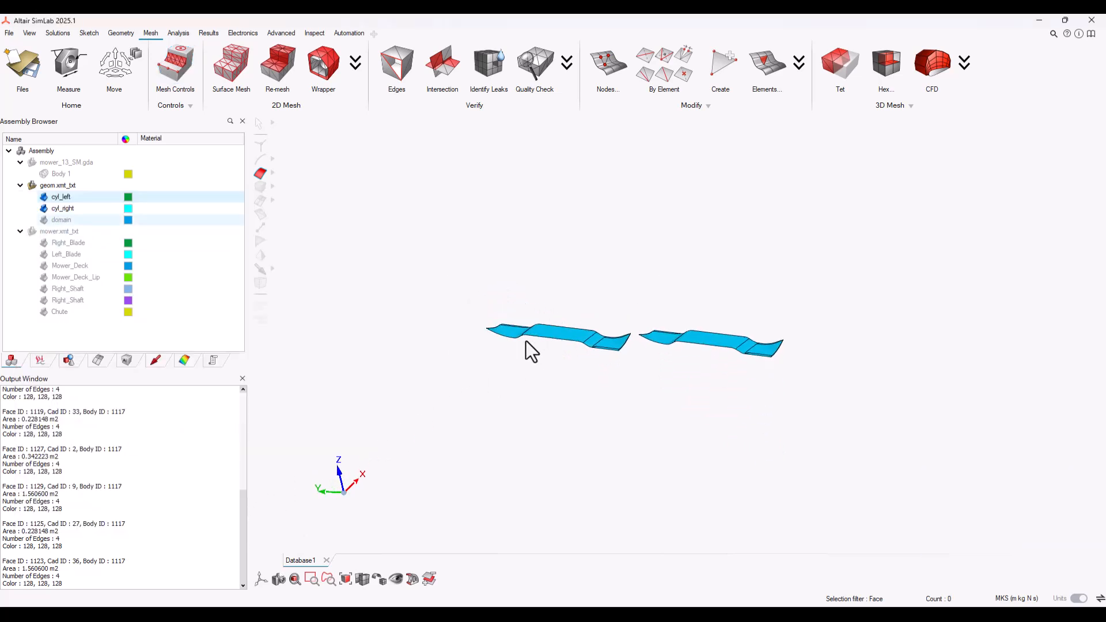
Show the wrapper mesh Body 1 in place of the cylinders and apply a 0.01 m average element size face mesh control to it
{"action": "left_click", "coordinate": [44, 196]}
{"action": "left_click", "coordinate": [44, 209]}
{"action": "left_click", "coordinate": [43, 173]}
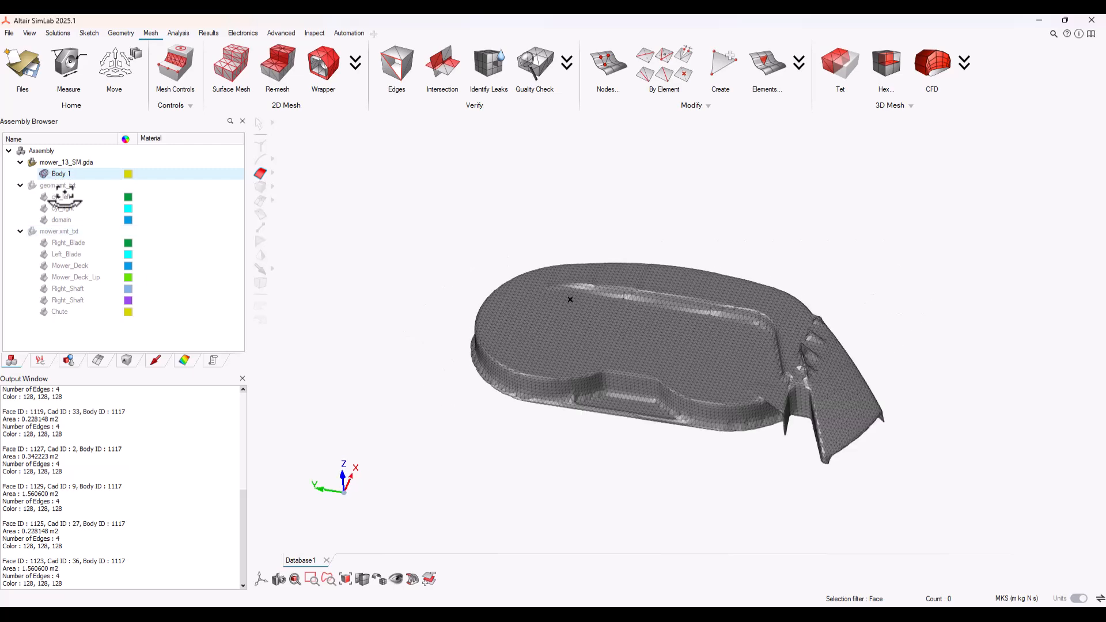
{"action": "left_click", "coordinate": [175, 70]}
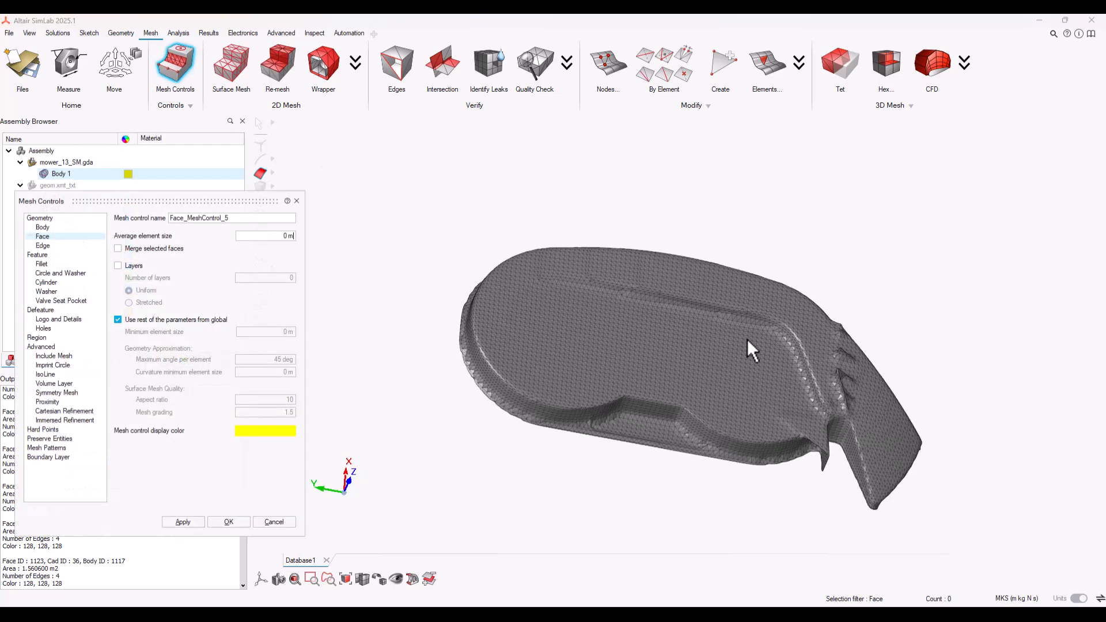
{"action": "left_click", "coordinate": [587, 305]}
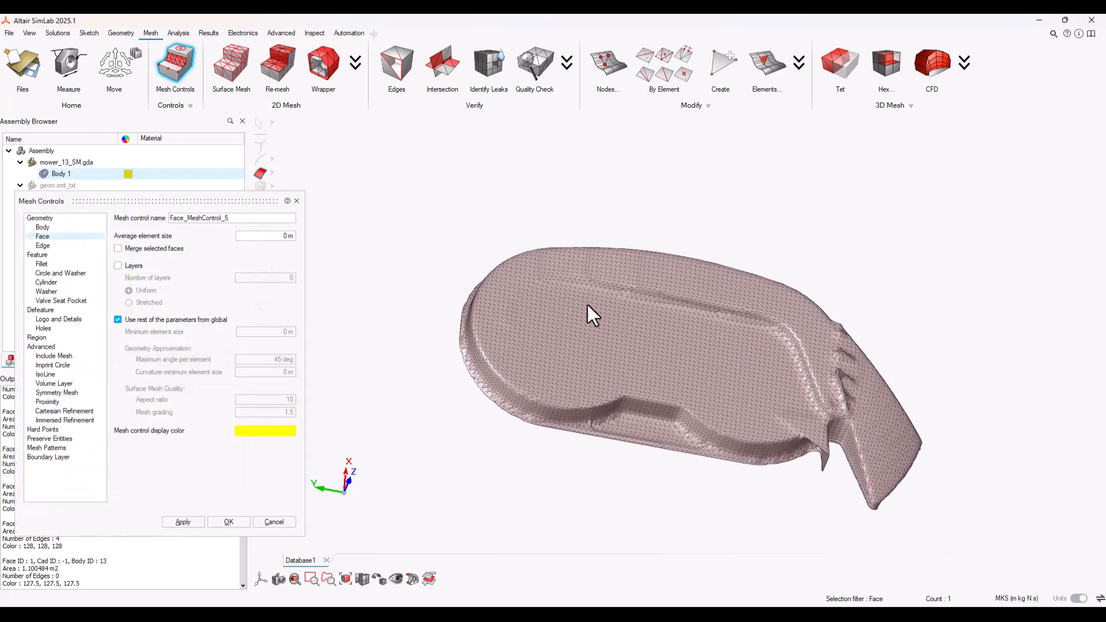
{"action": "left_click", "coordinate": [270, 234]}
{"action": "type", "text": "0.01"}
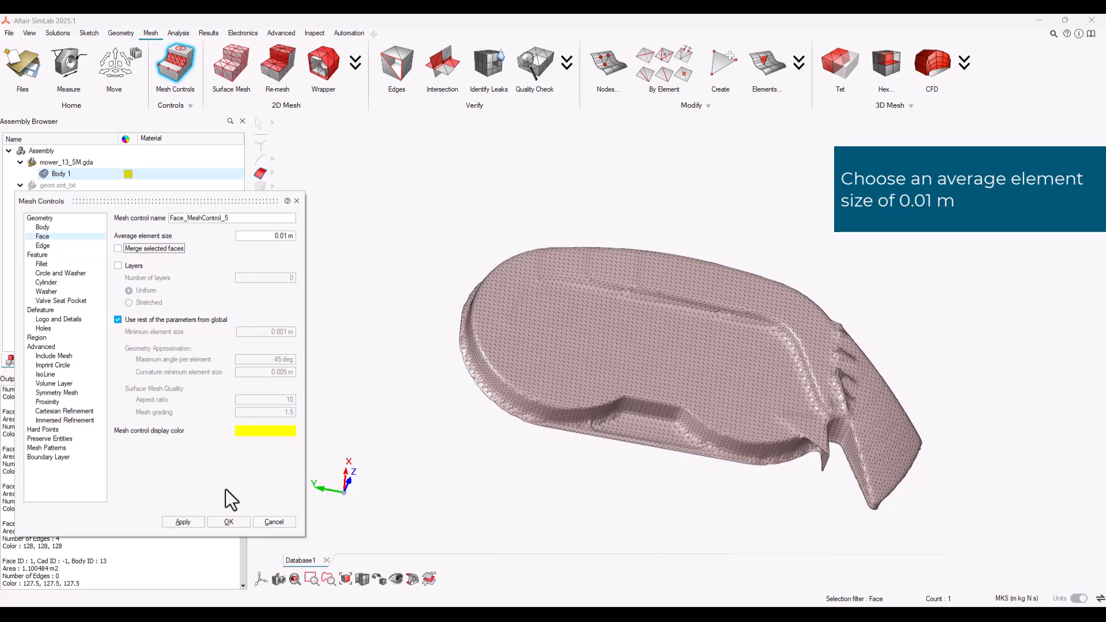
{"action": "left_click", "coordinate": [222, 522]}
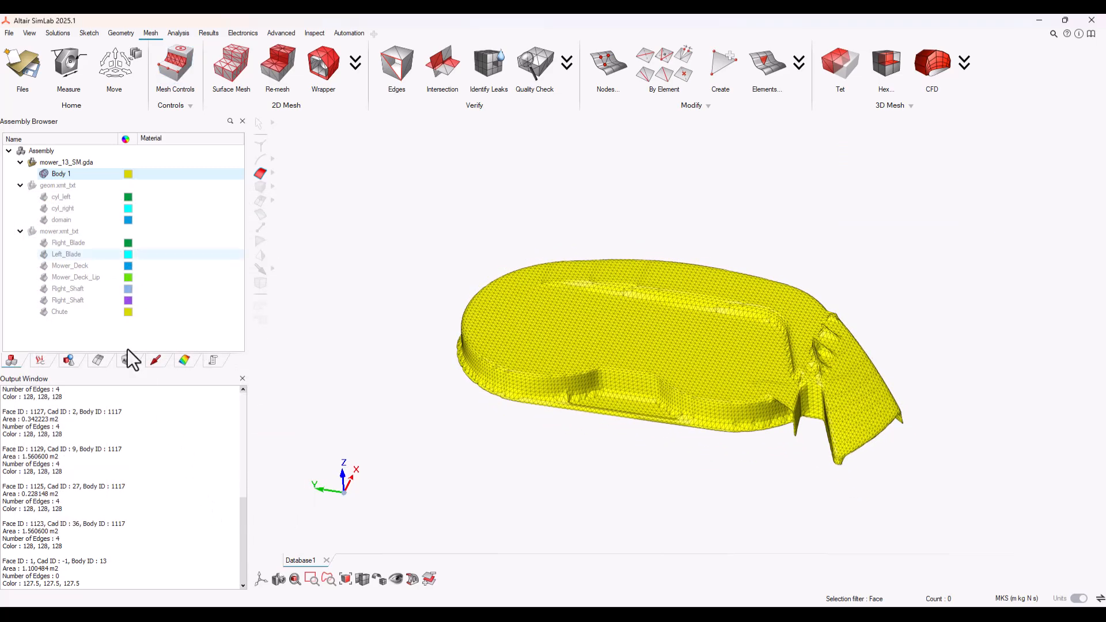
Show the domain CAD body on its own, with Body 1, cyl_left and cyl_right hidden
{"action": "left_click", "coordinate": [45, 197]}
{"action": "left_click", "coordinate": [43, 207]}
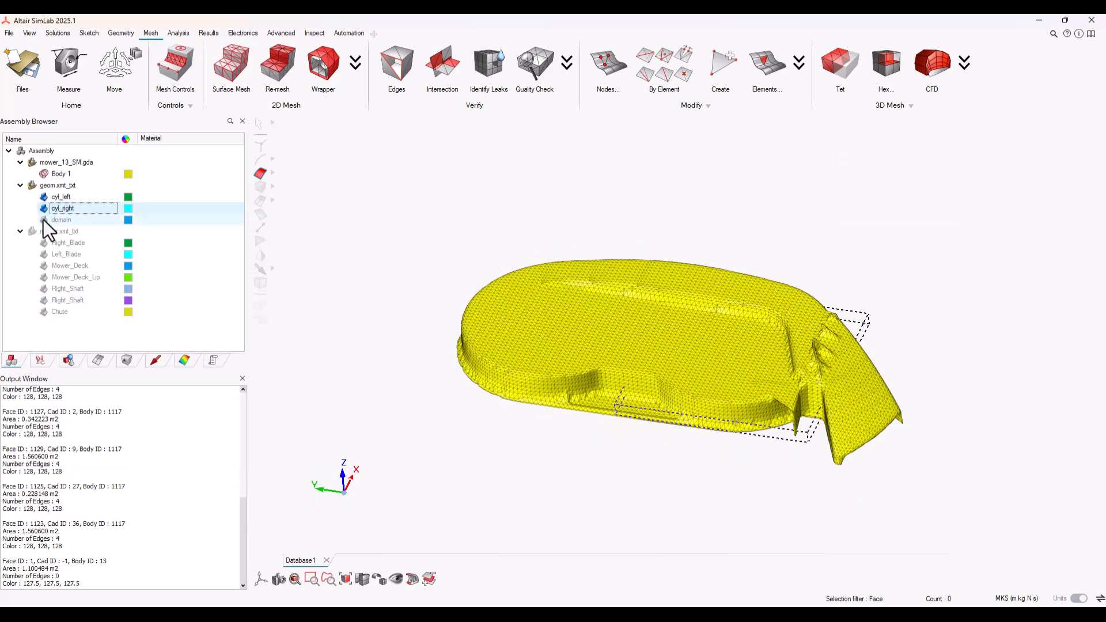
{"action": "left_click", "coordinate": [44, 220]}
{"action": "scroll", "coordinate": [655, 392], "scroll_direction": "down", "scroll_amount": 3}
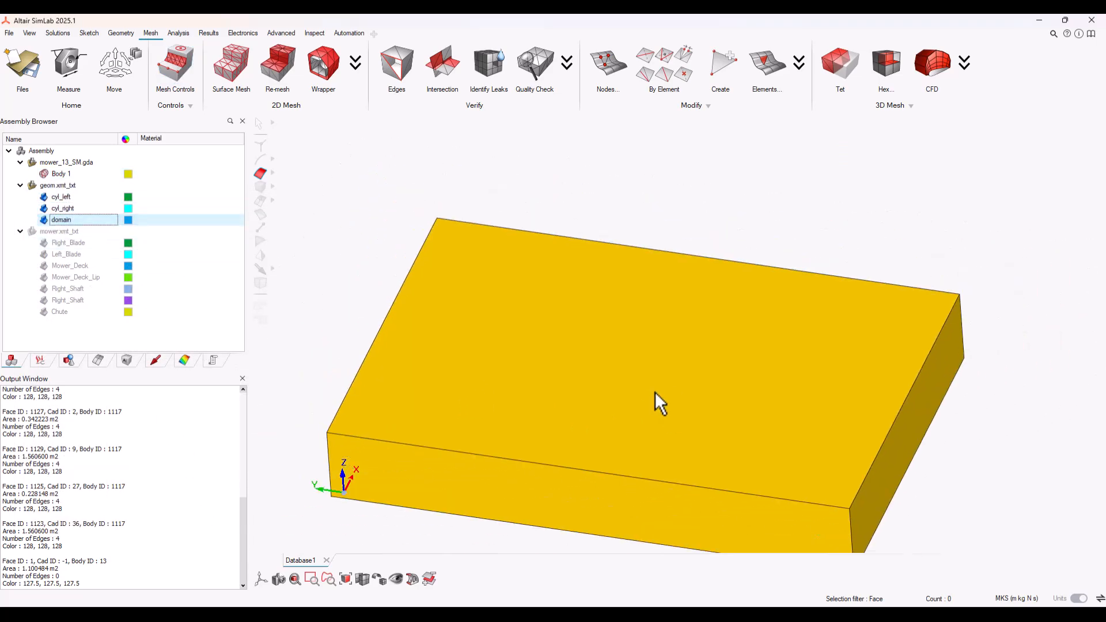
{"action": "left_click", "coordinate": [49, 176]}
{"action": "left_click", "coordinate": [44, 174]}
{"action": "left_click", "coordinate": [44, 197]}
{"action": "left_click", "coordinate": [44, 209]}
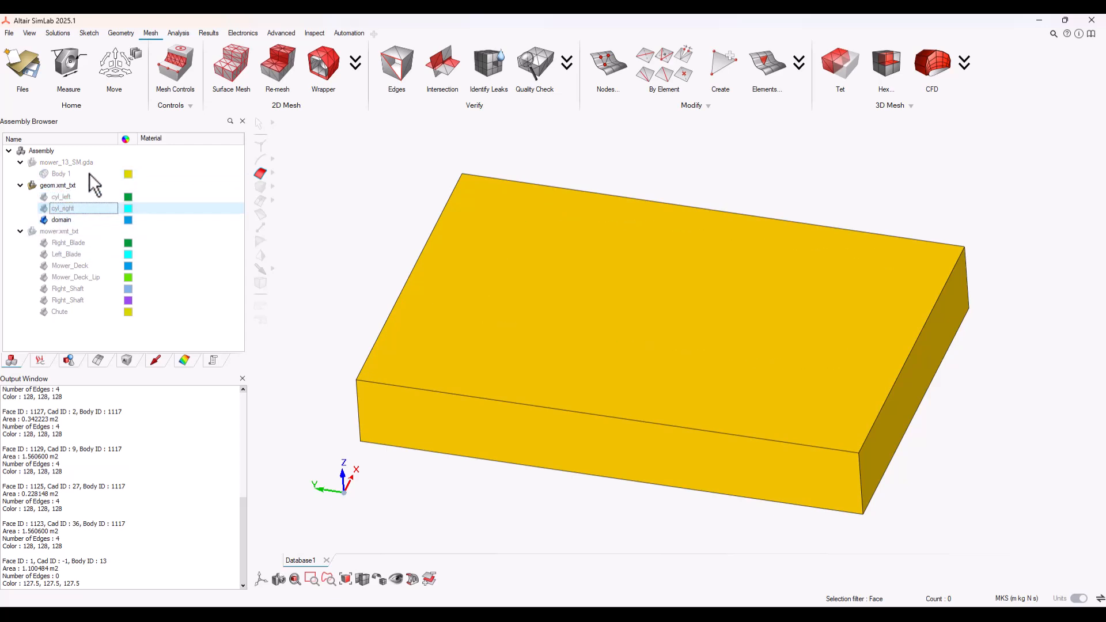
Create a Tri3 surface mesh on the domain body with an average element size of 0.02 m
{"action": "left_click", "coordinate": [231, 63]}
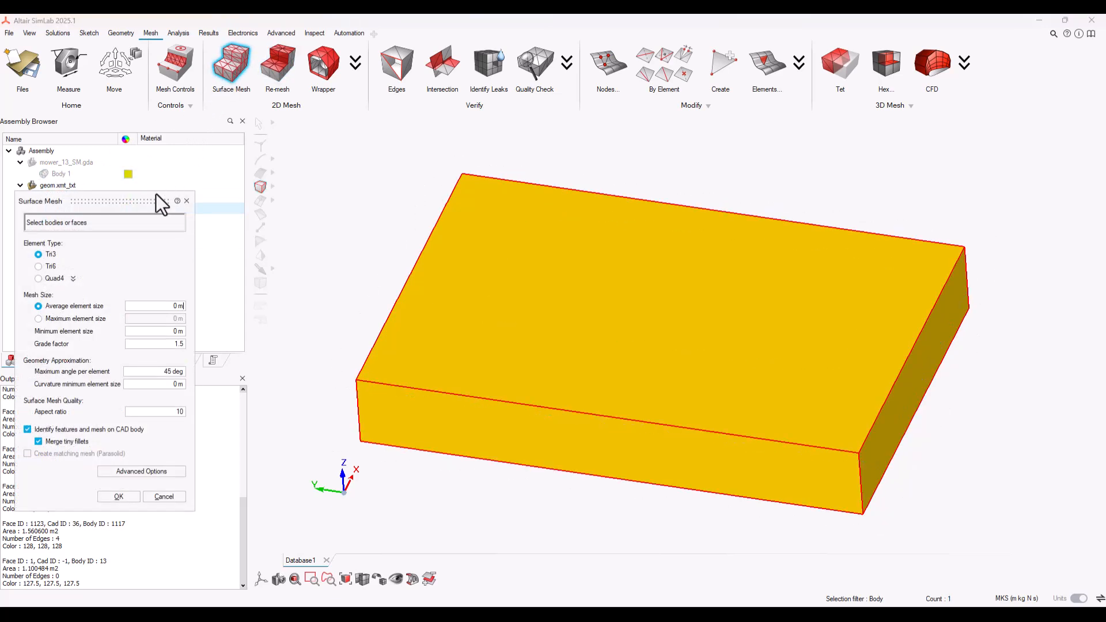
{"action": "left_click_drag", "start_coordinate": [154, 196], "coordinate": [285, 175]}
{"action": "left_click", "coordinate": [257, 283]}
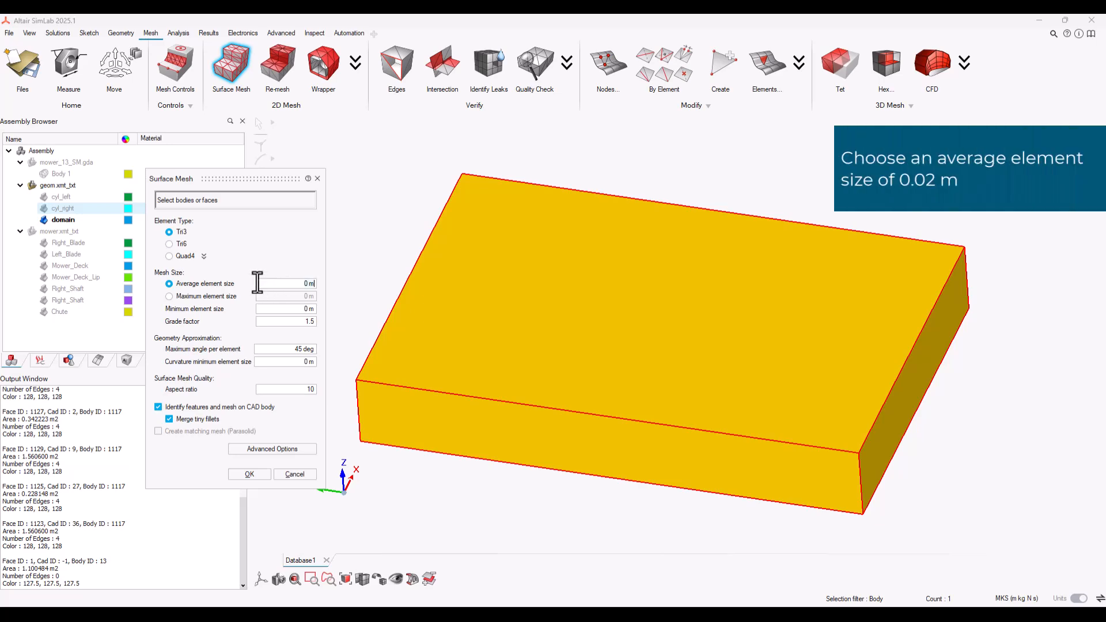
{"action": "left_click", "coordinate": [249, 474]}
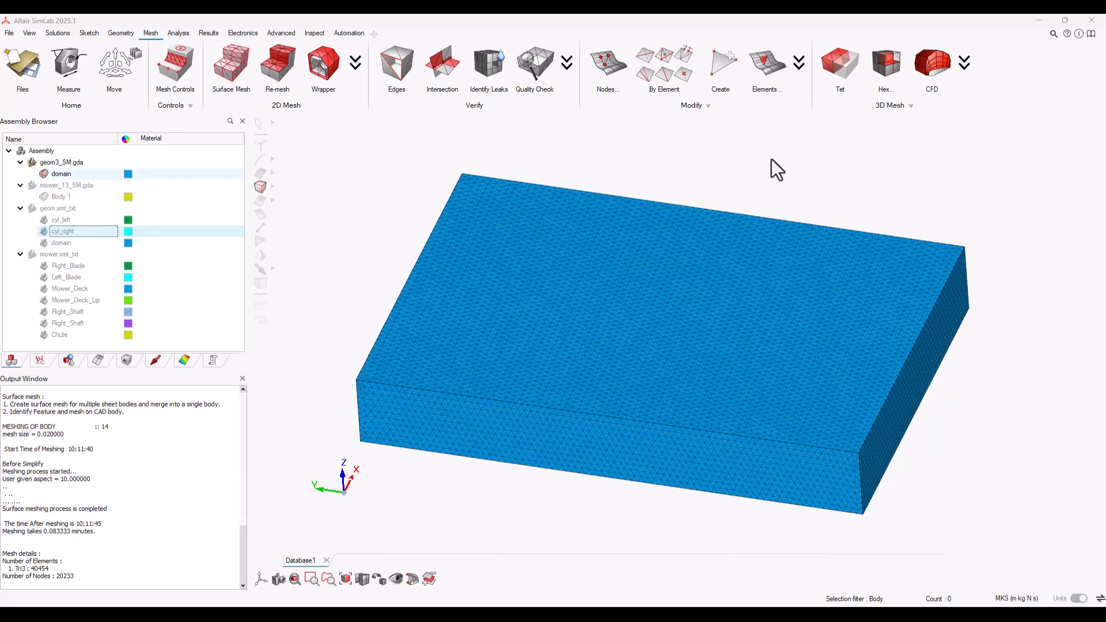
Show the cyl_left and cyl_right CAD bodies in place of the domain mesh, and surface mesh both with a 0.0075 m average element size
{"action": "left_click", "coordinate": [32, 161]}
{"action": "left_click", "coordinate": [41, 223]}
{"action": "left_click", "coordinate": [44, 231]}
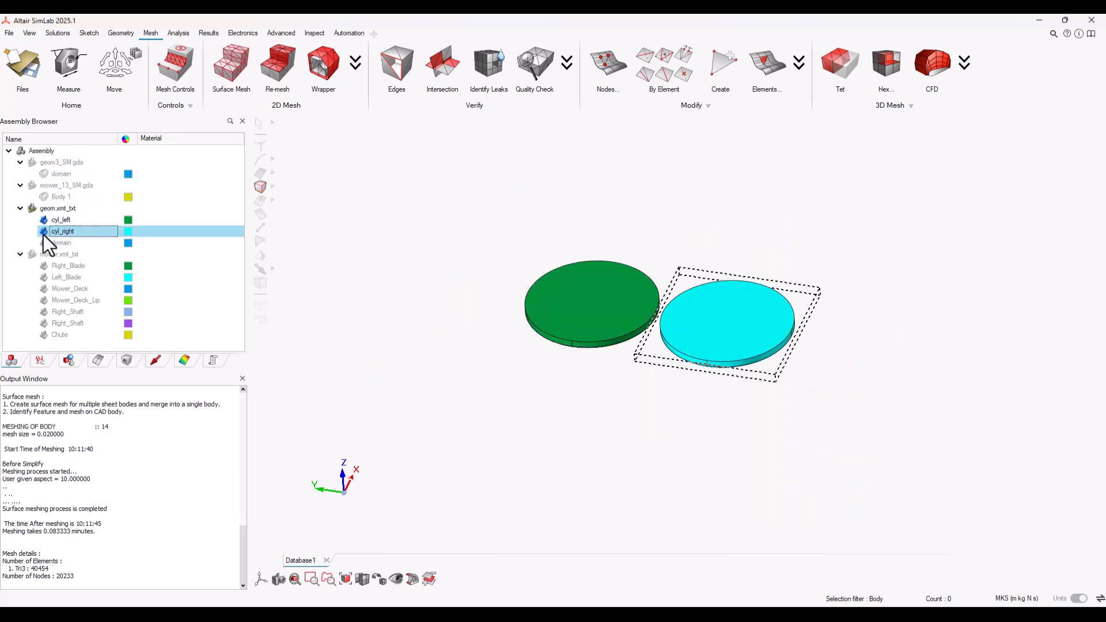
{"action": "left_click", "coordinate": [226, 81]}
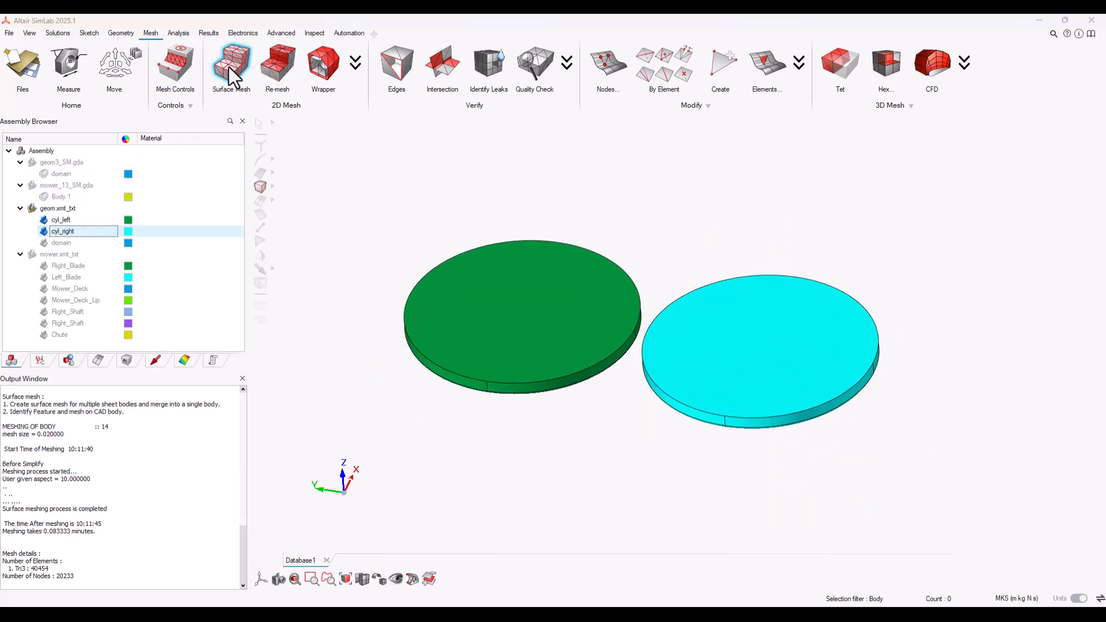
{"action": "left_click_drag", "start_coordinate": [385, 180], "coordinate": [995, 511]}
{"action": "triple_click", "coordinate": [290, 284]}
{"action": "type", "text": "0.00"}
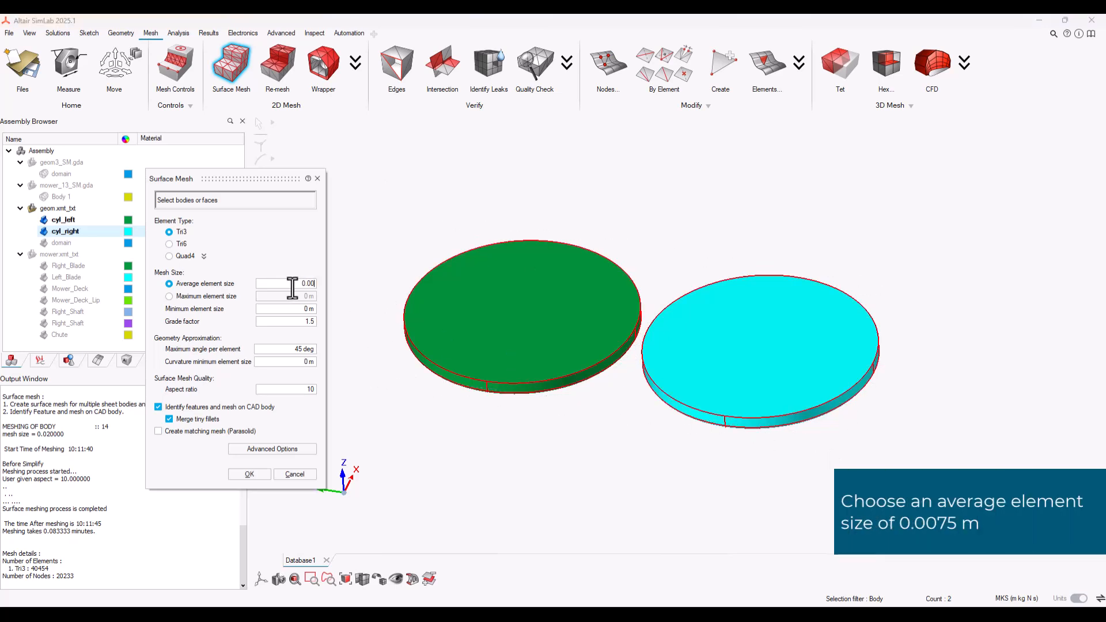
{"action": "type", "text": "75"}
{"action": "key", "text": "Tab"}
{"action": "left_click_drag", "start_coordinate": [285, 177], "coordinate": [295, 202]}
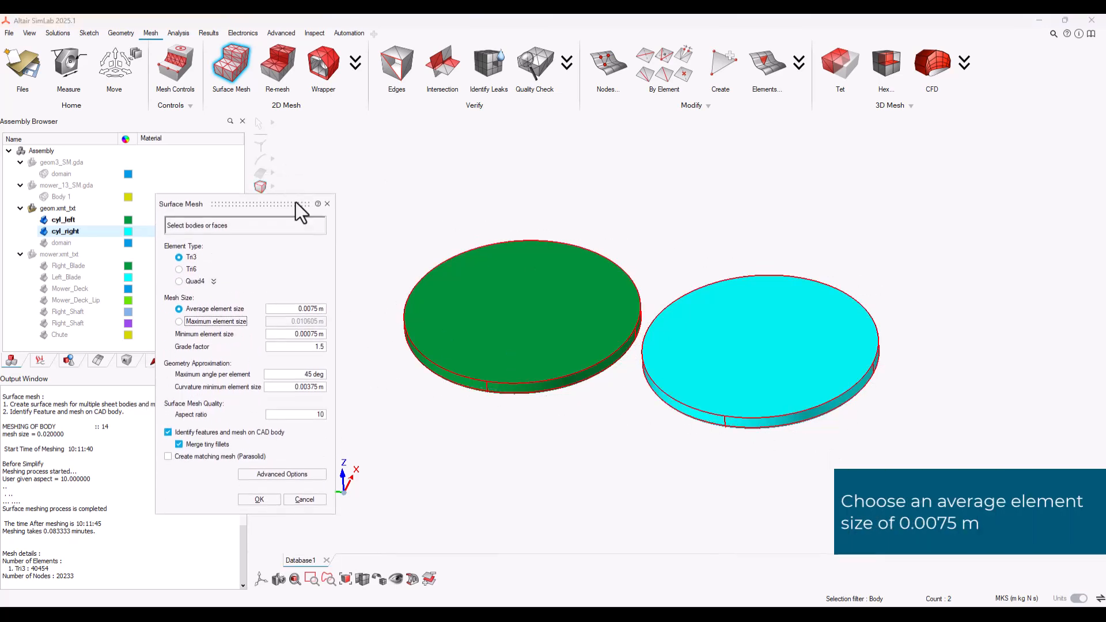
{"action": "left_click", "coordinate": [259, 498]}
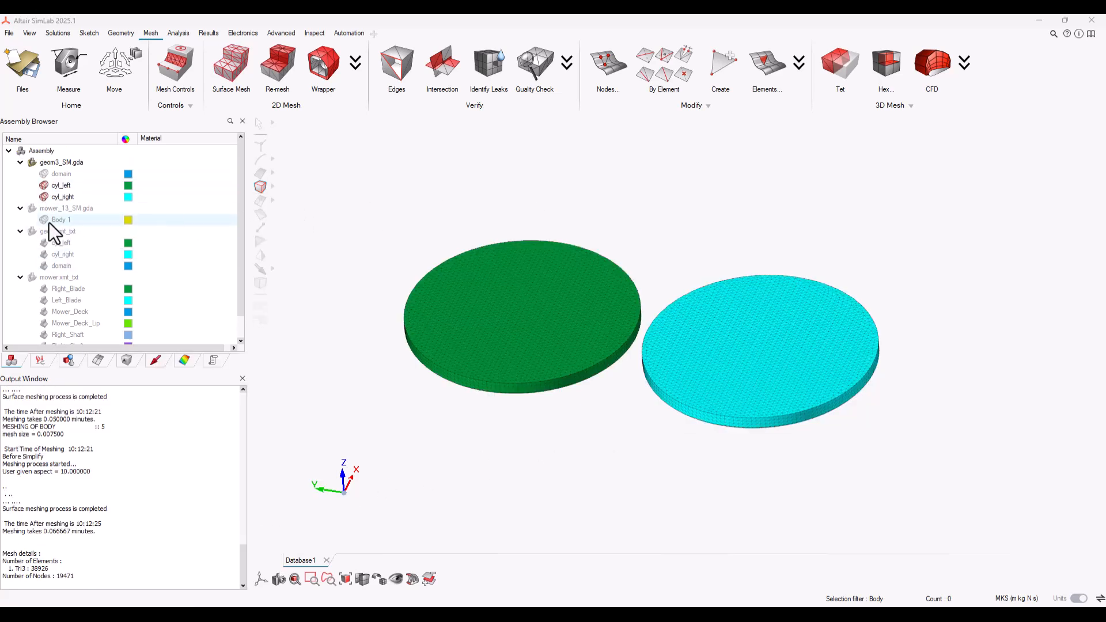
Move the wrapper mesh Body 1 into the geom3_SM.gda model and rename it mower
{"action": "left_click_drag", "start_coordinate": [49, 222], "coordinate": [64, 174]}
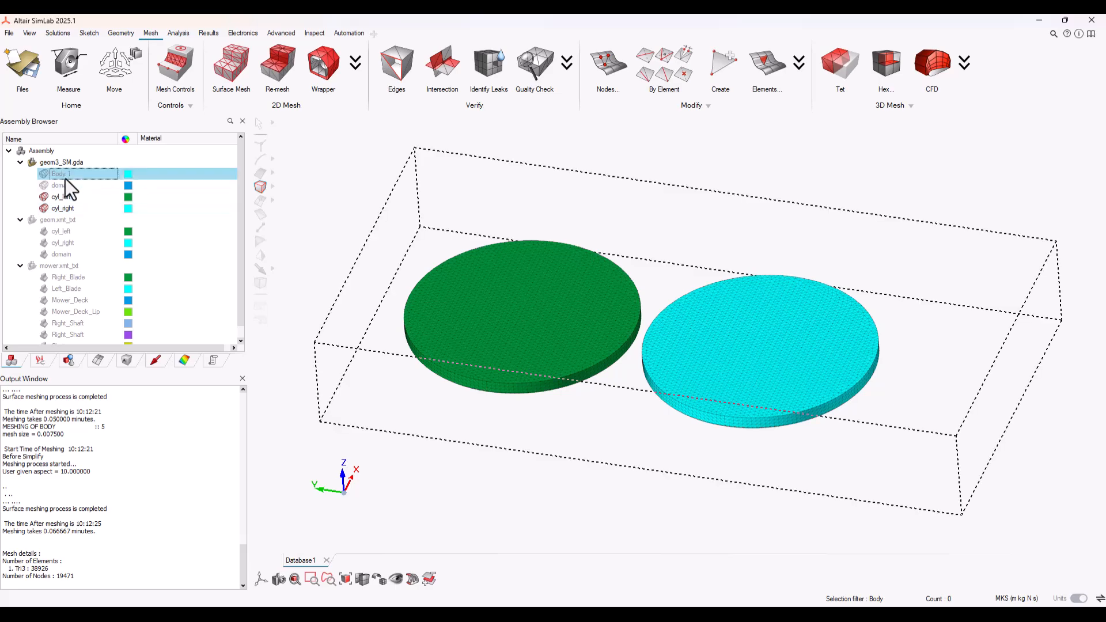
{"action": "type", "text": "mower"}
{"action": "key", "text": "Tab"}
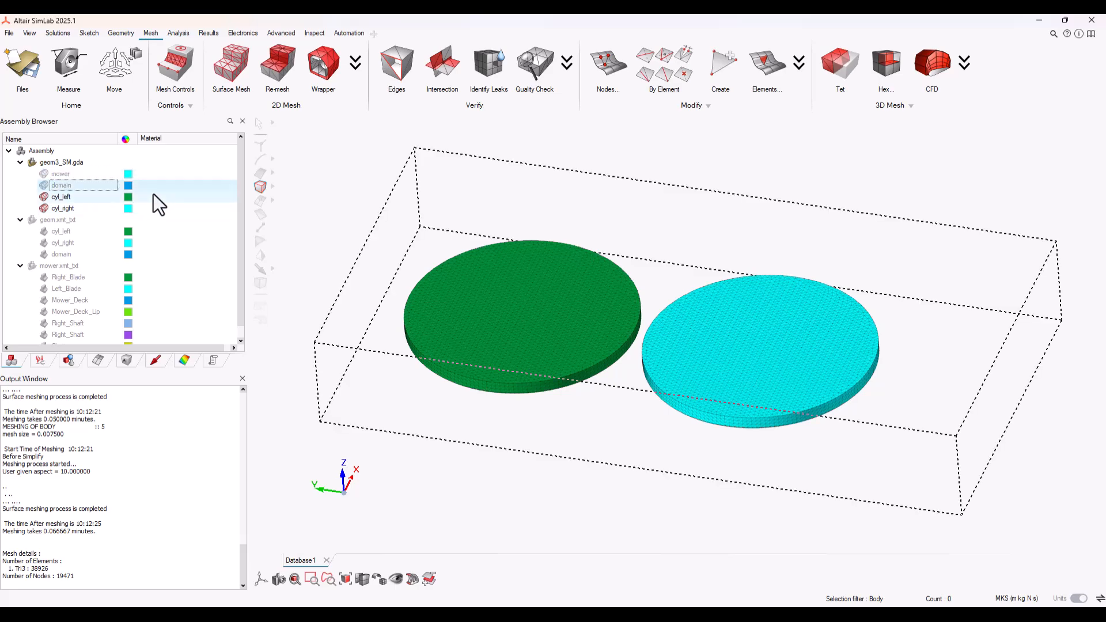
Show the mower and domain meshes and set them as the bodies of a new Flow Region fluid domain
{"action": "left_click", "coordinate": [44, 173]}
{"action": "left_click", "coordinate": [44, 185]}
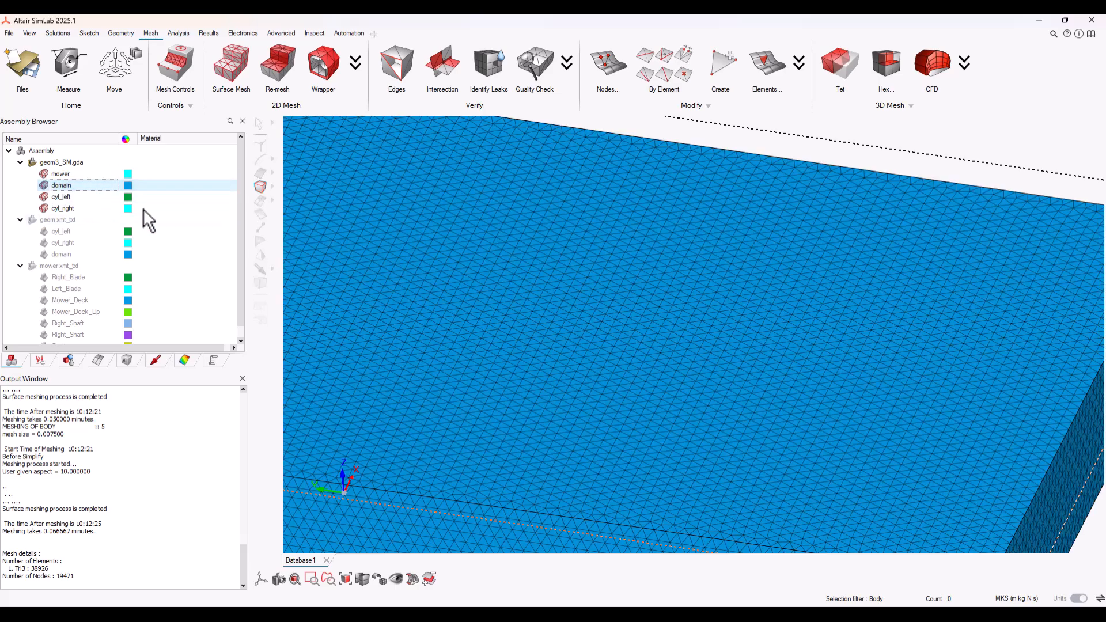
{"action": "scroll", "coordinate": [679, 365], "scroll_direction": "down", "scroll_amount": 5}
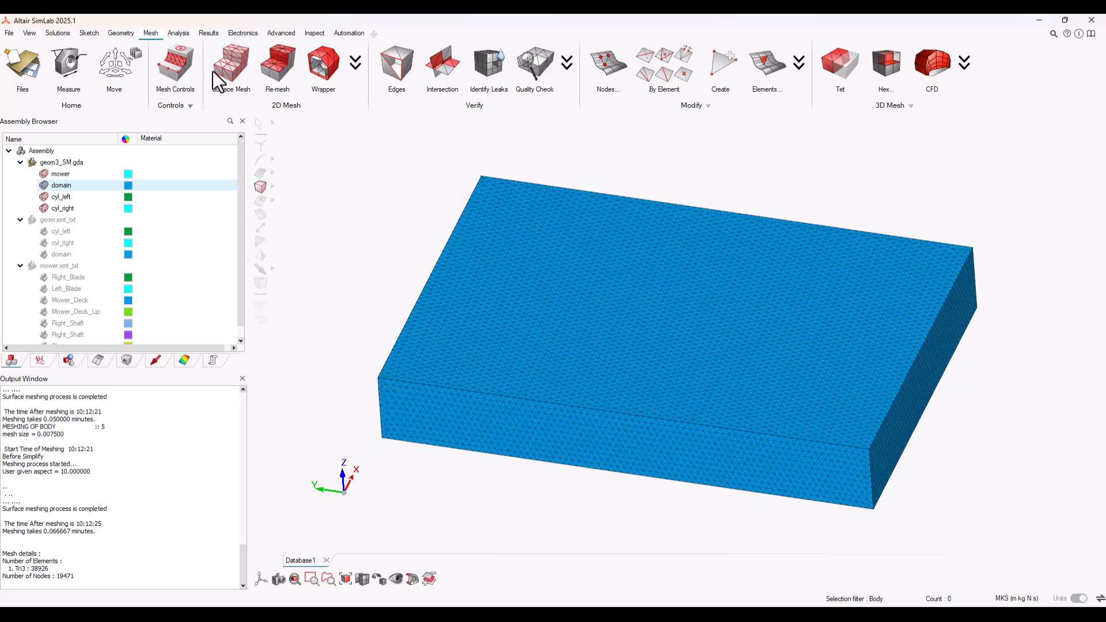
{"action": "left_click", "coordinate": [128, 32]}
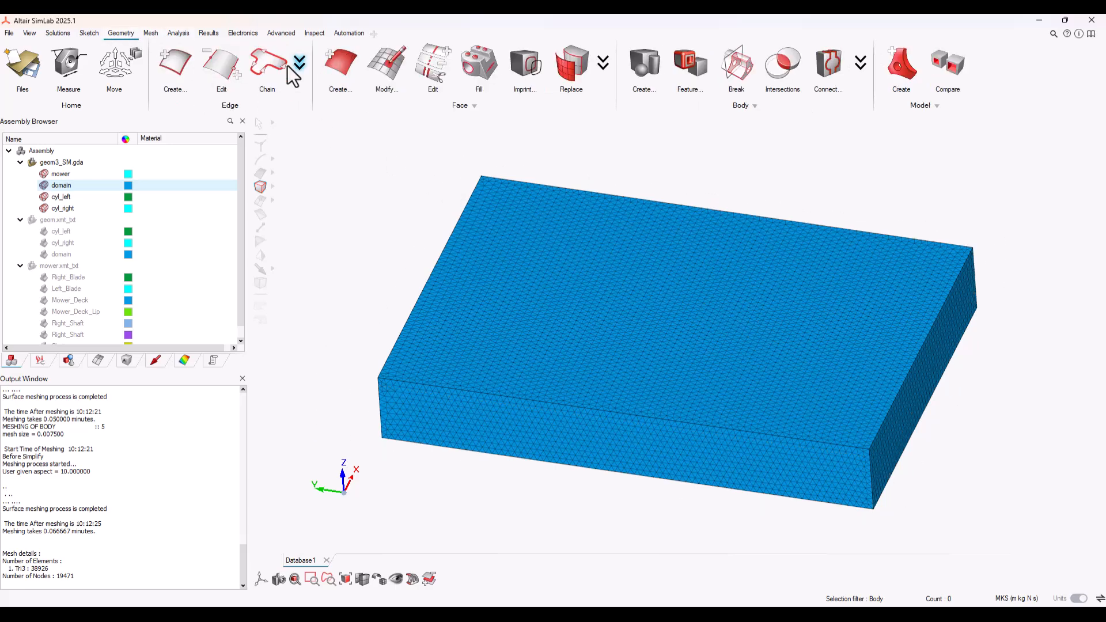
{"action": "left_click", "coordinate": [645, 64]}
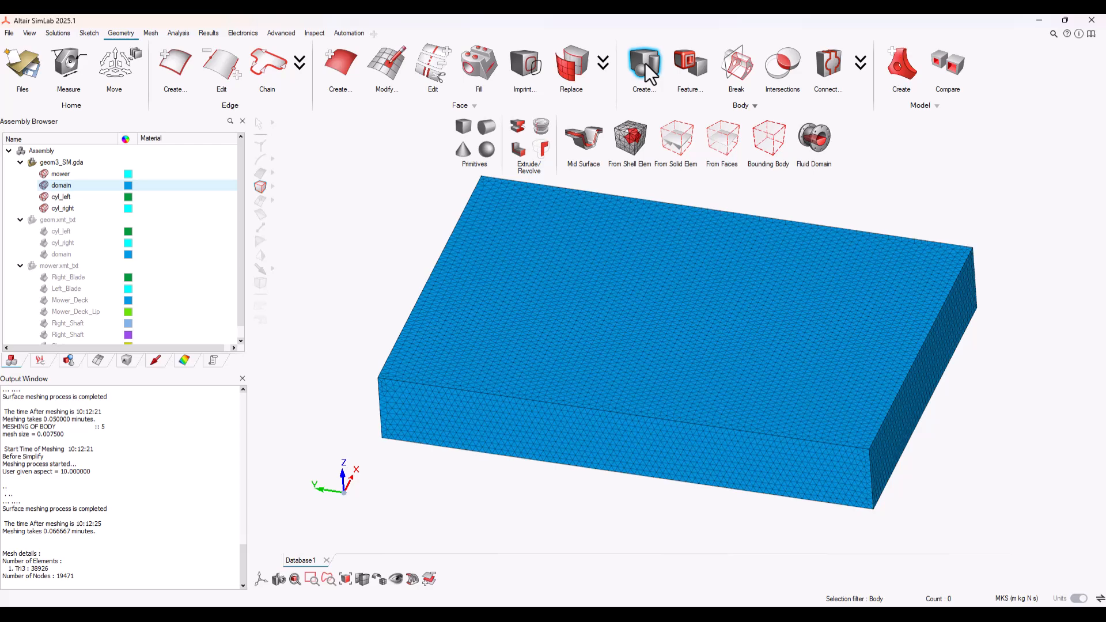
{"action": "left_click", "coordinate": [820, 146]}
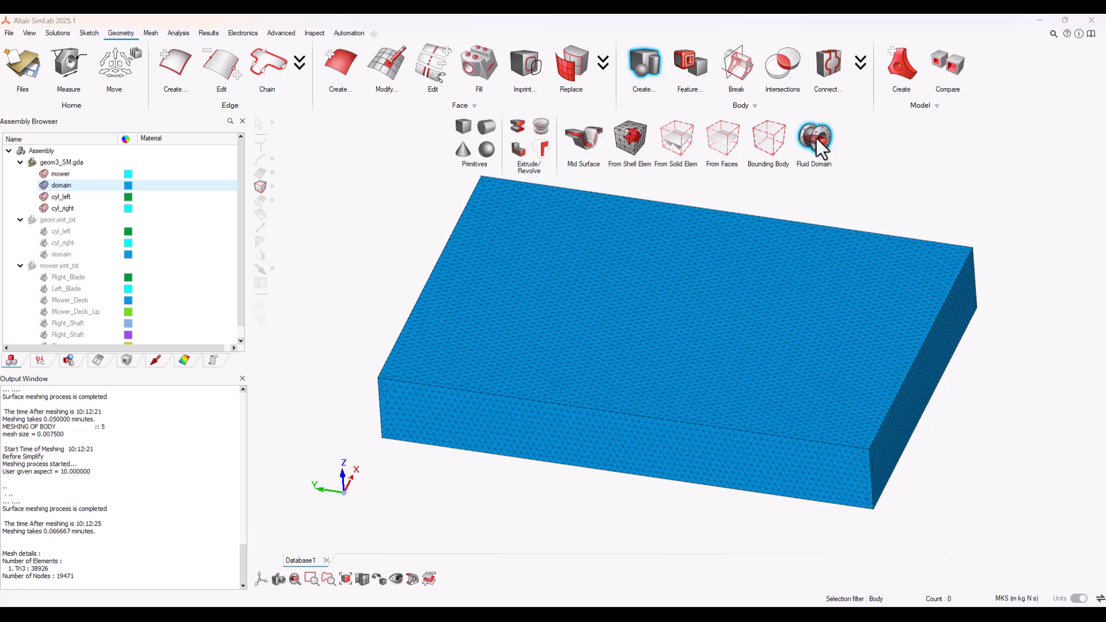
{"action": "left_click_drag", "start_coordinate": [259, 204], "coordinate": [372, 151]}
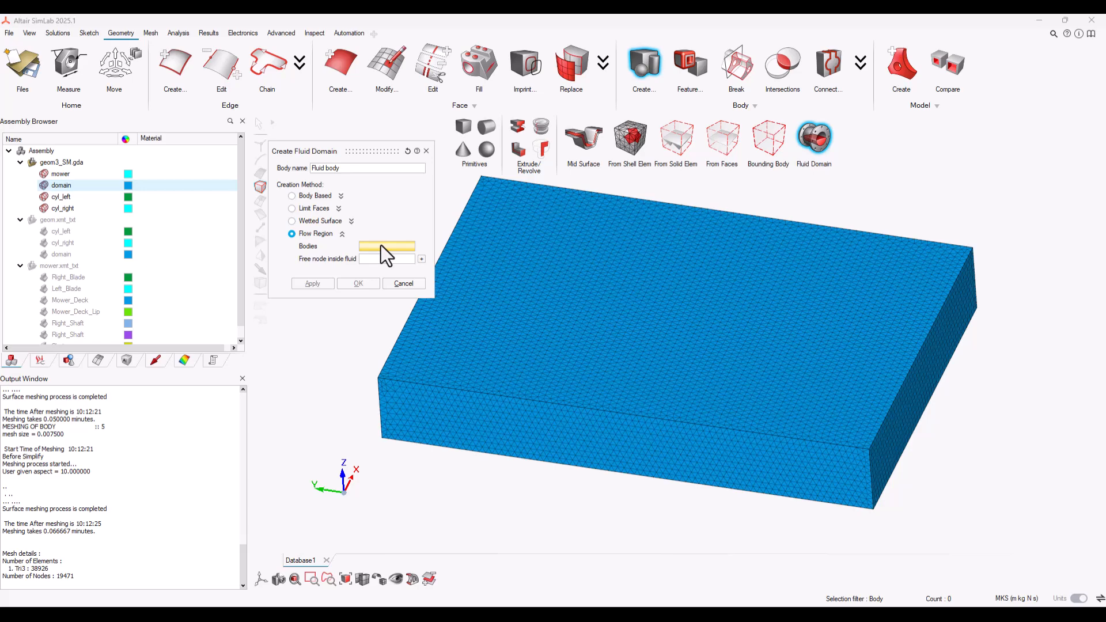
{"action": "left_click", "coordinate": [492, 210]}
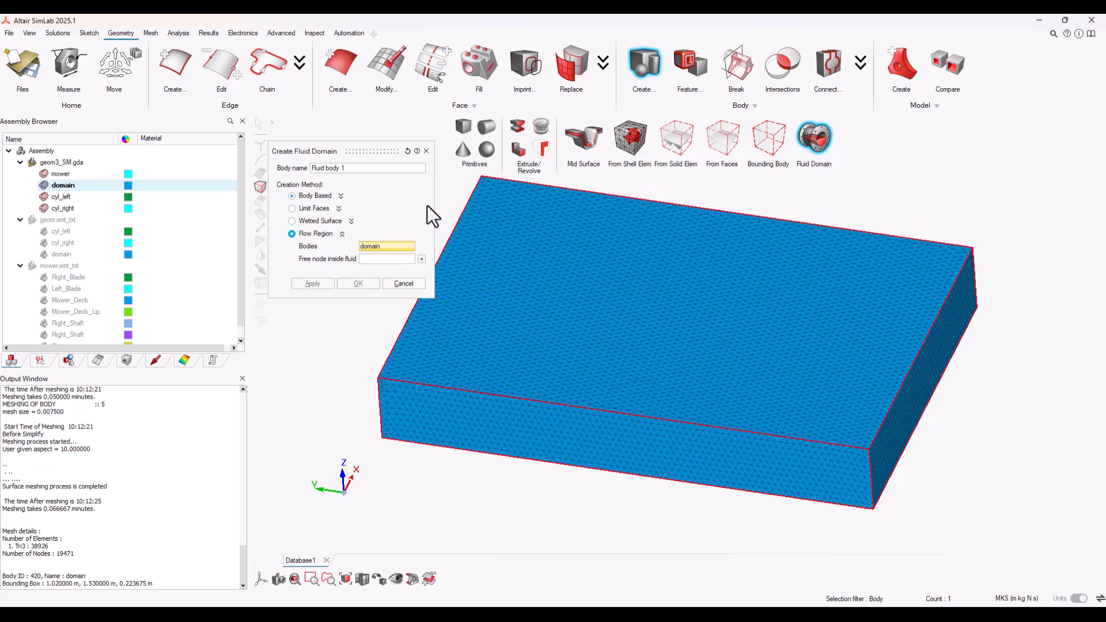
{"action": "left_click", "coordinate": [55, 176]}
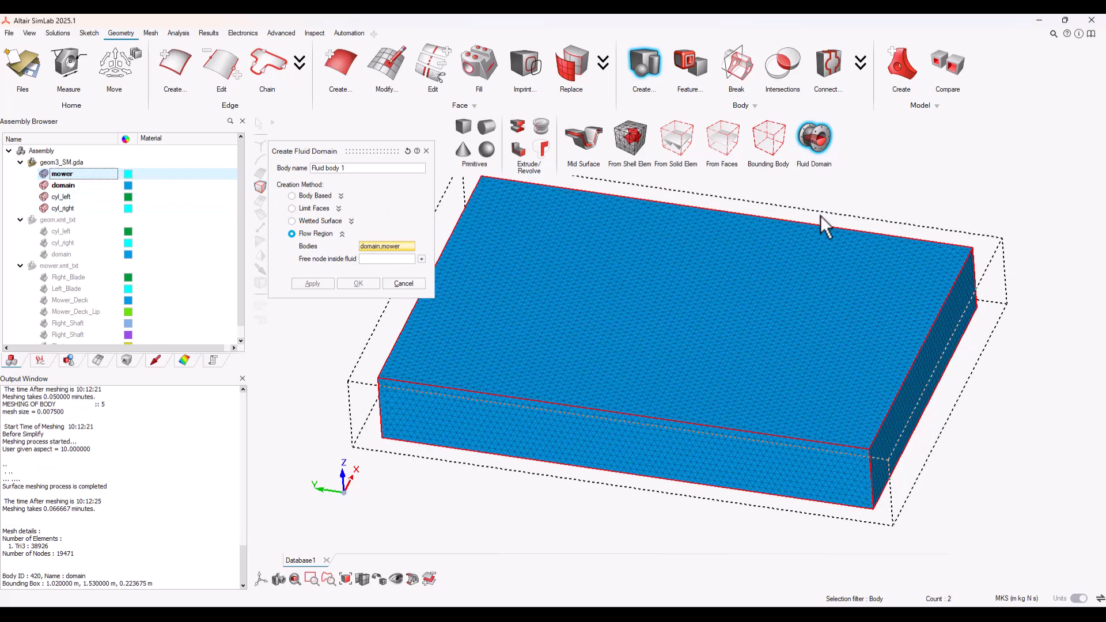
Create a node on the cutting plane as the free node inside the fluid, and generate the fluid domain
{"action": "left_click", "coordinate": [385, 260]}
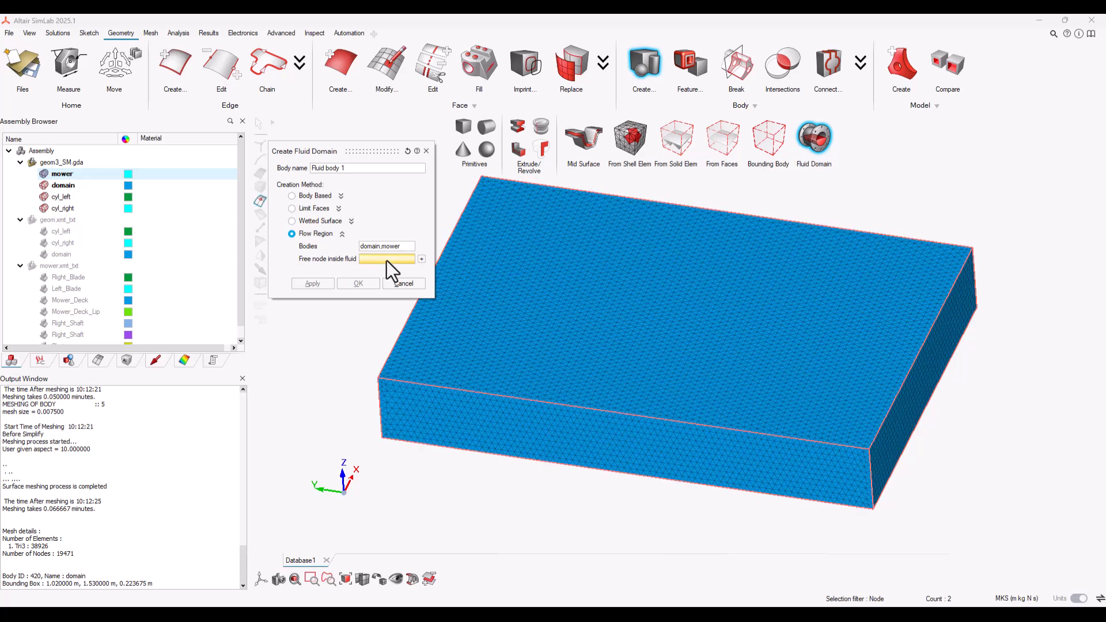
{"action": "left_click", "coordinate": [422, 260]}
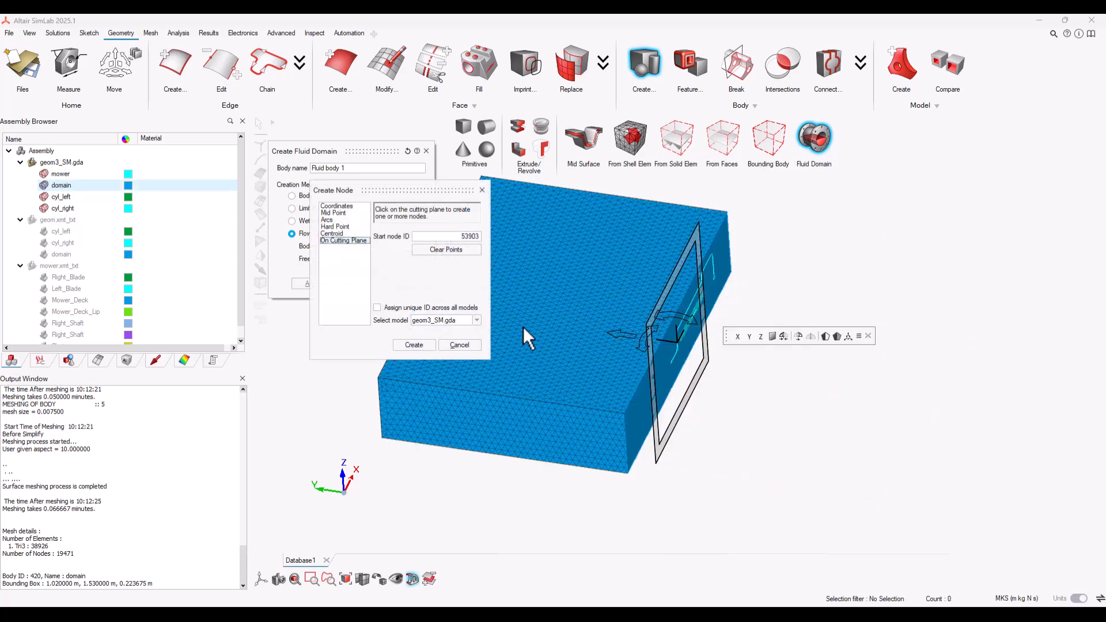
{"action": "left_click", "coordinate": [420, 344]}
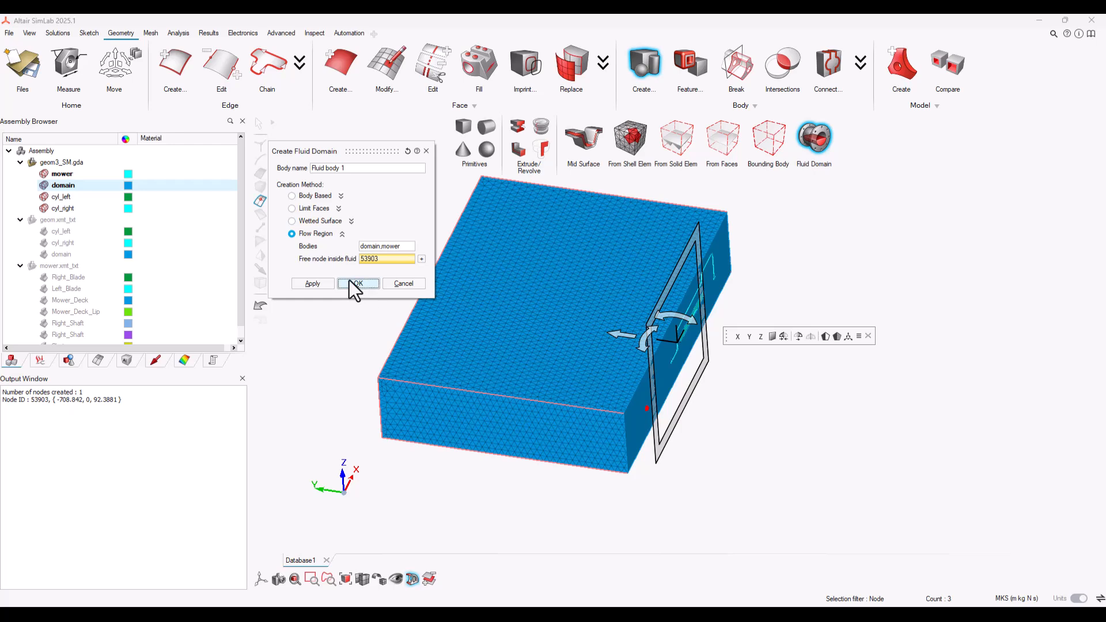
{"action": "left_click", "coordinate": [358, 284]}
{"action": "middle_click_drag", "start_coordinate": [803, 372], "coordinate": [821, 389]}
{"action": "scroll", "coordinate": [805, 375], "scroll_direction": "up", "scroll_amount": 10}
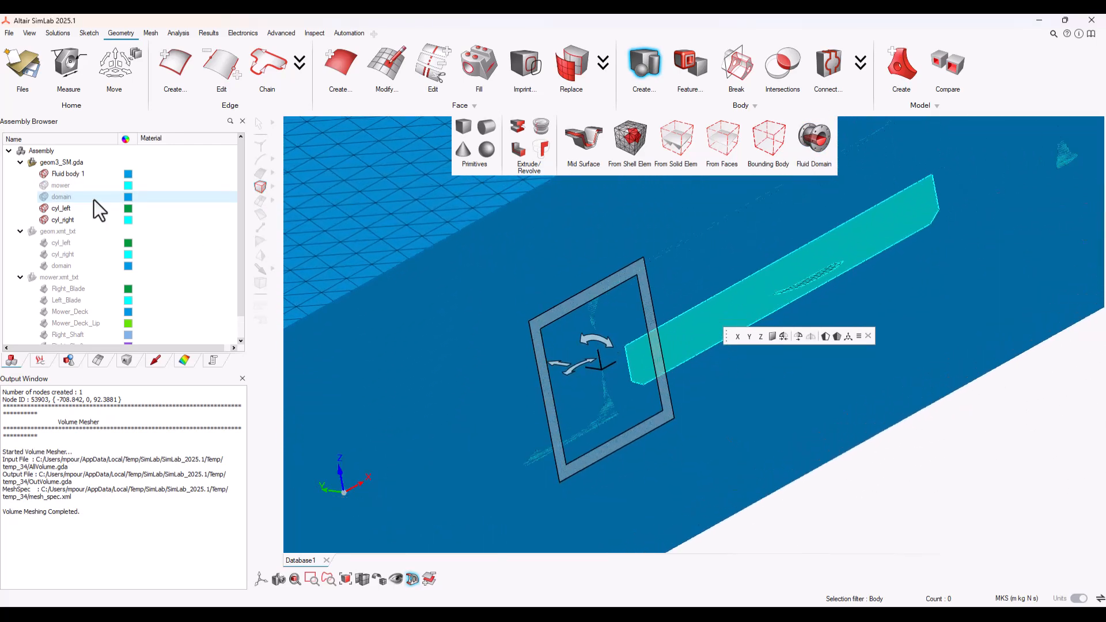
Hide Fluid body 1, cyl_left and cyl_right in geom3_SM.gda and show the mower and domain meshes in their place
{"action": "left_click", "coordinate": [50, 192]}
{"action": "left_click", "coordinate": [65, 173]}
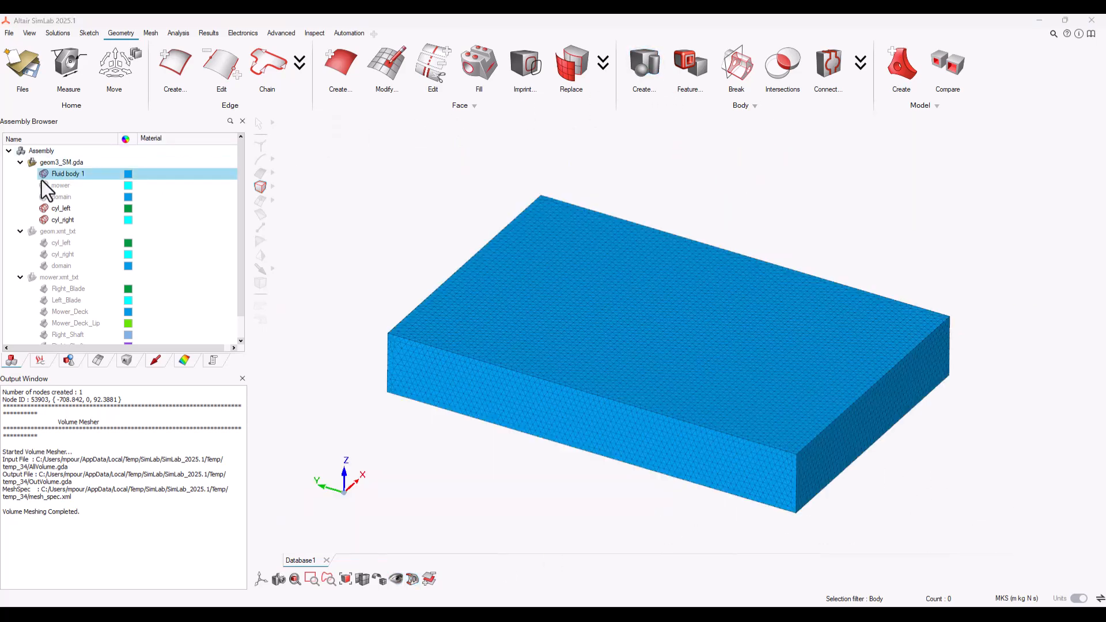
{"action": "left_click", "coordinate": [42, 178]}
{"action": "left_click", "coordinate": [41, 206]}
{"action": "left_click", "coordinate": [46, 222]}
{"action": "left_click", "coordinate": [61, 187]}
{"action": "left_click", "coordinate": [43, 186]}
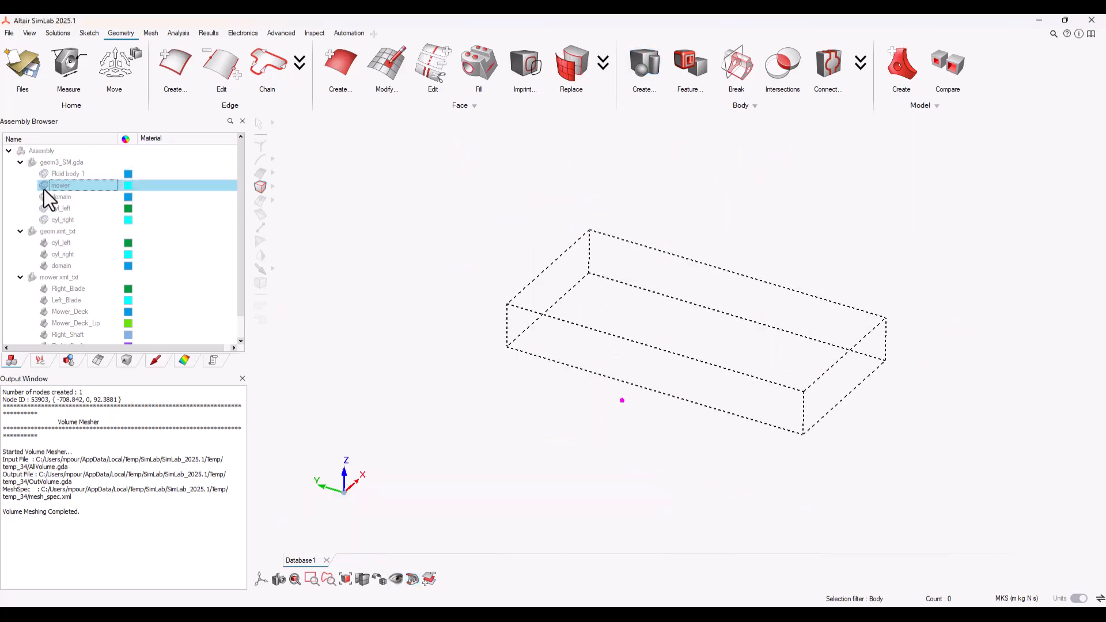
{"action": "left_click", "coordinate": [43, 197]}
Delete the mower and domain surface meshes from geom3_SM.gda
{"action": "right_click", "coordinate": [64, 193]}
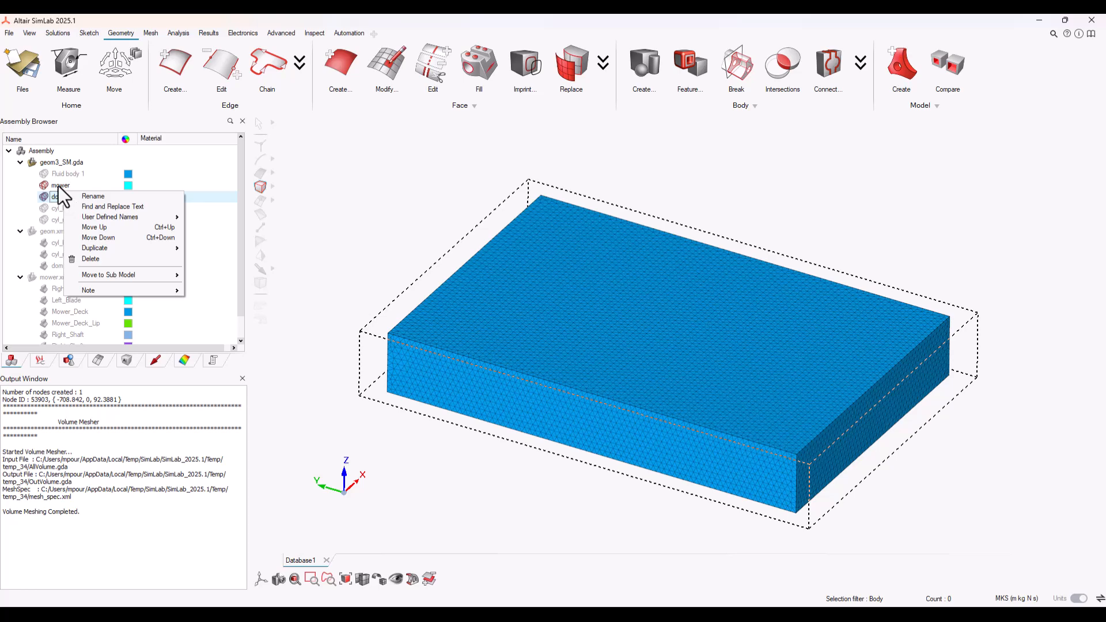
{"action": "left_click", "coordinate": [58, 185], "text": "ctrl"}
{"action": "right_click", "coordinate": [64, 186]}
{"action": "left_click", "coordinate": [99, 285]}
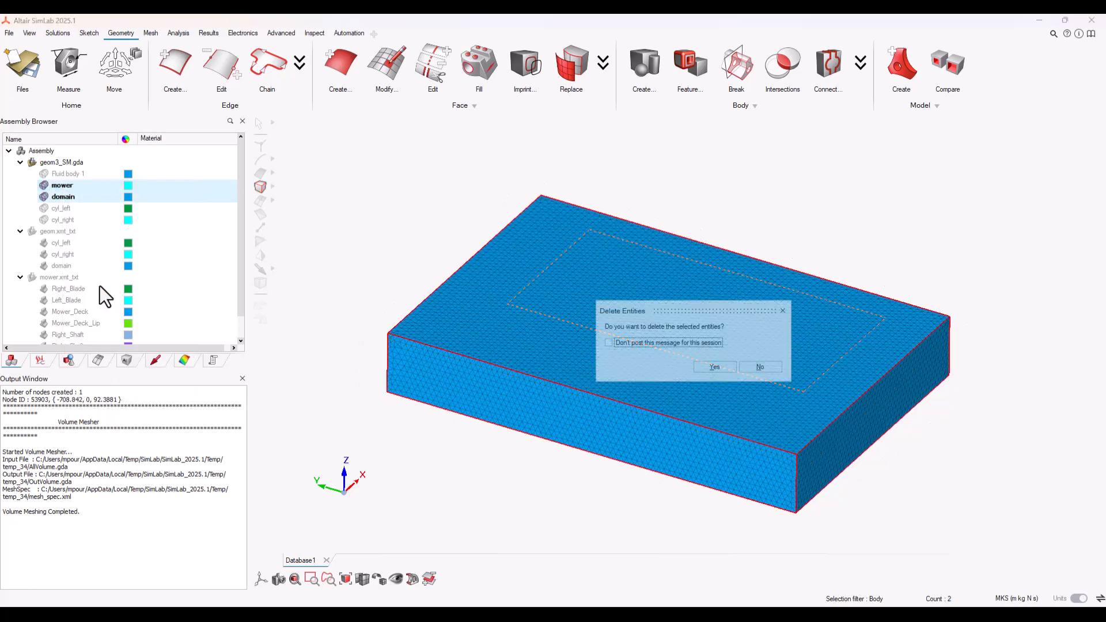
{"action": "left_click", "coordinate": [712, 367]}
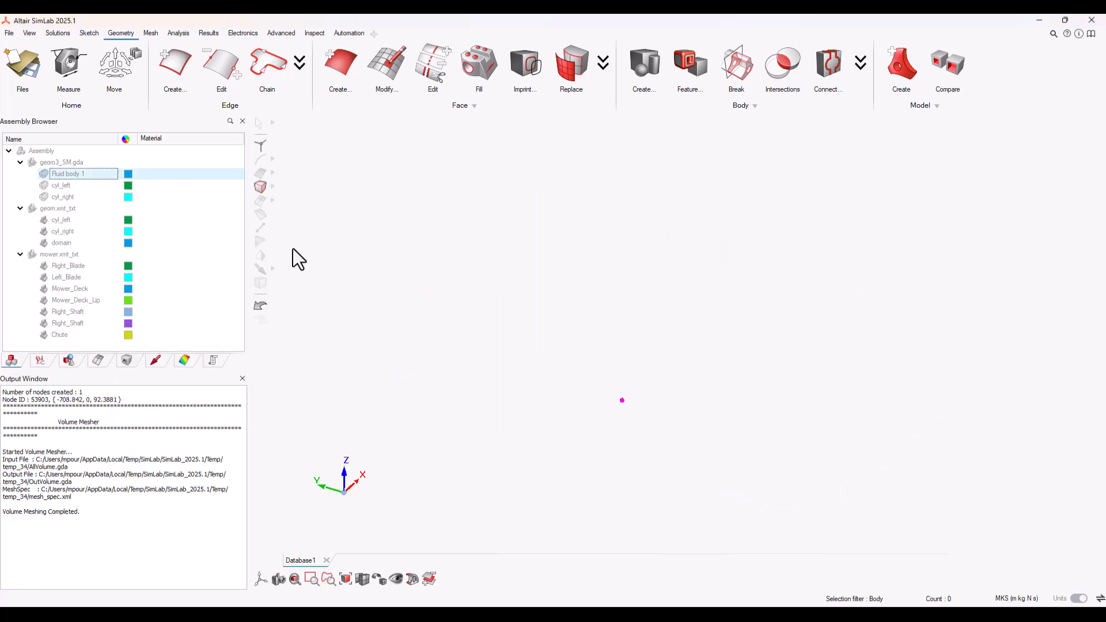
Show Fluid body 1, cyl_left and cyl_right and join all three bodies with the Join tool, using All features and Local re-mesh
{"action": "left_click", "coordinate": [44, 173]}
{"action": "left_click", "coordinate": [44, 185]}
{"action": "left_click", "coordinate": [44, 197]}
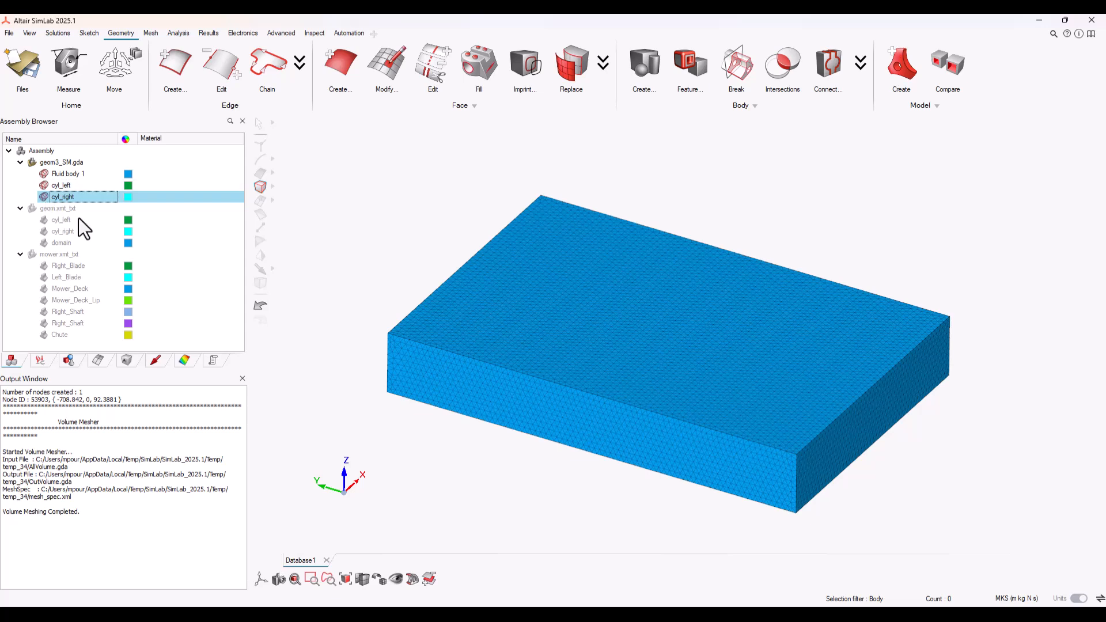
{"action": "left_click", "coordinate": [827, 74]}
{"action": "left_click", "coordinate": [829, 145]}
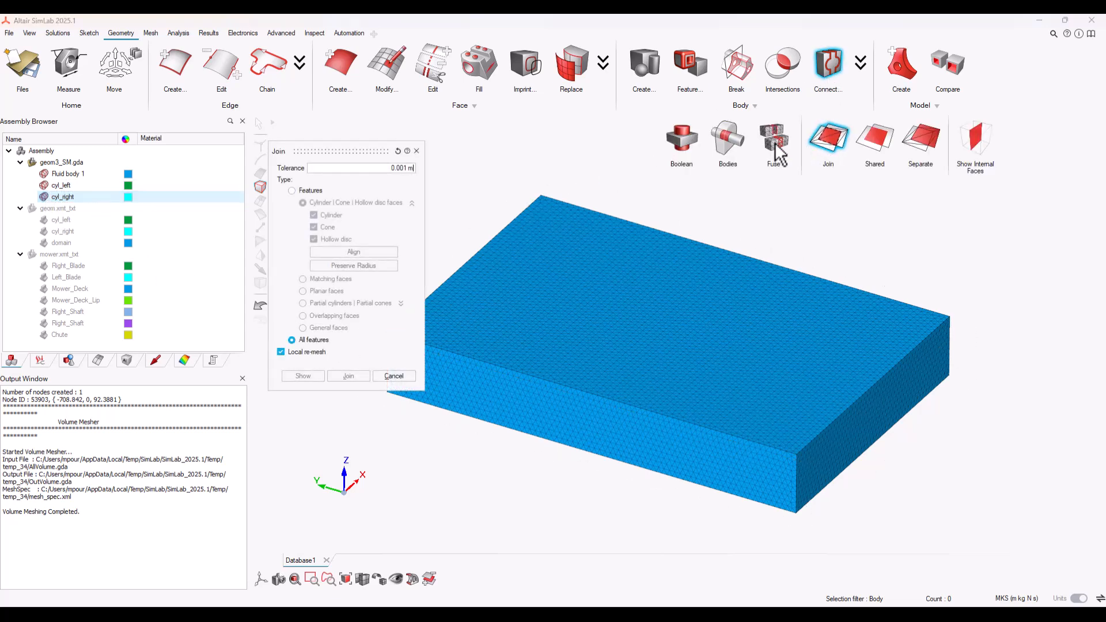
{"action": "left_click_drag", "start_coordinate": [355, 152], "coordinate": [225, 183]}
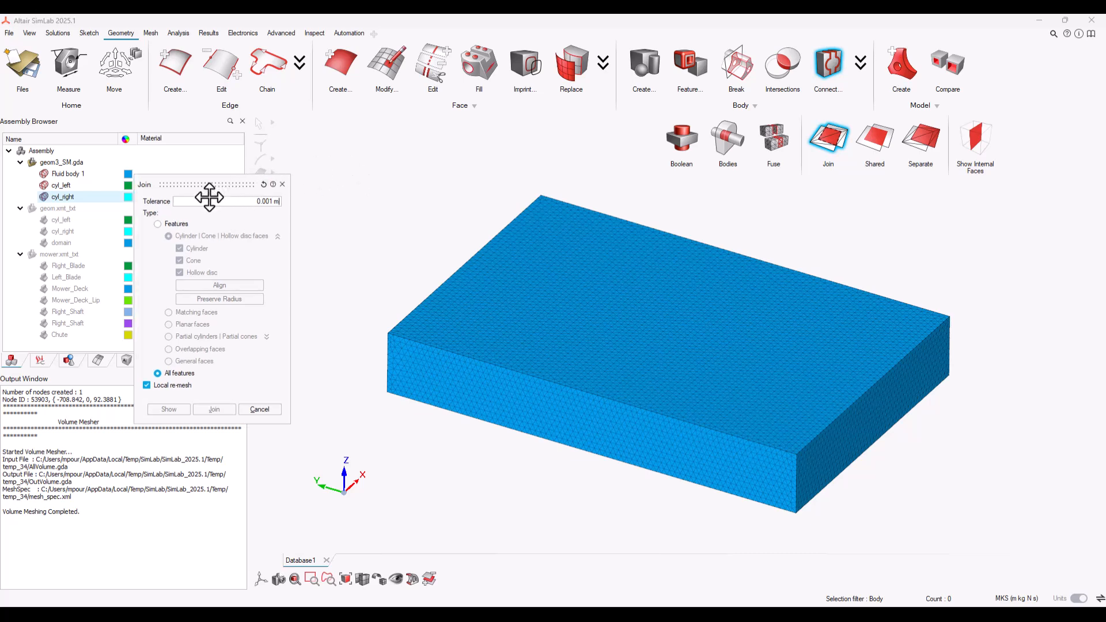
{"action": "left_click_drag", "start_coordinate": [210, 182], "coordinate": [156, 233]}
{"action": "left_click_drag", "start_coordinate": [815, 476], "coordinate": [979, 512]}
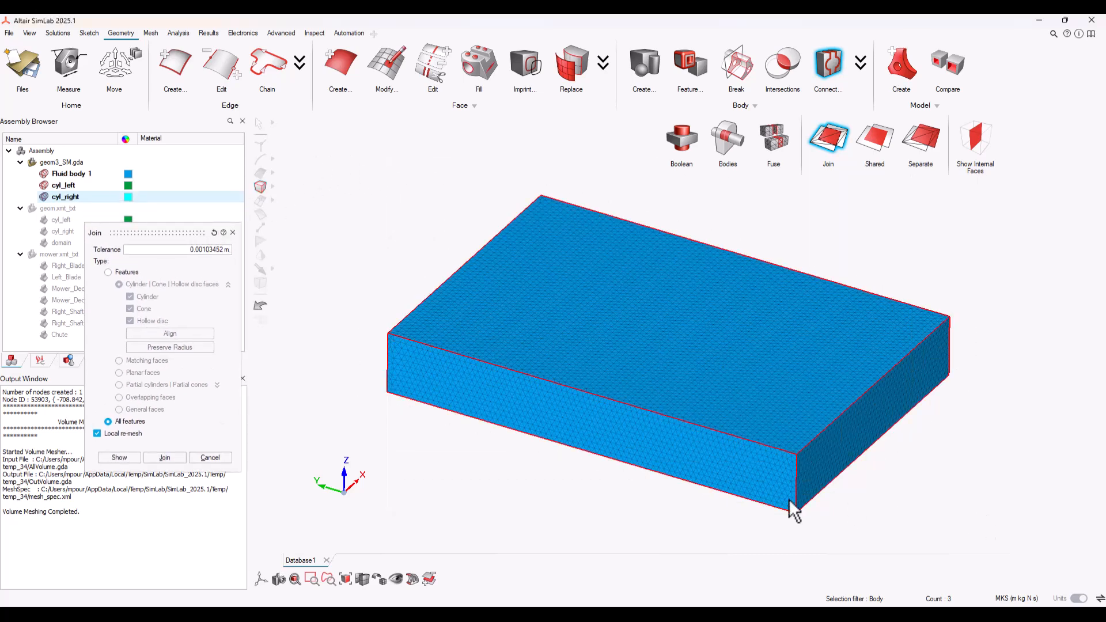
{"action": "left_click", "coordinate": [156, 455]}
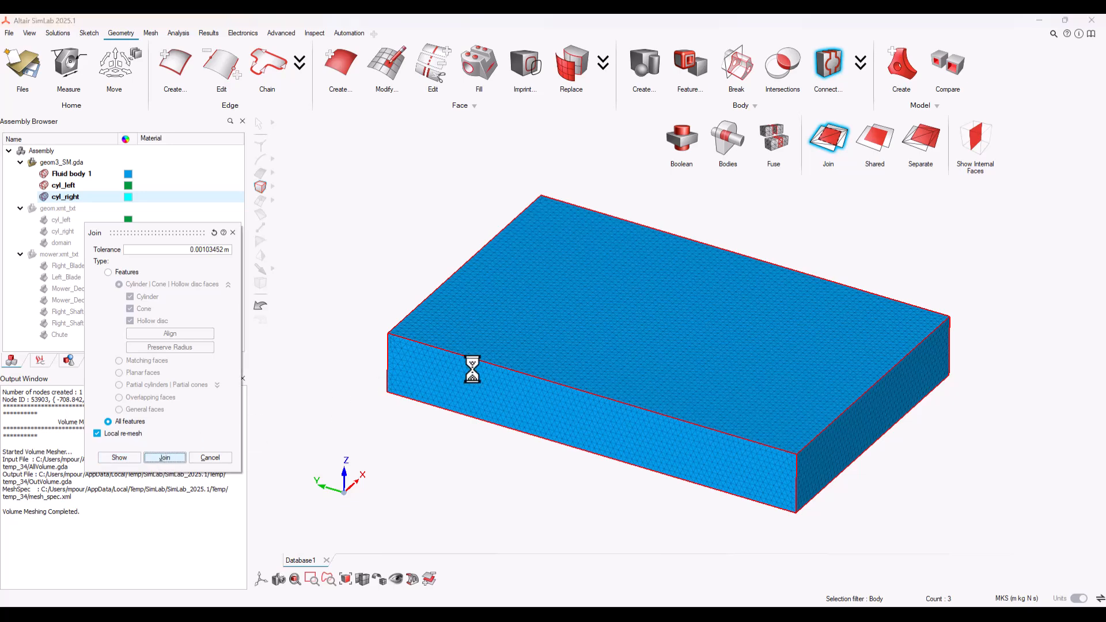
{"action": "left_click", "coordinate": [233, 233]}
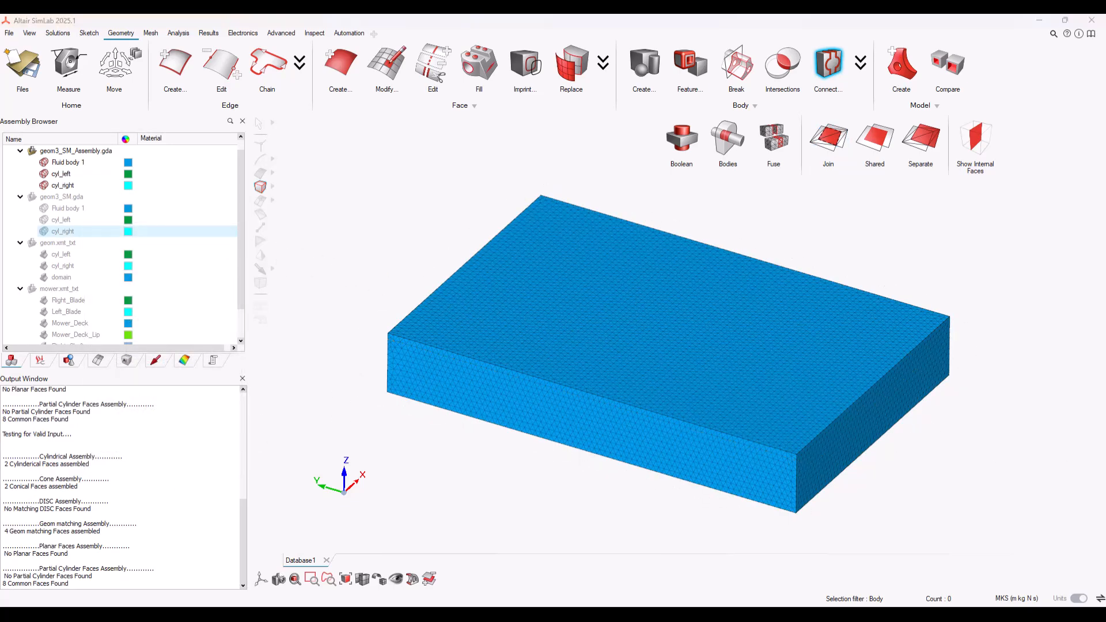
Hide the fluid body's outer top face and the mower faces, and check which bodies share the inner cylinder's top face
{"action": "key", "text": "f"}
{"action": "left_click", "coordinate": [686, 319]}
{"action": "key", "text": "h"}
{"action": "left_click", "coordinate": [689, 452]}
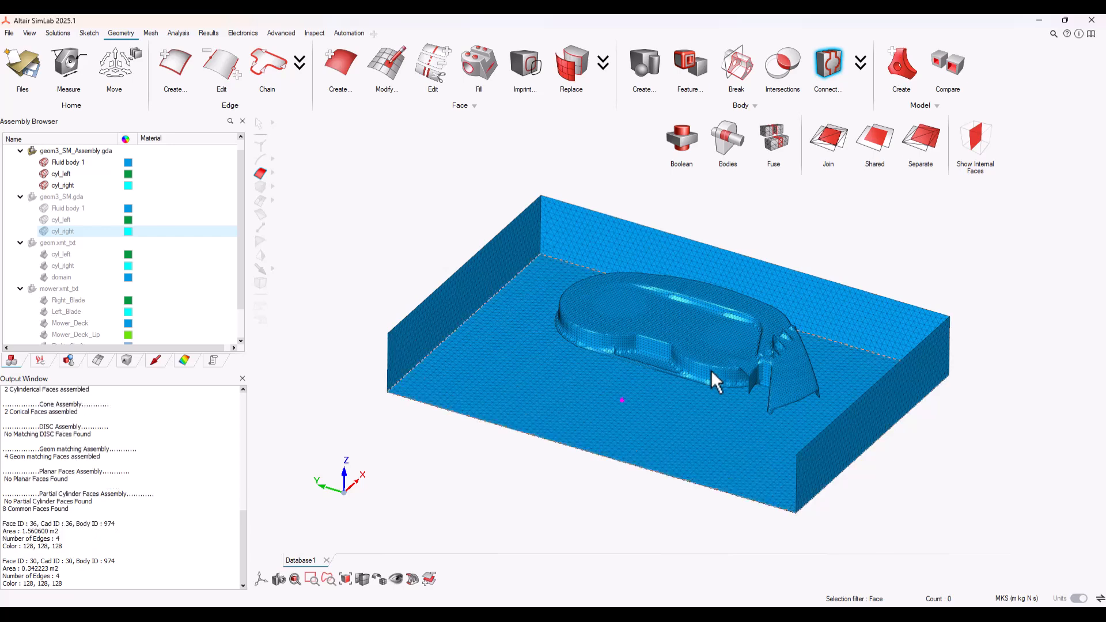
{"action": "left_click", "coordinate": [720, 337]}
{"action": "key", "text": "h"}
{"action": "left_click", "coordinate": [725, 342]}
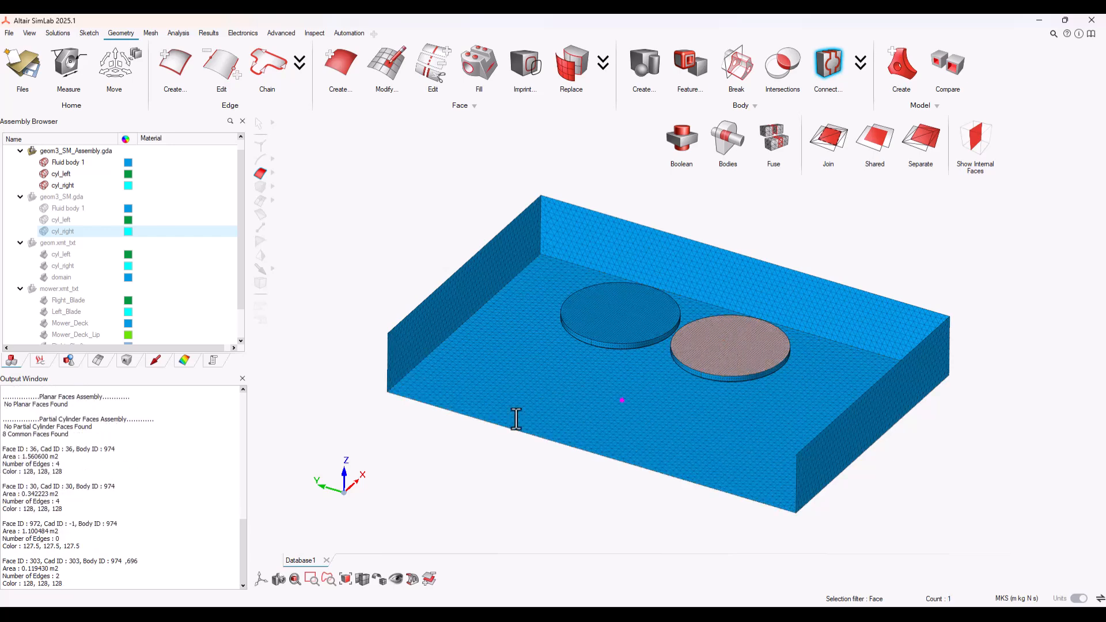
{"action": "triple_click", "coordinate": [141, 561]}
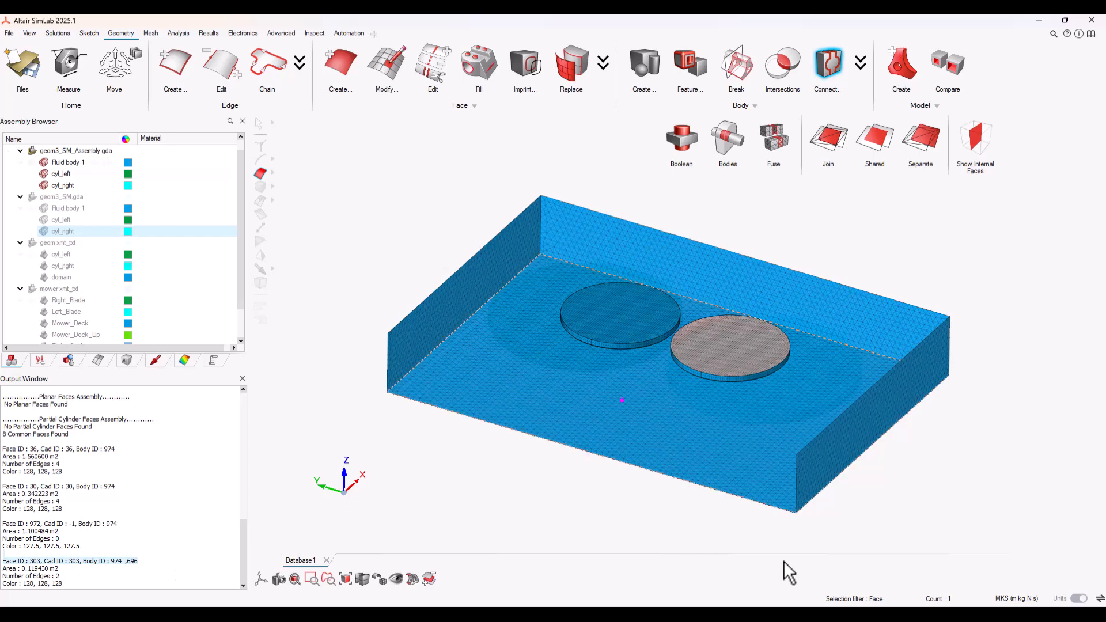
Hide Fluid body 1 and tet mesh cyl_left and cyl_right as TET10 straight edge at 0.0075 m average size, replacing the existing mesh
{"action": "key", "text": "h"}
{"action": "left_click", "coordinate": [150, 33]}
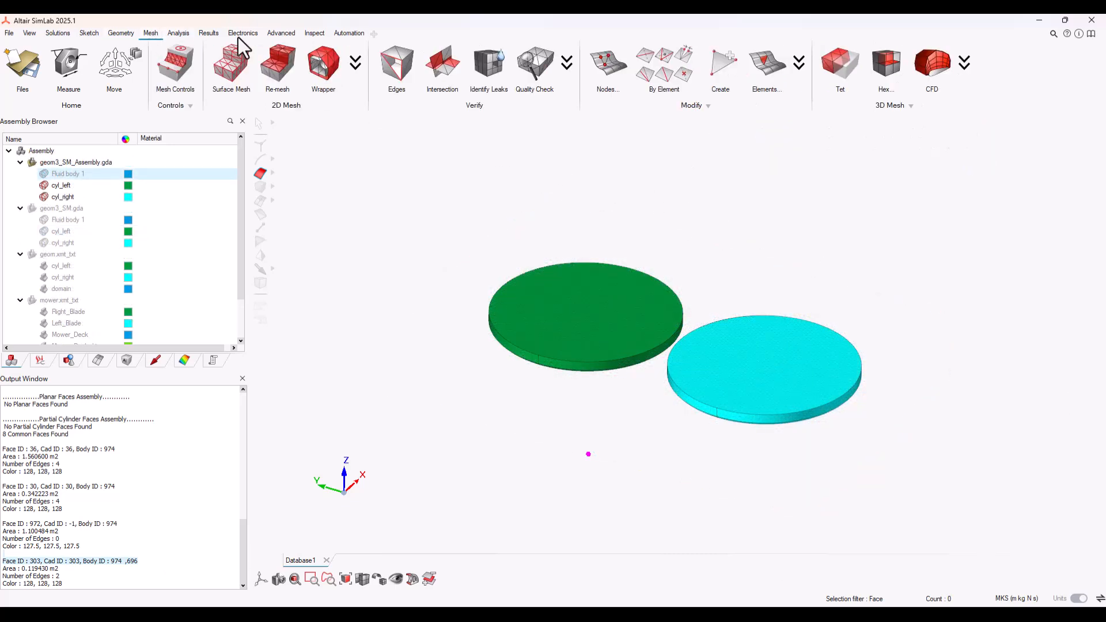
{"action": "left_click", "coordinate": [842, 67]}
{"action": "left_click_drag", "start_coordinate": [446, 224], "coordinate": [984, 467]}
{"action": "key", "text": "End"}
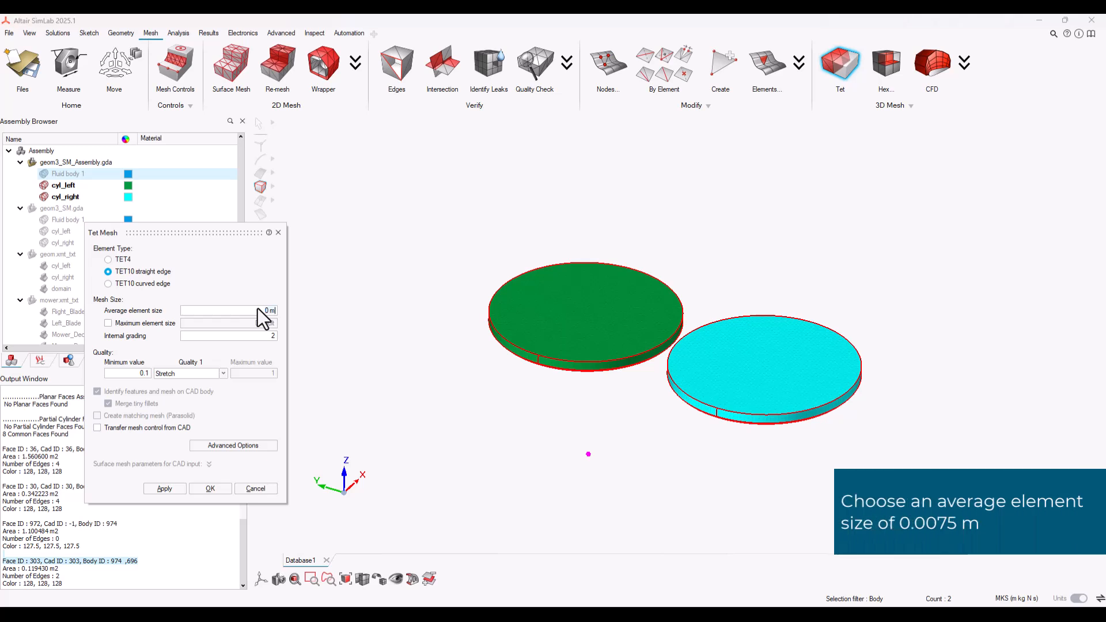
{"action": "type", "text": "75"}
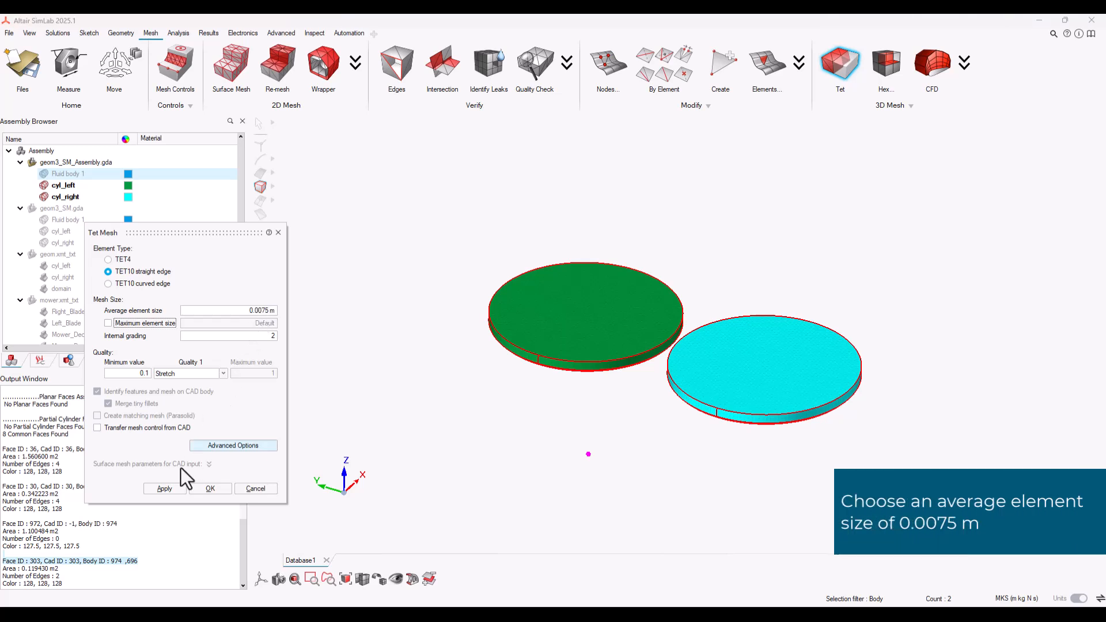
{"action": "left_click", "coordinate": [165, 489]}
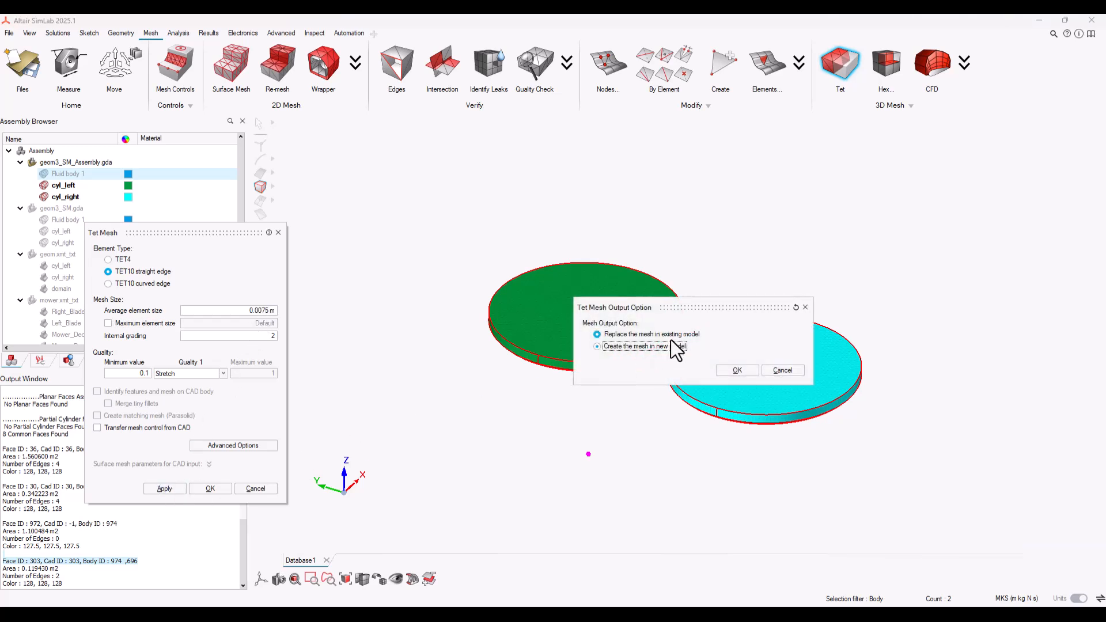
{"action": "left_click", "coordinate": [672, 335]}
{"action": "left_click", "coordinate": [740, 370]}
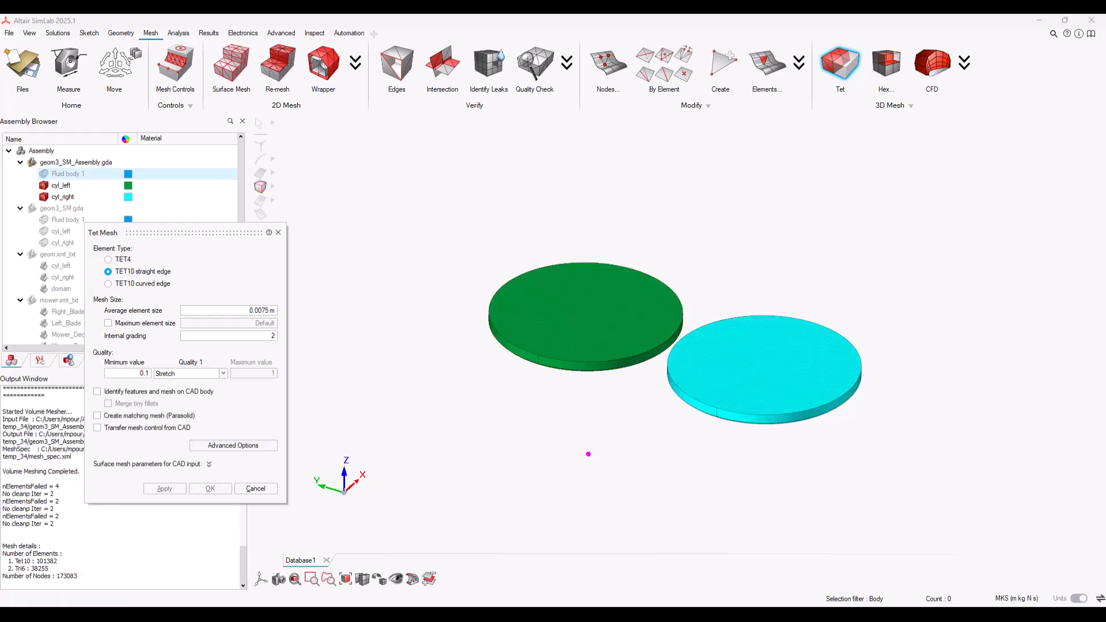
{"action": "left_click", "coordinate": [256, 488]}
Query the top face of the meshed cyl_left body to check which bodies share it
{"action": "scroll", "coordinate": [623, 341], "scroll_direction": "up", "scroll_amount": 1}
{"action": "scroll", "coordinate": [623, 340], "scroll_direction": "up", "scroll_amount": 3}
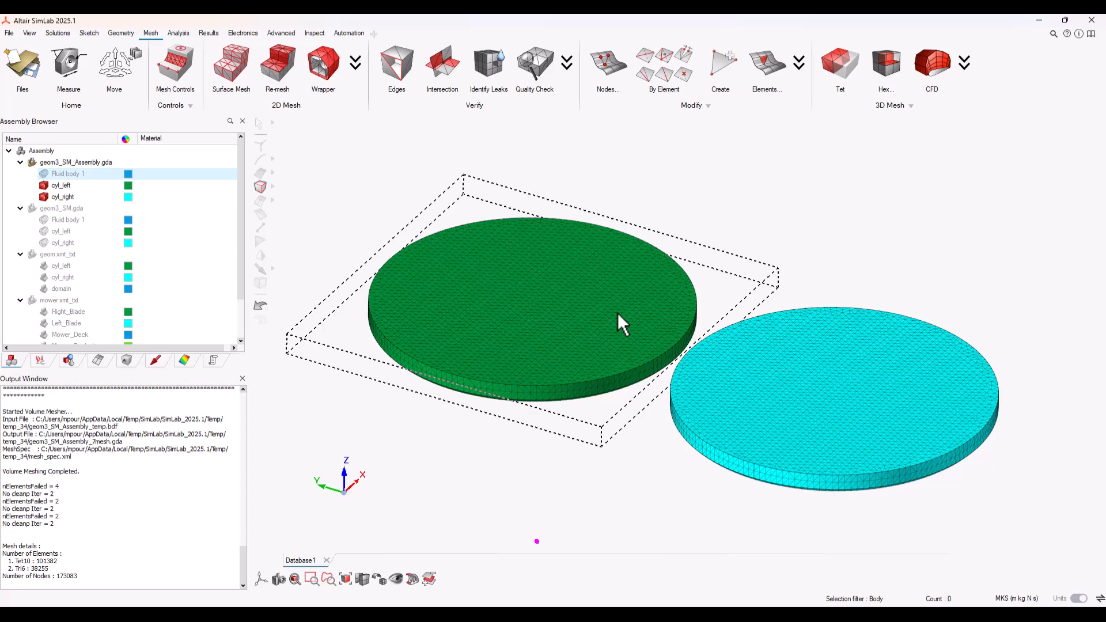
{"action": "left_click", "coordinate": [261, 173]}
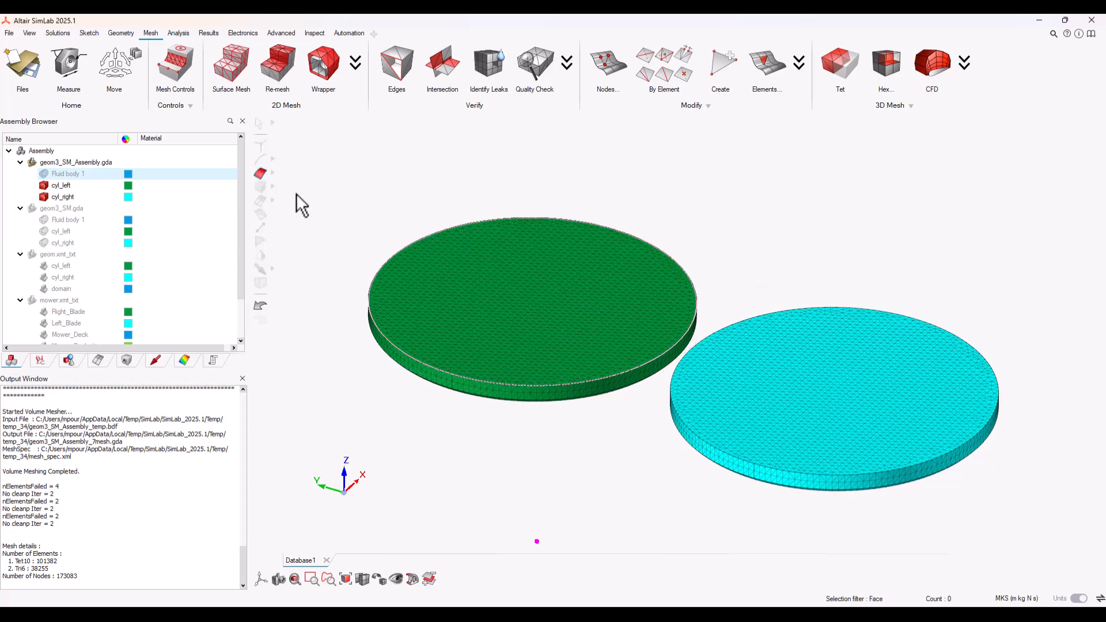
{"action": "left_click", "coordinate": [499, 295]}
{"action": "mouse_move", "coordinate": [500, 295]}
{"action": "middle_mouse_down"}
{"action": "mouse_move", "coordinate": [513, 317]}
{"action": "mouse_move", "coordinate": [504, 314]}
{"action": "middle_mouse_up"}
Show only Fluid body 1 and tet mesh it as TET10 straight edge at 0.02 m average size, replacing the existing mesh
{"action": "left_click", "coordinate": [45, 185]}
{"action": "left_click", "coordinate": [43, 196]}
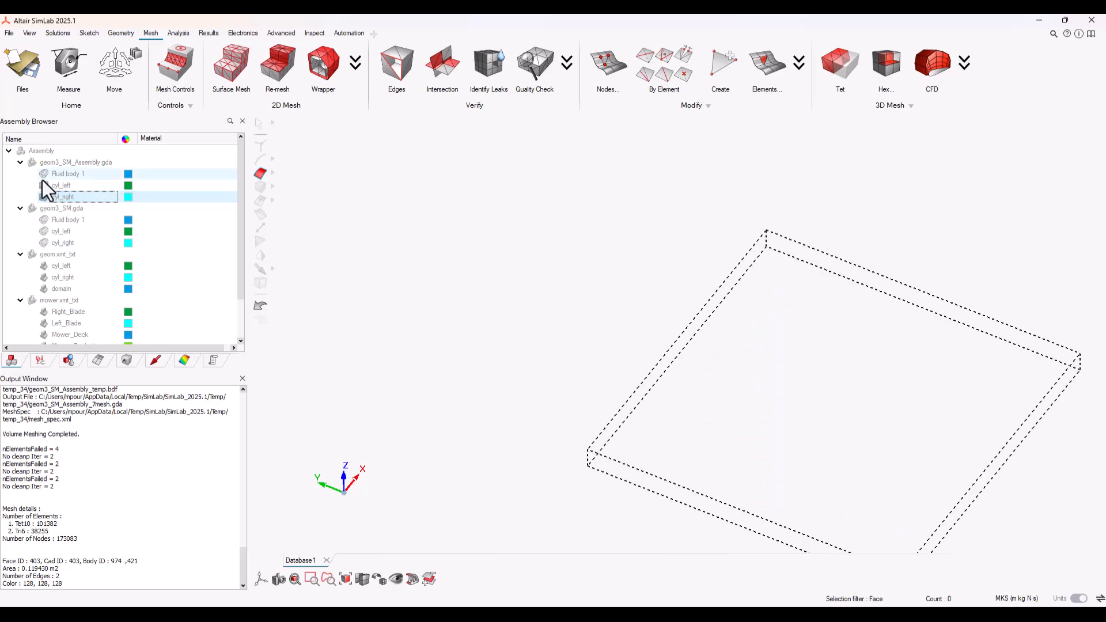
{"action": "left_click", "coordinate": [43, 174]}
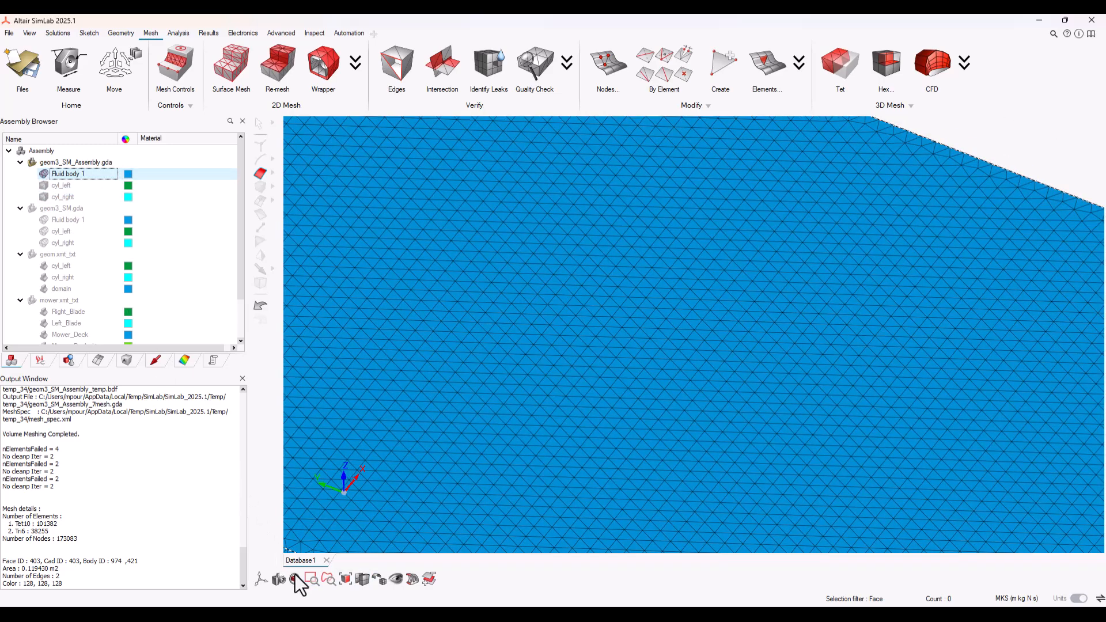
{"action": "left_click", "coordinate": [295, 578]}
{"action": "left_click", "coordinate": [835, 65]}
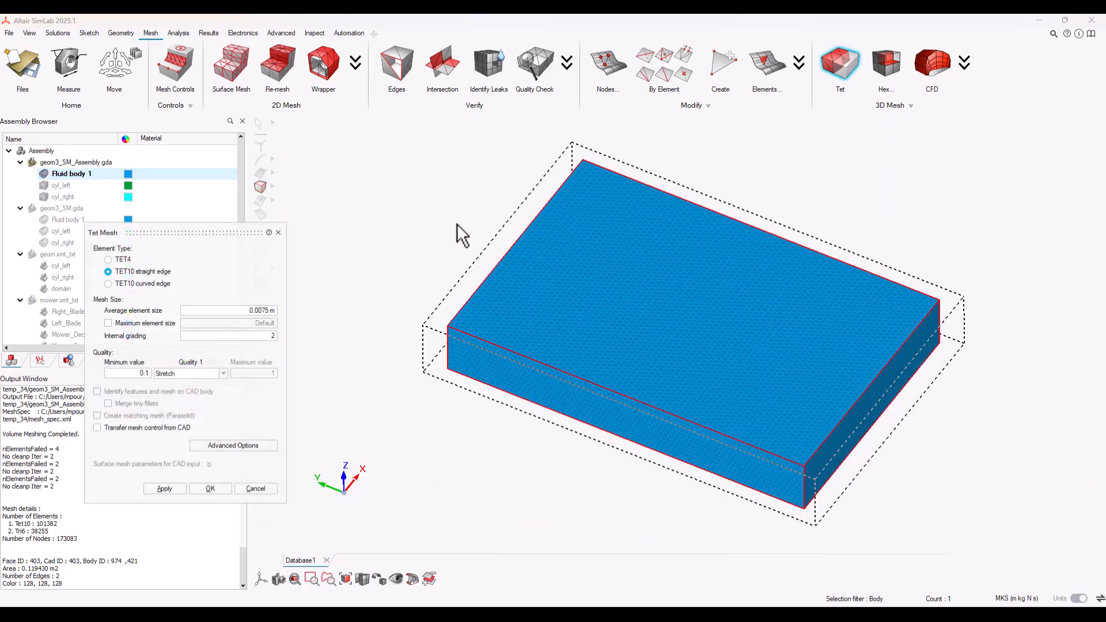
{"action": "type", "text": "0.02"}
{"action": "key", "text": "Tab"}
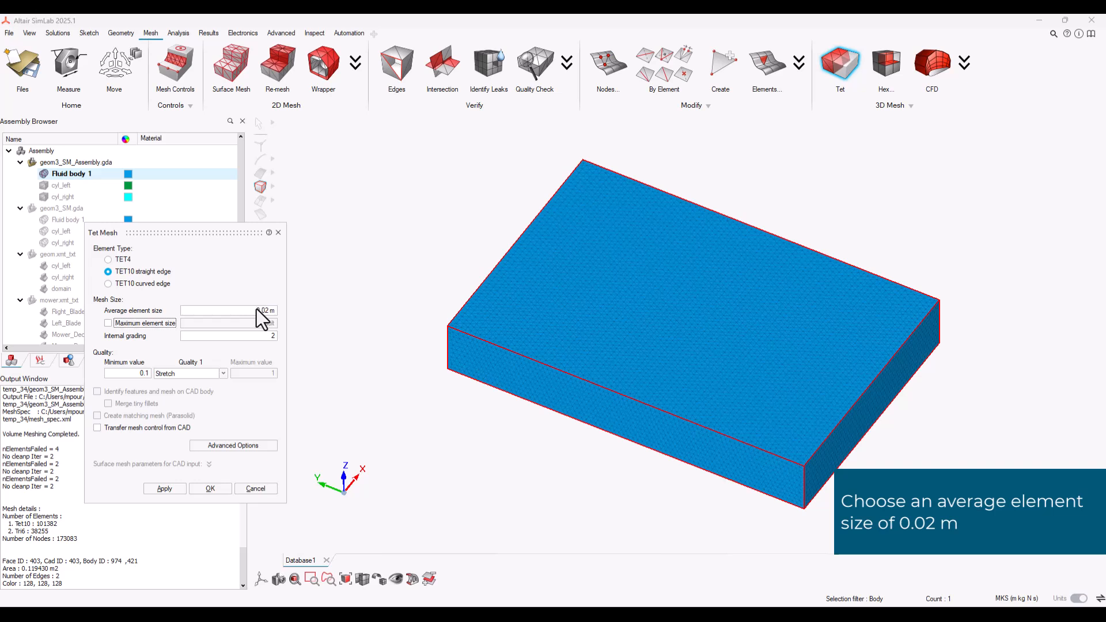
{"action": "left_click", "coordinate": [165, 489]}
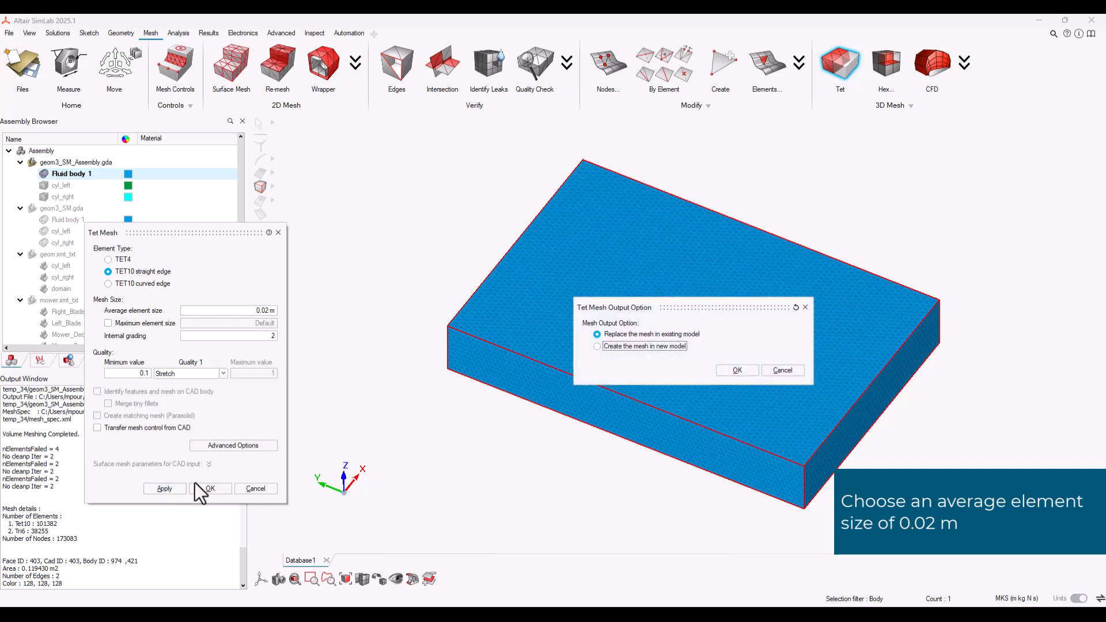
{"action": "left_click", "coordinate": [739, 370]}
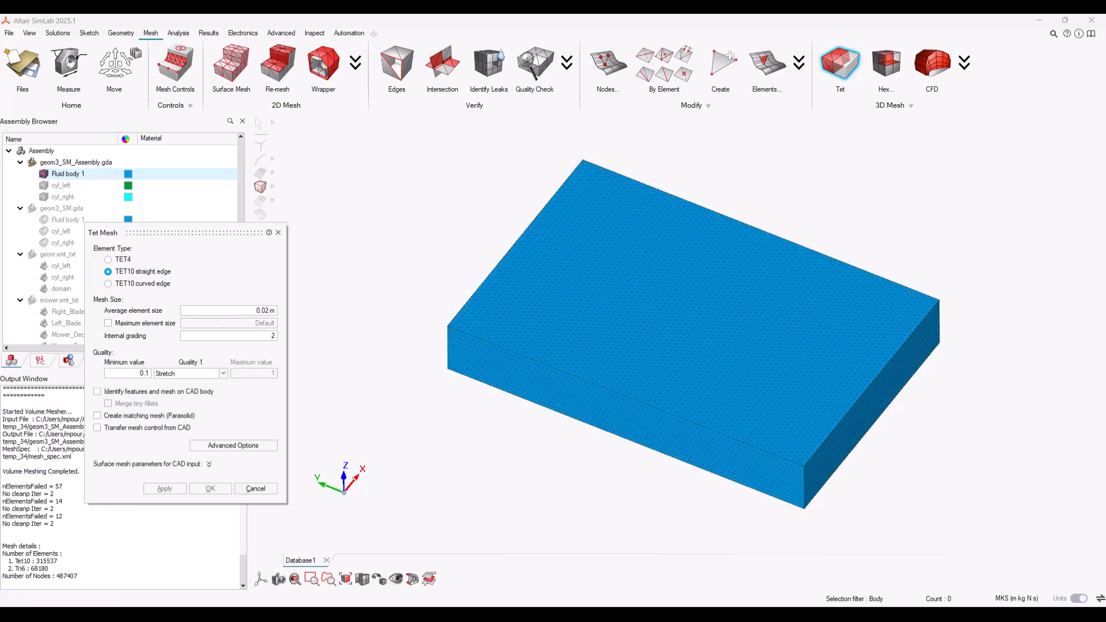
{"action": "left_click", "coordinate": [248, 489]}
Start a transient AcuSolve Flow solution with Fluid body 1, cyl_left and cyl_right from geom3_SM_Assembly.gda as its bodies
{"action": "left_click", "coordinate": [65, 32]}
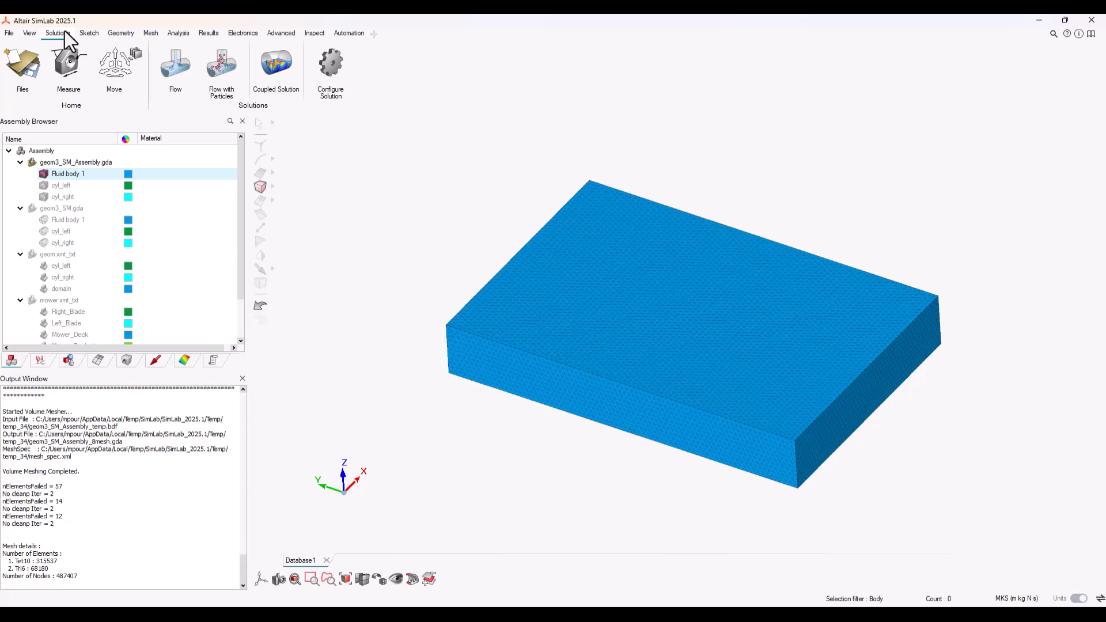
{"action": "left_click", "coordinate": [178, 70]}
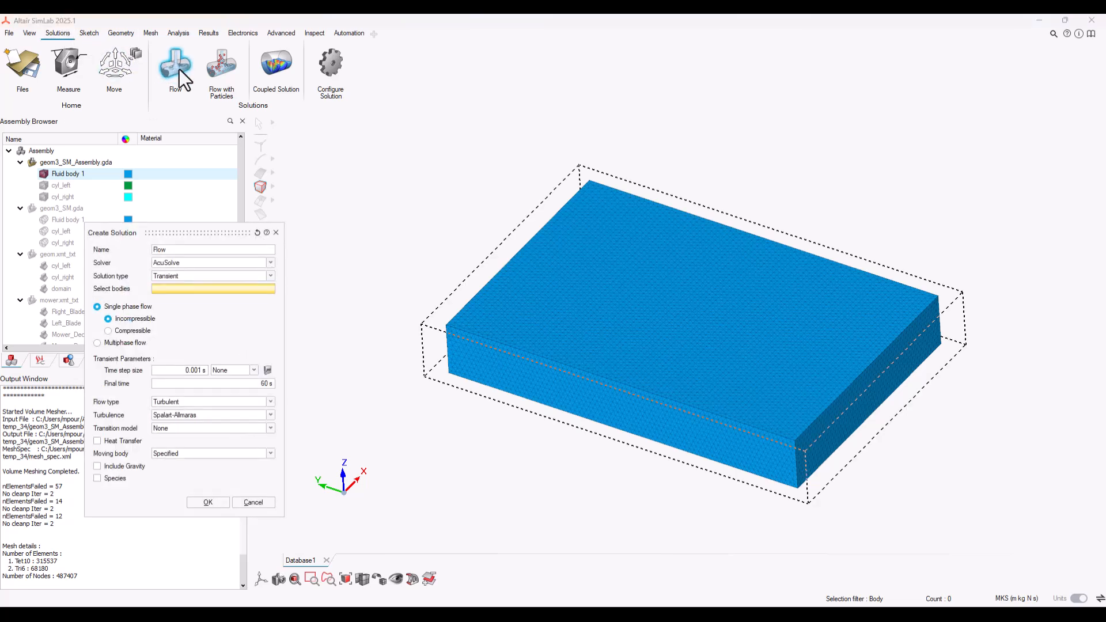
{"action": "left_click_drag", "start_coordinate": [220, 231], "coordinate": [413, 176]}
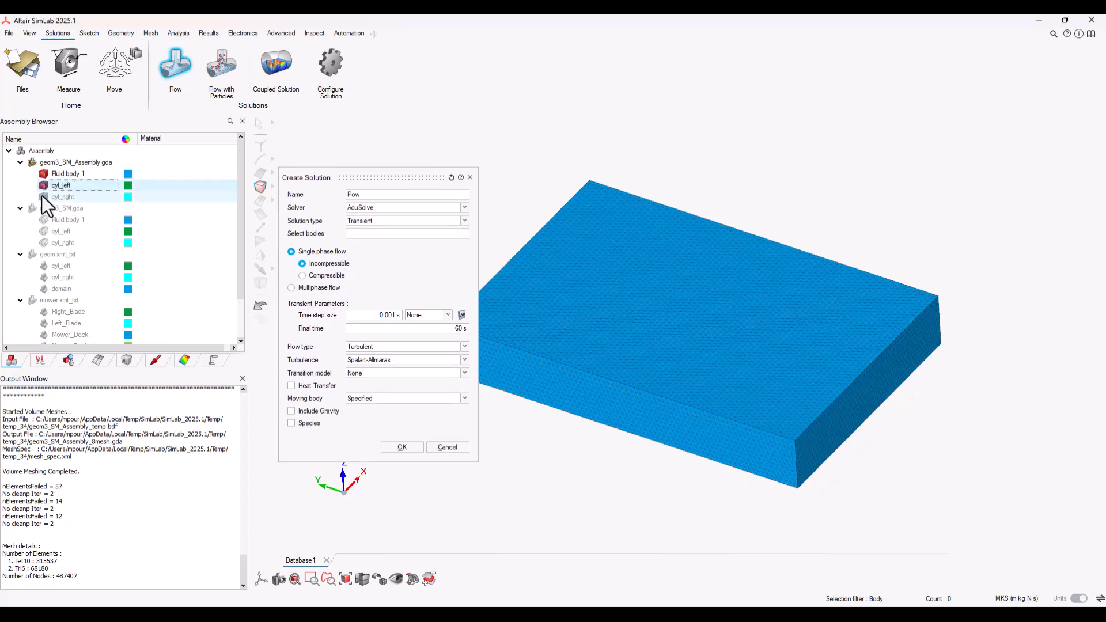
{"action": "left_click", "coordinate": [64, 173]}
{"action": "left_click", "coordinate": [63, 185]}
{"action": "left_click", "coordinate": [68, 197]}
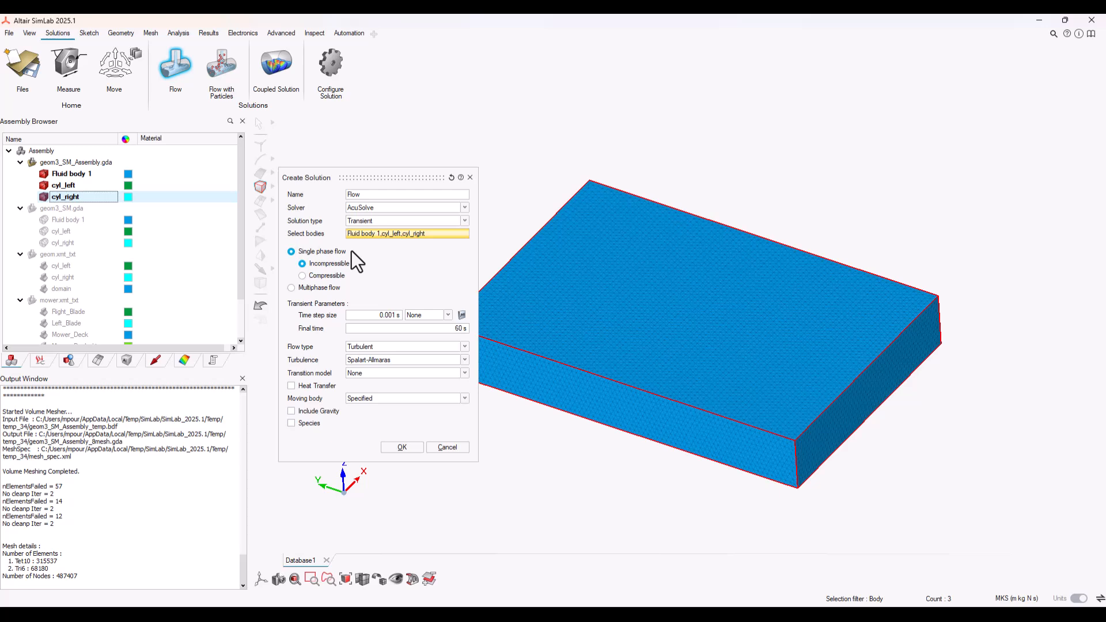
Make the flow multiphase with type Eulerian-EDEM Bidirectional, set a 0.005 s time step, exclude gravity and create the solution
{"action": "left_click", "coordinate": [315, 288]}
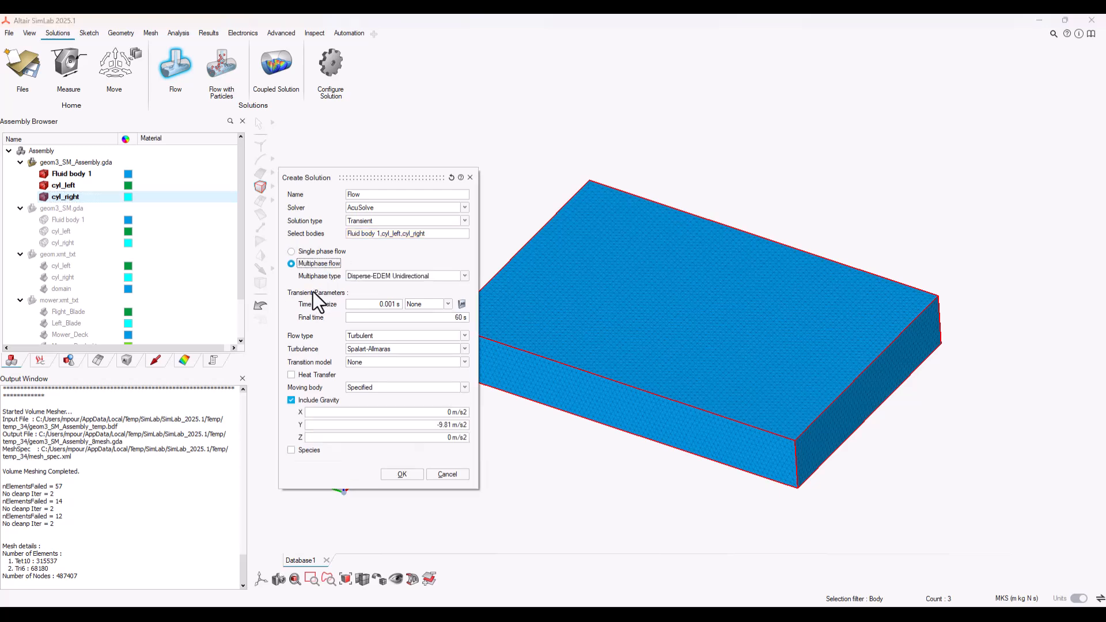
{"action": "left_click", "coordinate": [380, 277]}
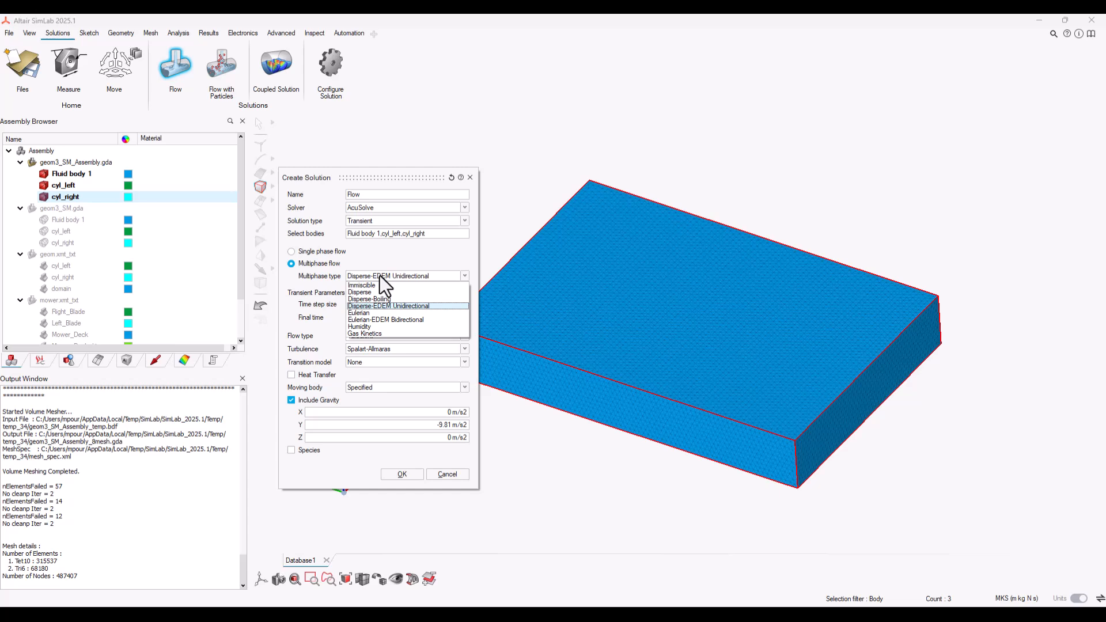
{"action": "left_click", "coordinate": [427, 321]}
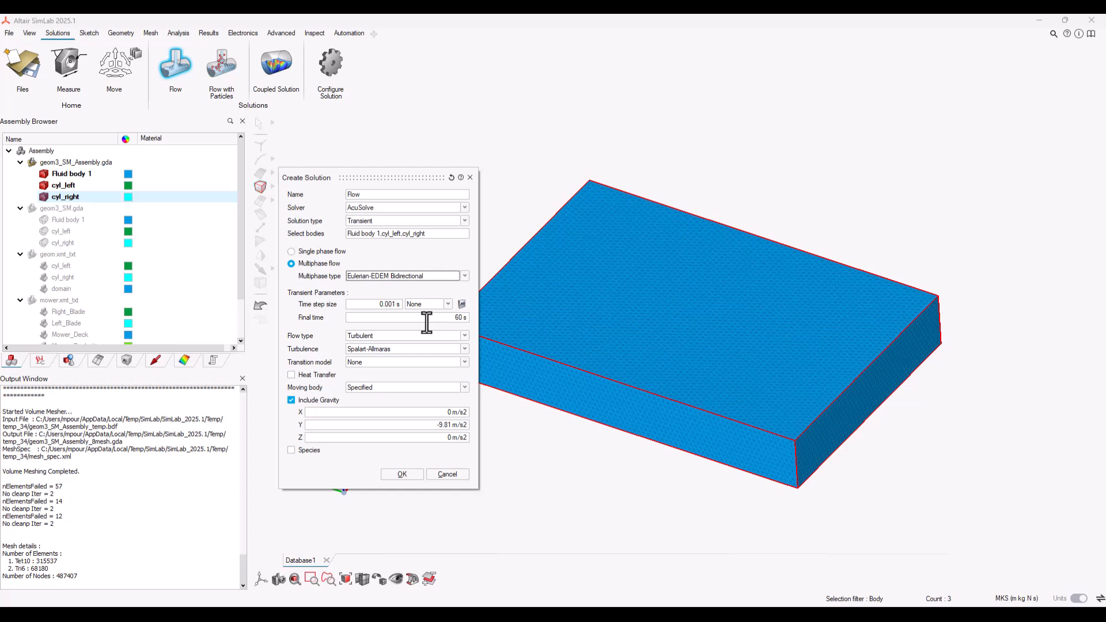
{"action": "left_click", "coordinate": [368, 307]}
{"action": "key", "text": "Tab"}
{"action": "left_click", "coordinate": [292, 400]}
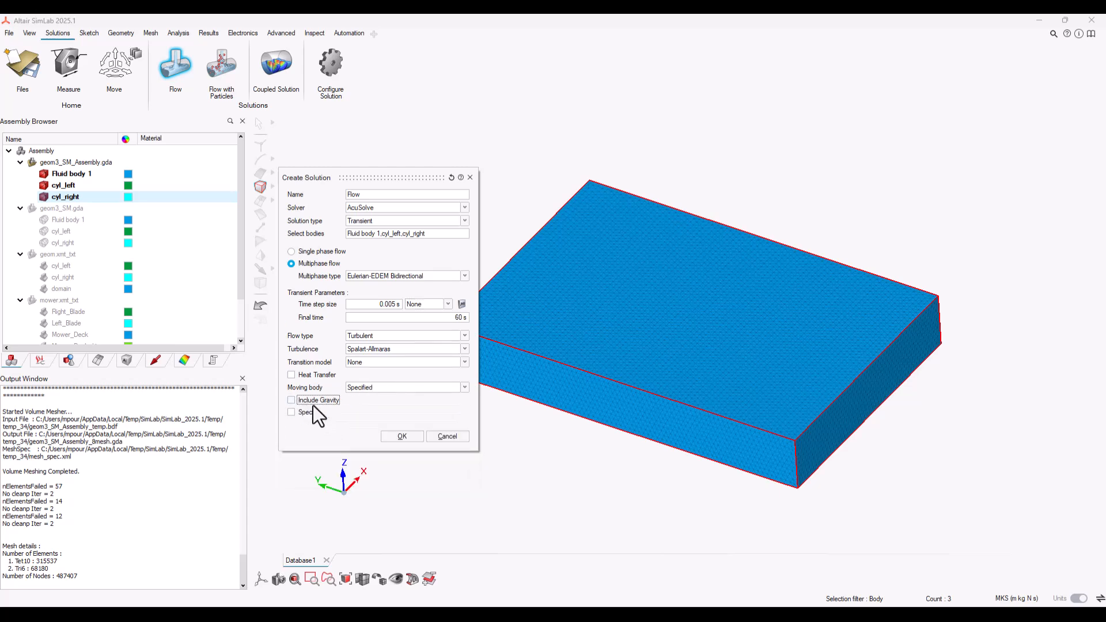
{"action": "left_click", "coordinate": [404, 437]}
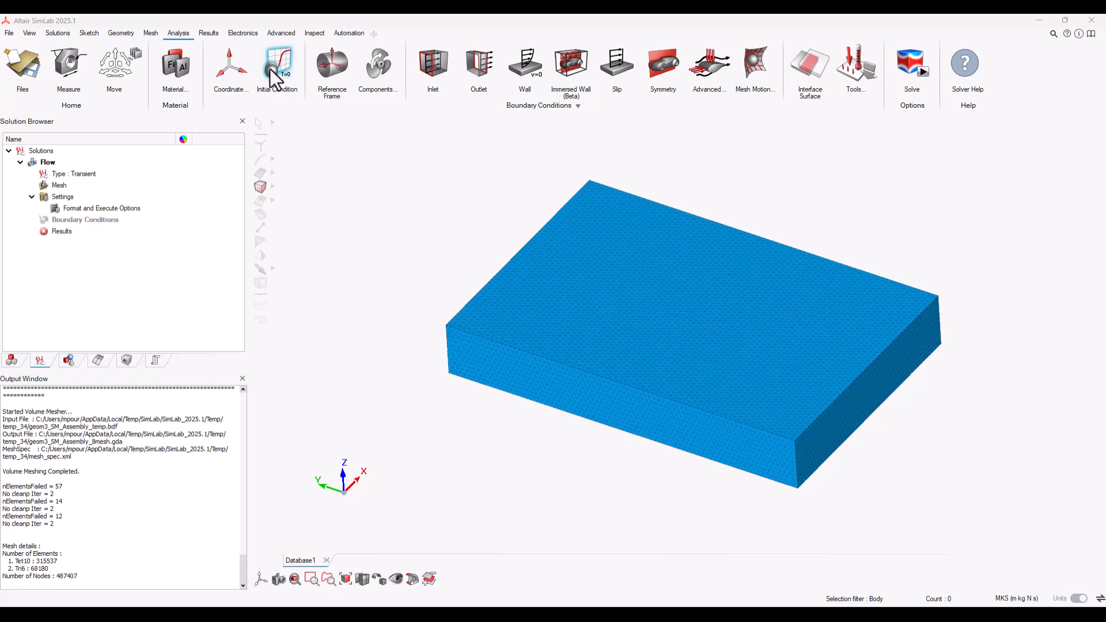
Apply a uniform initial velocity of 0 m/s in X, Y and Z to all three fluid bodies
{"action": "left_click", "coordinate": [270, 68]}
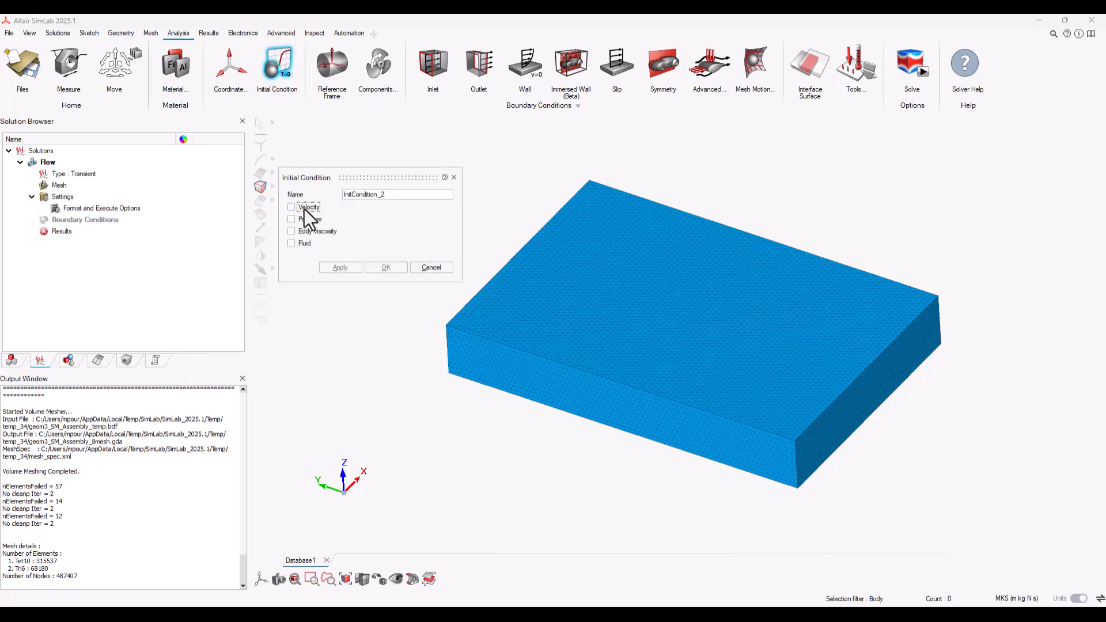
{"action": "left_click", "coordinate": [304, 208]}
{"action": "left_click", "coordinate": [313, 231]}
{"action": "left_click", "coordinate": [314, 244]}
{"action": "left_click", "coordinate": [314, 256]}
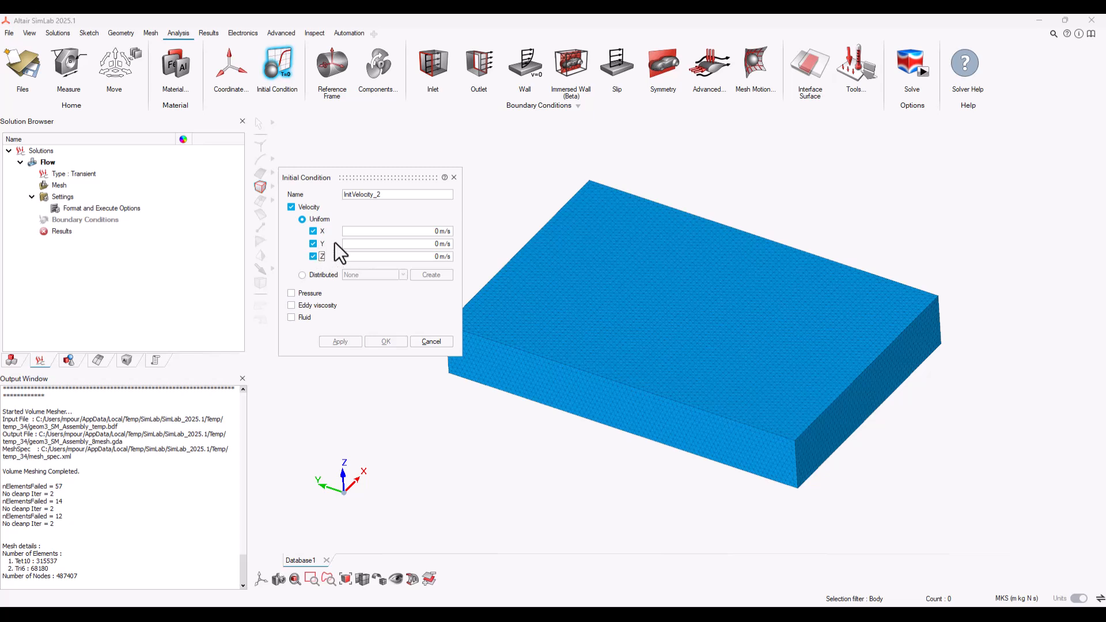
{"action": "left_click_drag", "start_coordinate": [396, 178], "coordinate": [329, 189]}
{"action": "left_click_drag", "start_coordinate": [996, 521], "coordinate": [970, 522]}
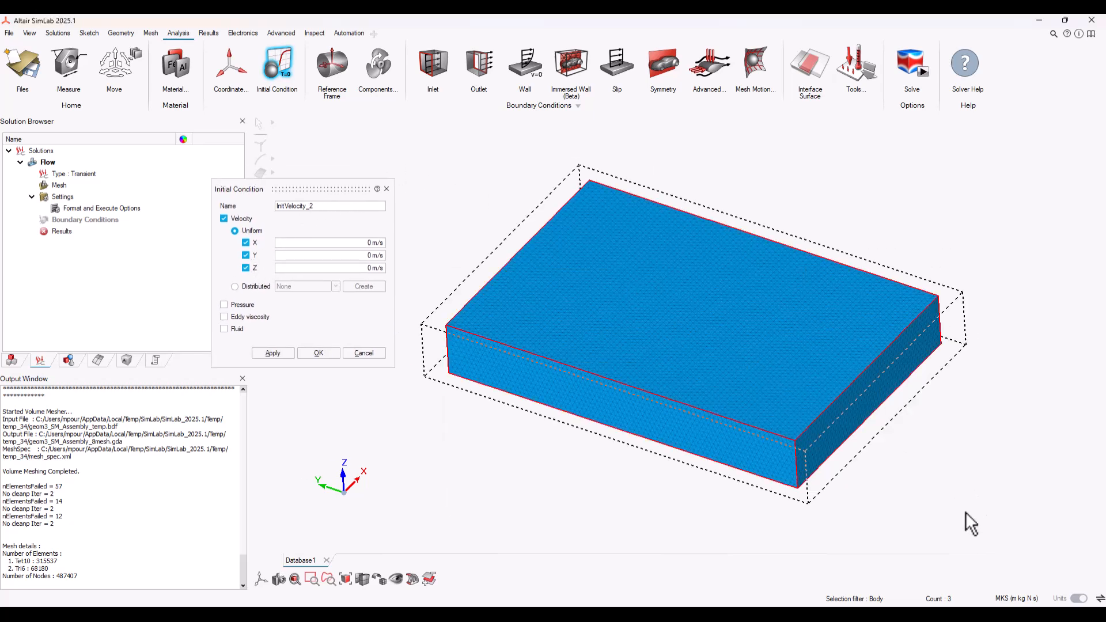
{"action": "left_click", "coordinate": [17, 361]}
{"action": "left_click", "coordinate": [40, 361]}
{"action": "left_click", "coordinate": [273, 353]}
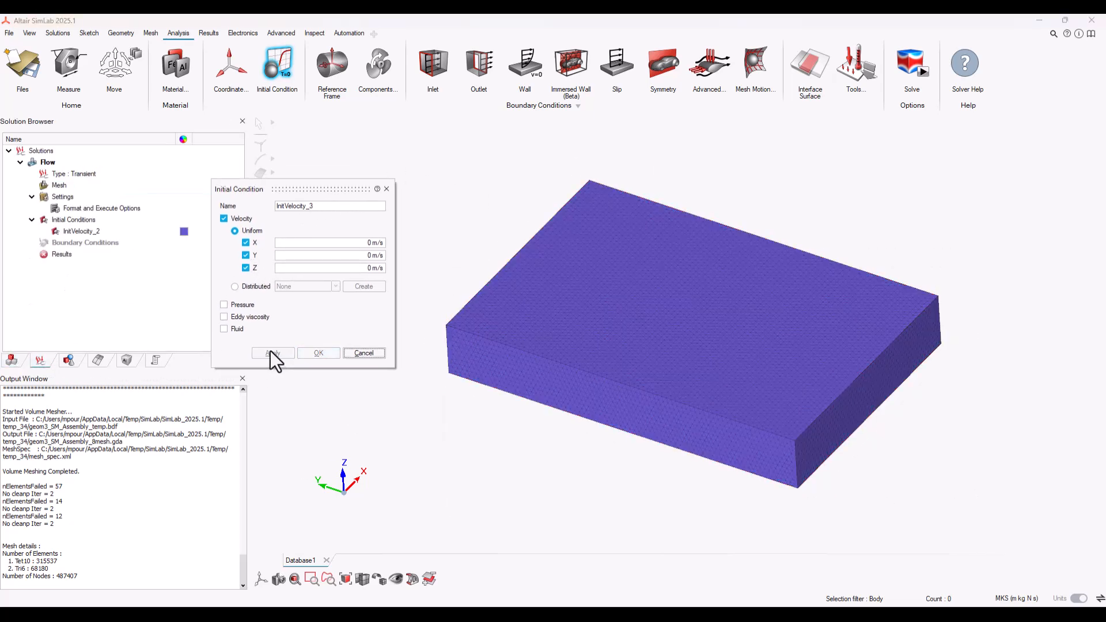
Apply a uniform initial pressure of 0 Pa and a uniform eddy viscosity of 0 m2/s to all three bodies
{"action": "left_click", "coordinate": [251, 306]}
{"action": "left_click", "coordinate": [574, 259]}
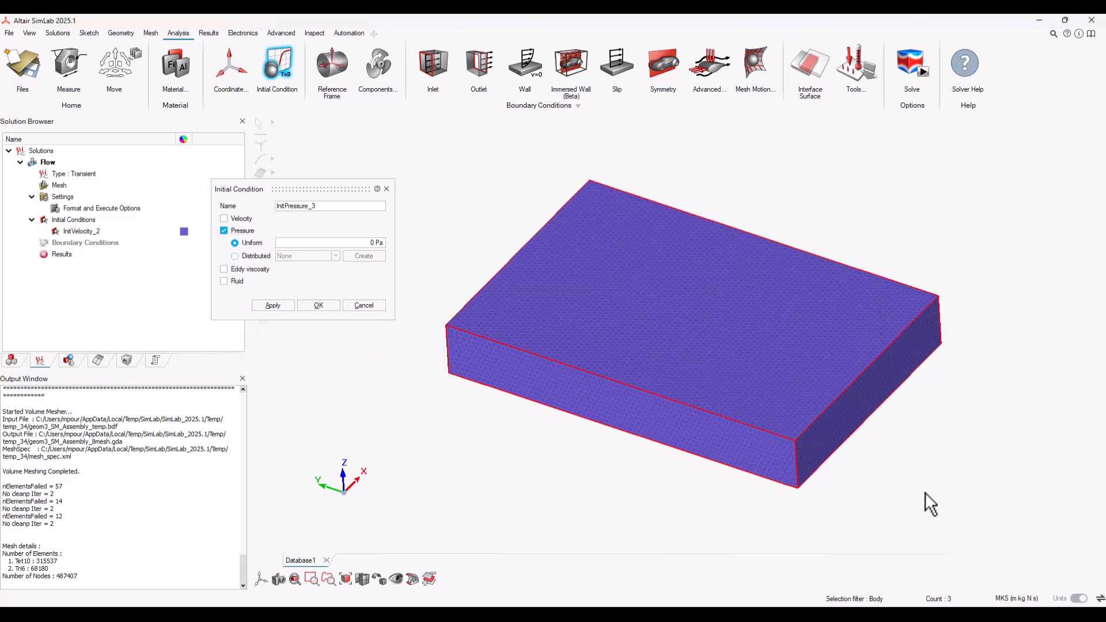
{"action": "left_click", "coordinate": [272, 304]}
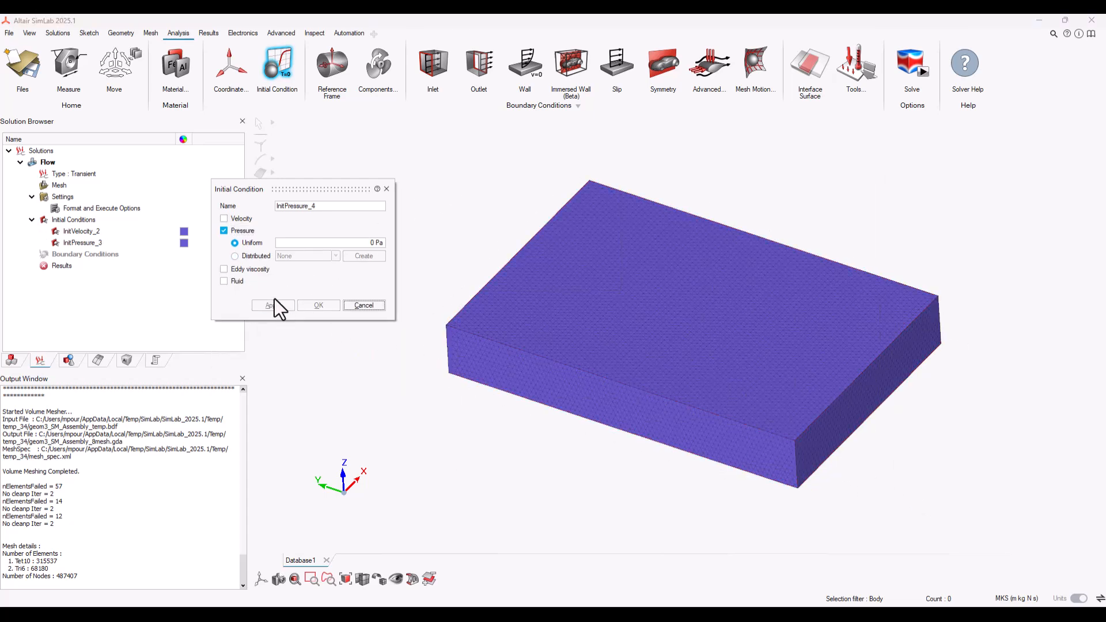
{"action": "left_click", "coordinate": [248, 269]}
{"action": "left_click_drag", "start_coordinate": [452, 168], "coordinate": [947, 522]}
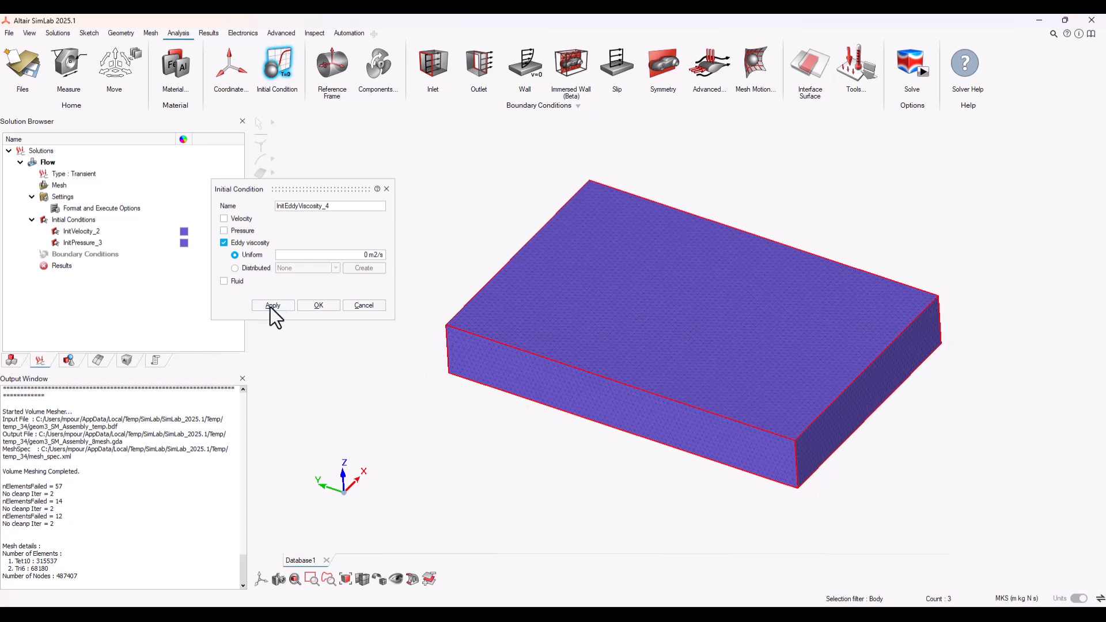
{"action": "left_click", "coordinate": [270, 307]}
Apply an initial fluid condition to all bodies with volume fractions of 1.0 carrier fluid and 0.0 disperse phase
{"action": "left_click", "coordinate": [224, 281]}
{"action": "left_click_drag", "start_coordinate": [464, 173], "coordinate": [965, 530]}
{"action": "left_click", "coordinate": [265, 326]}
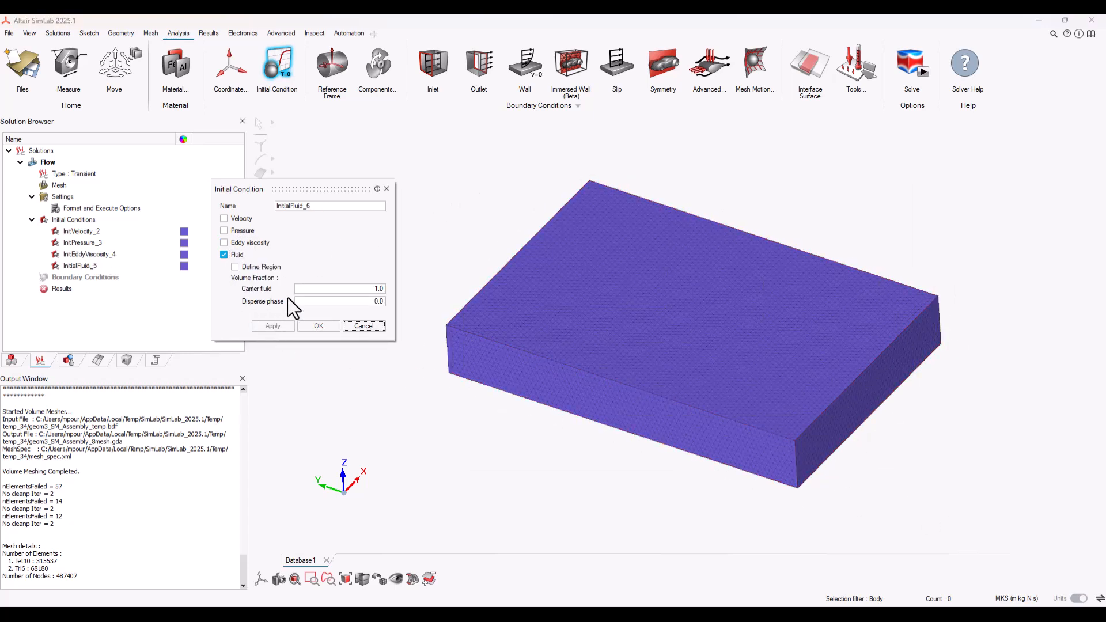
{"action": "left_click", "coordinate": [386, 189]}
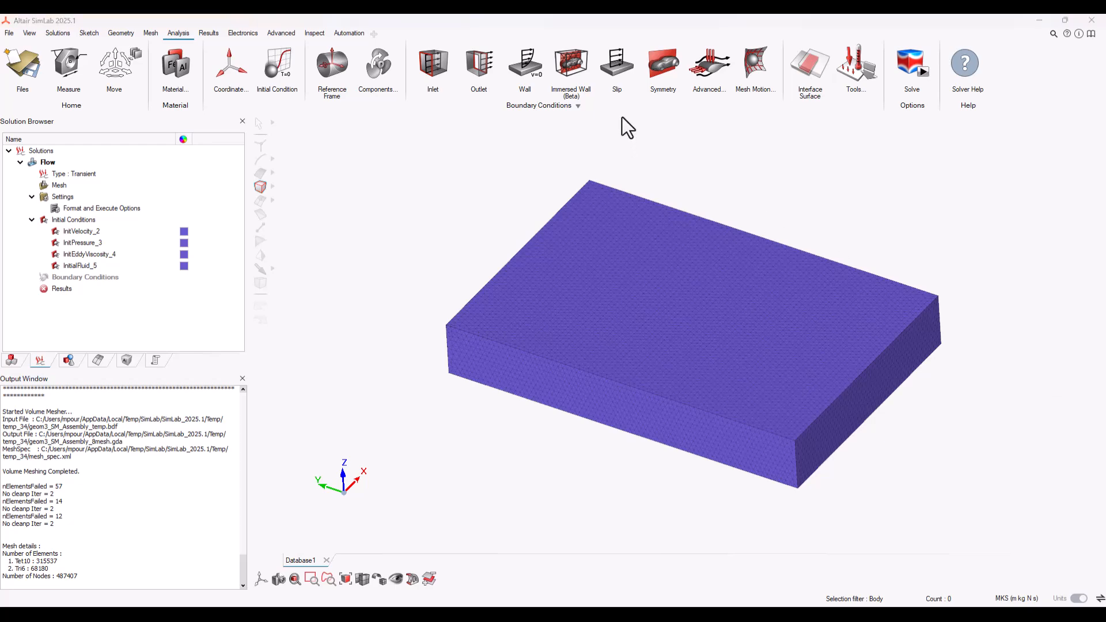
Create a slip boundary named surroundings on the top face and the four side faces of the fluid domain
{"action": "left_click", "coordinate": [617, 65]}
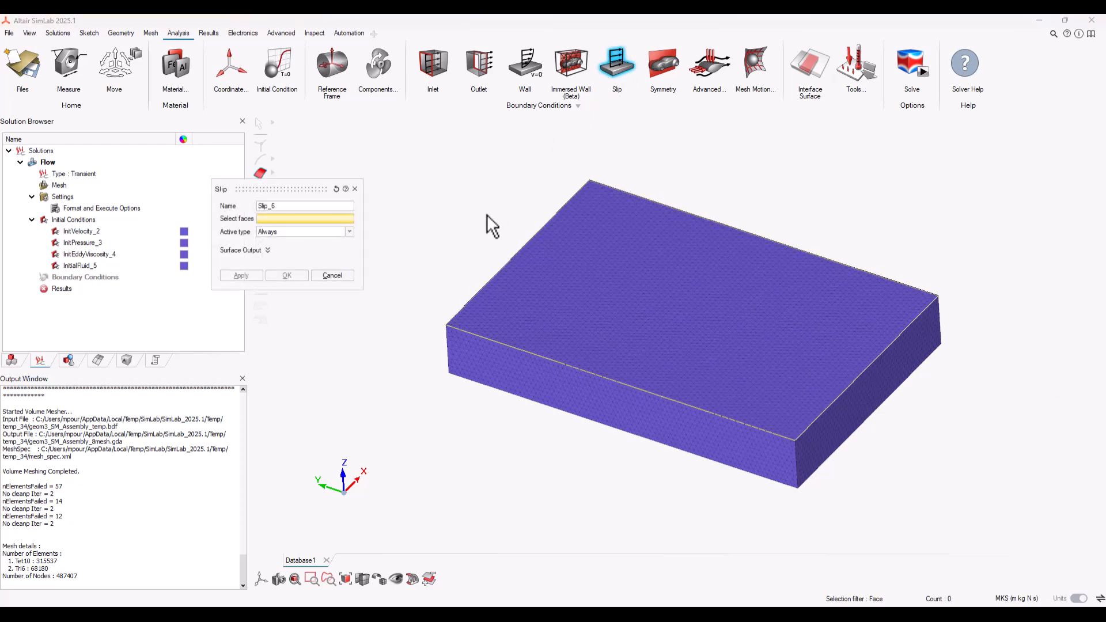
{"action": "left_click", "coordinate": [645, 314]}
{"action": "left_click", "coordinate": [774, 431]}
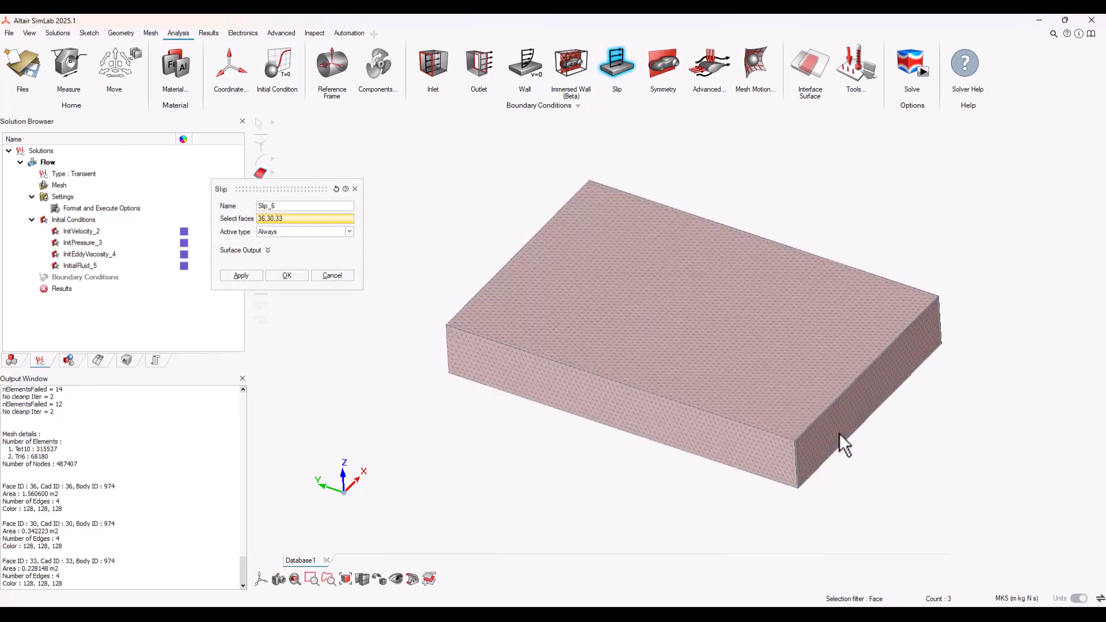
{"action": "middle_click_drag", "start_coordinate": [839, 440], "coordinate": [610, 420]}
{"action": "left_click", "coordinate": [905, 276]}
{"action": "left_click", "coordinate": [905, 275]}
{"action": "left_click", "coordinate": [600, 412]}
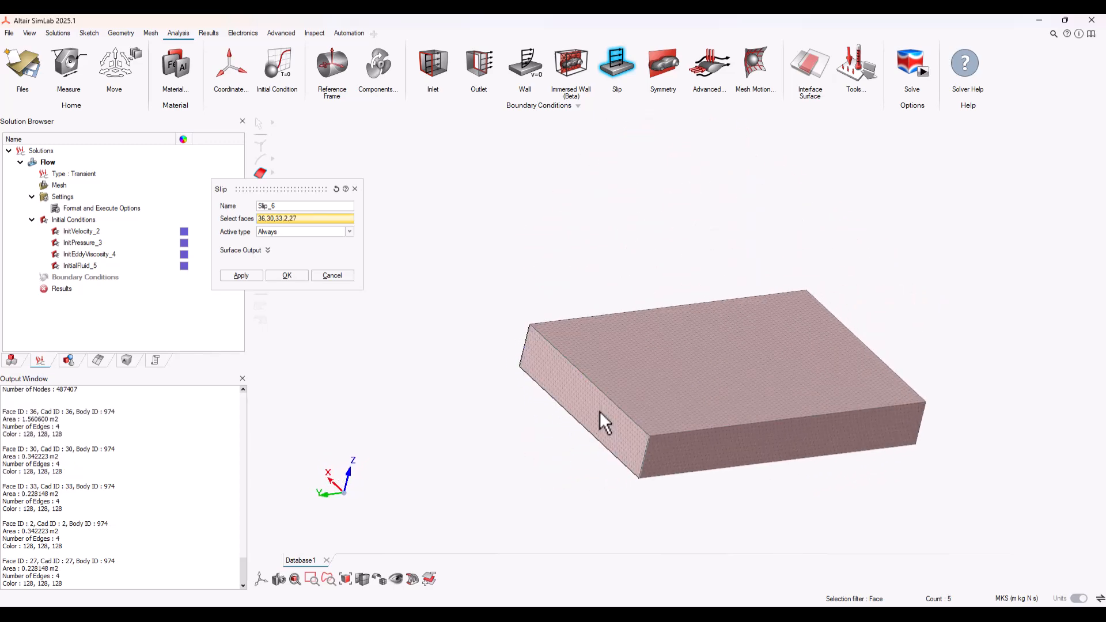
{"action": "left_click", "coordinate": [300, 206]}
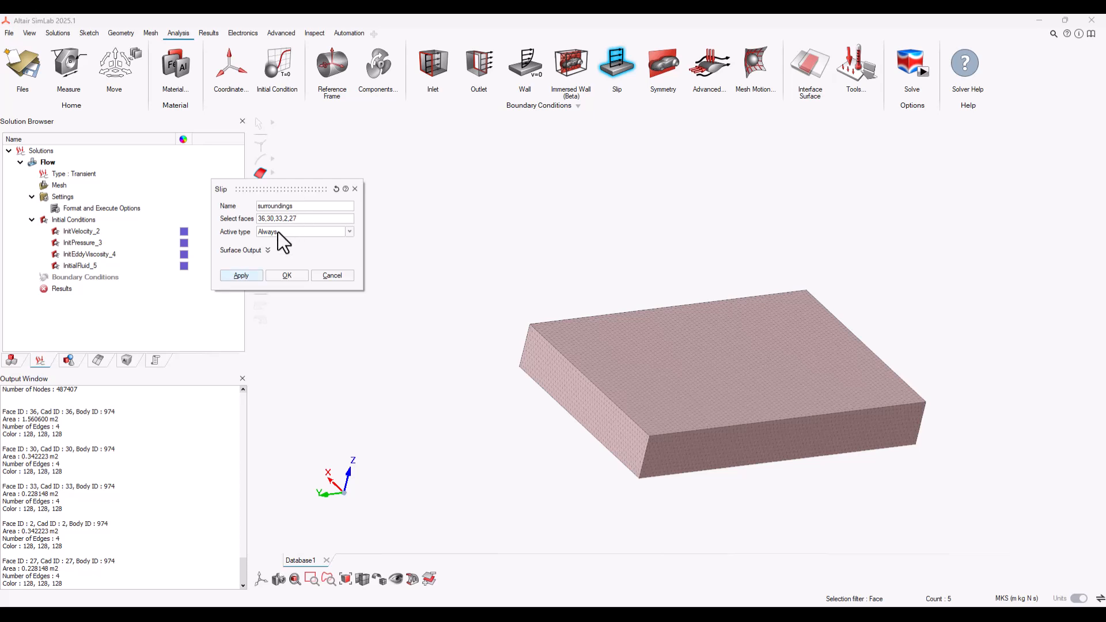
{"action": "left_click", "coordinate": [239, 275]}
Create a wall boundary named ground on the bottom face of the fluid domain
{"action": "middle_click_drag", "start_coordinate": [318, 293], "coordinate": [741, 212]}
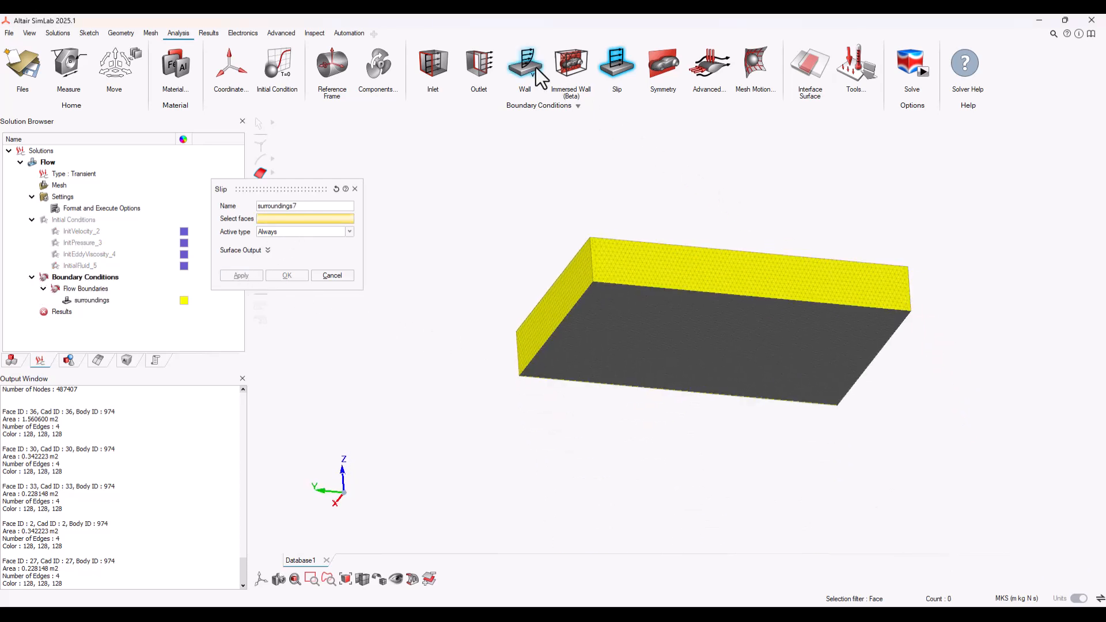
{"action": "left_click", "coordinate": [537, 70]}
{"action": "left_click", "coordinate": [704, 345]}
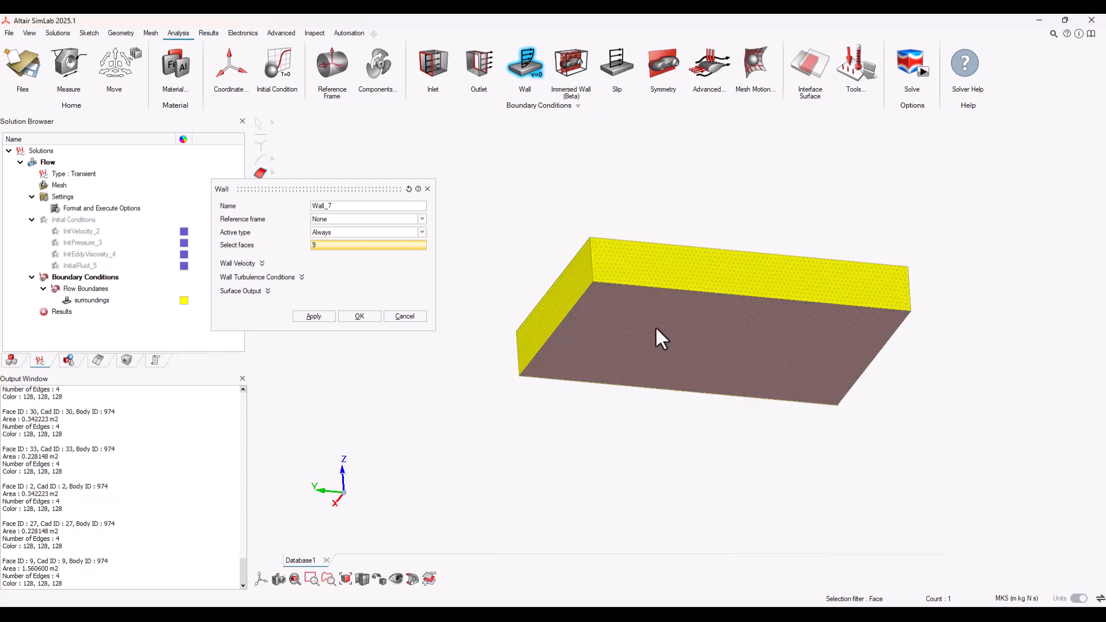
{"action": "left_click", "coordinate": [354, 207]}
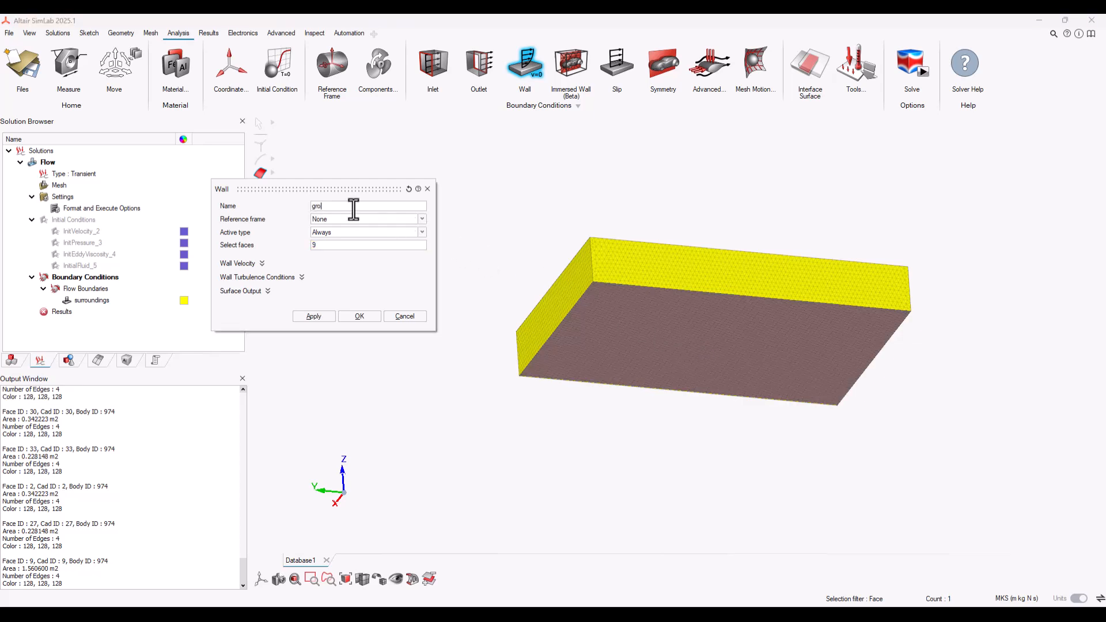
{"action": "left_click", "coordinate": [363, 318]}
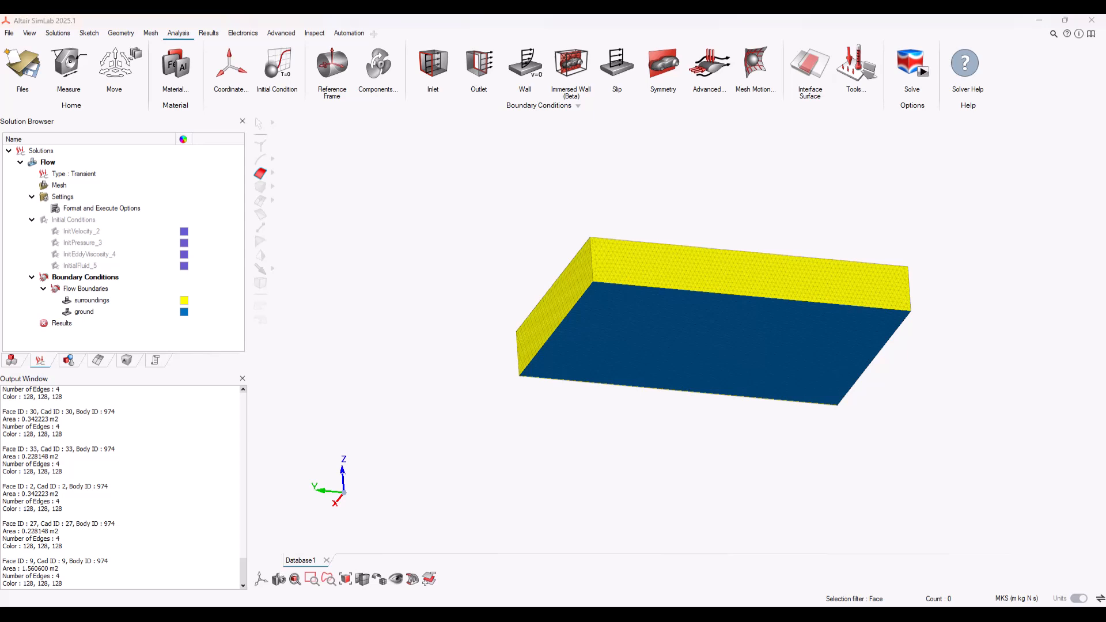
Hide all outer faces of the fluid domain so that only the mower geometry inside is displayed
{"action": "middle_click_drag", "start_coordinate": [679, 323], "coordinate": [558, 457]}
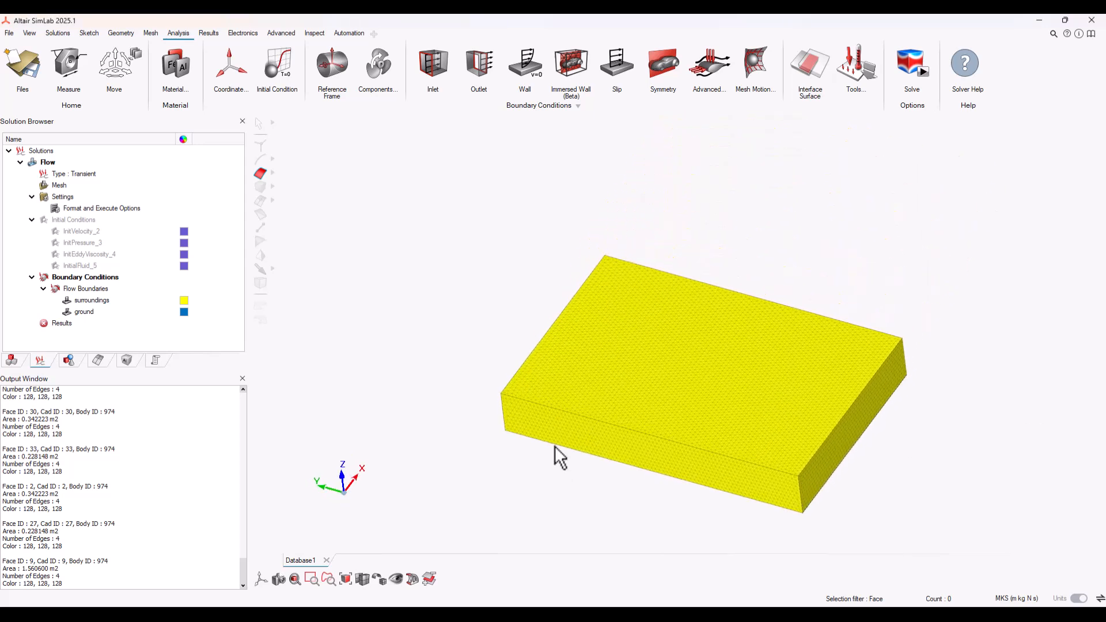
{"action": "left_click", "coordinate": [700, 387]}
{"action": "left_click", "coordinate": [693, 457]}
{"action": "left_click", "coordinate": [723, 459]}
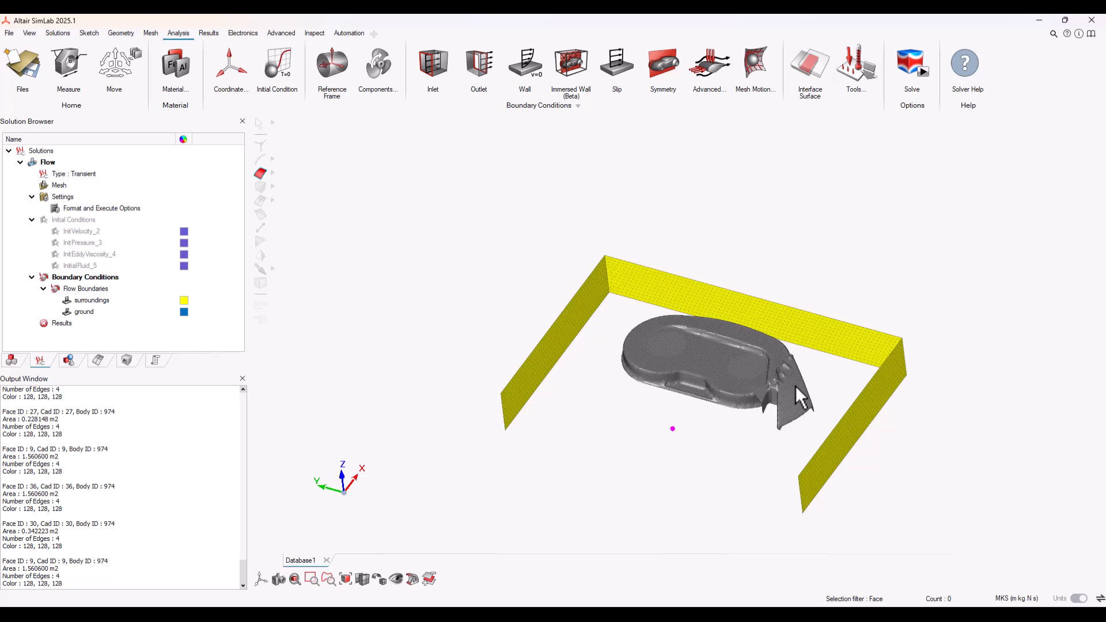
{"action": "left_click", "coordinate": [874, 318]}
{"action": "left_click", "coordinate": [590, 341]}
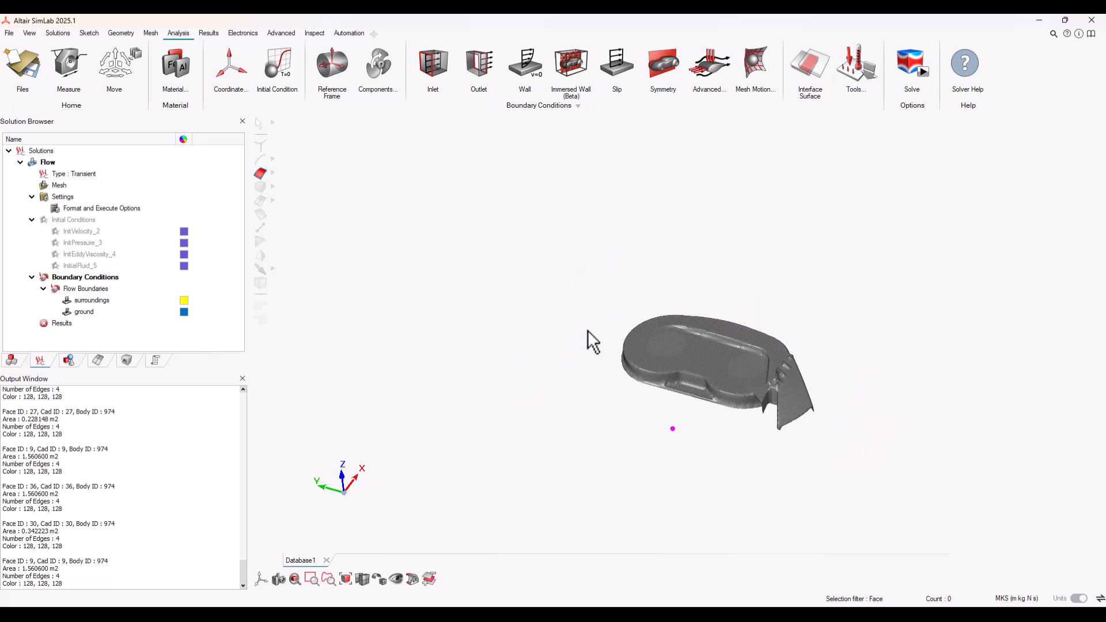
Create a wall boundary named mower on the mower deck face
{"action": "left_click", "coordinate": [525, 66]}
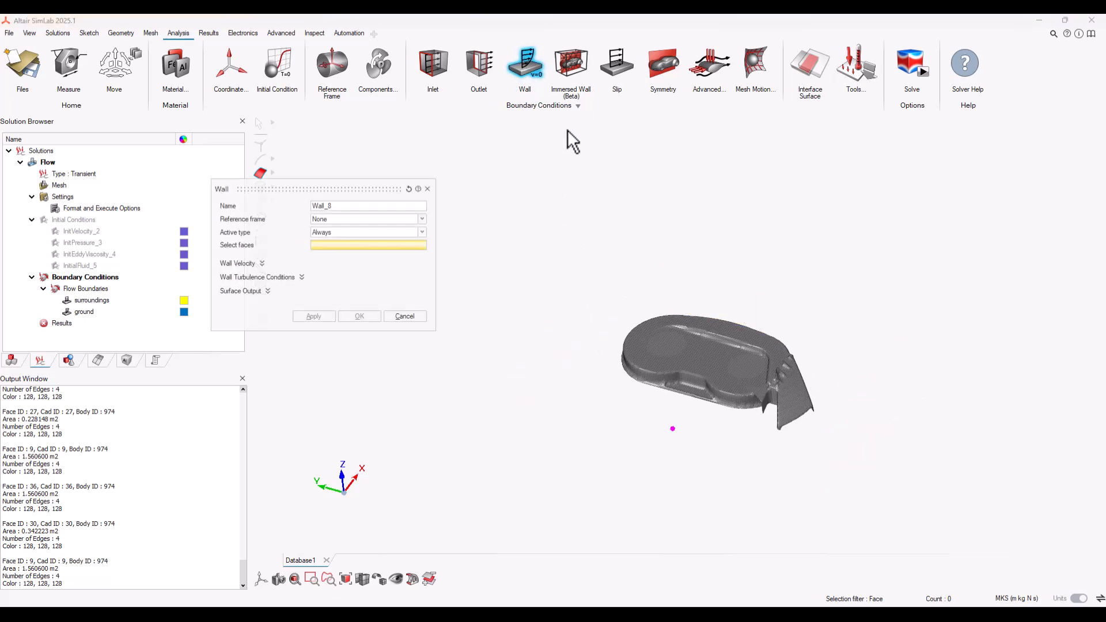
{"action": "left_click", "coordinate": [734, 372]}
{"action": "double_click", "coordinate": [355, 206]}
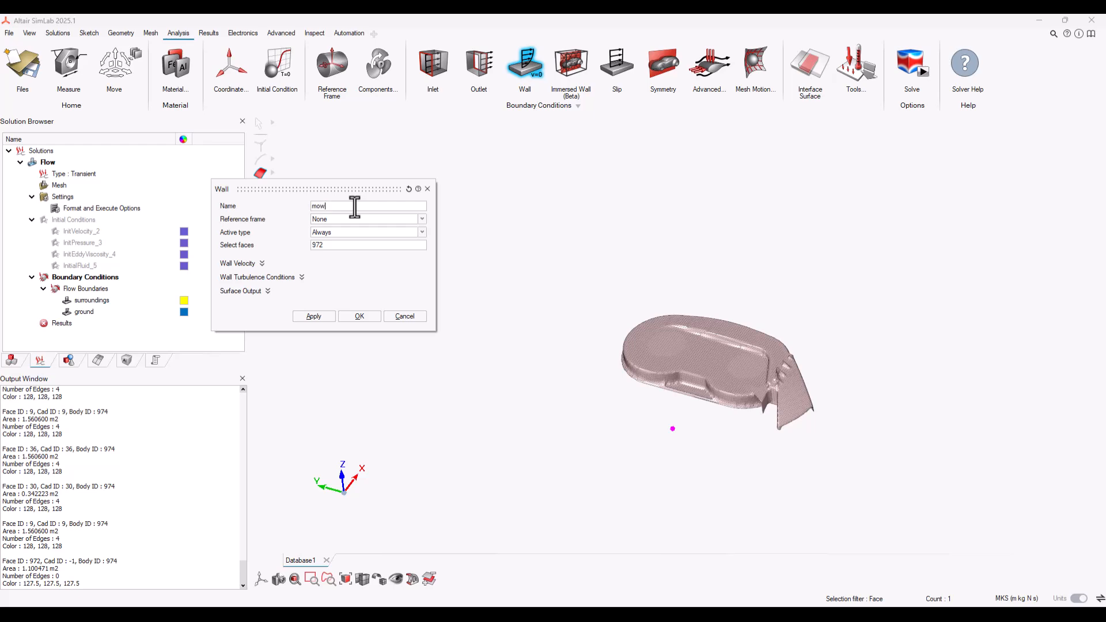
{"action": "left_click", "coordinate": [361, 318]}
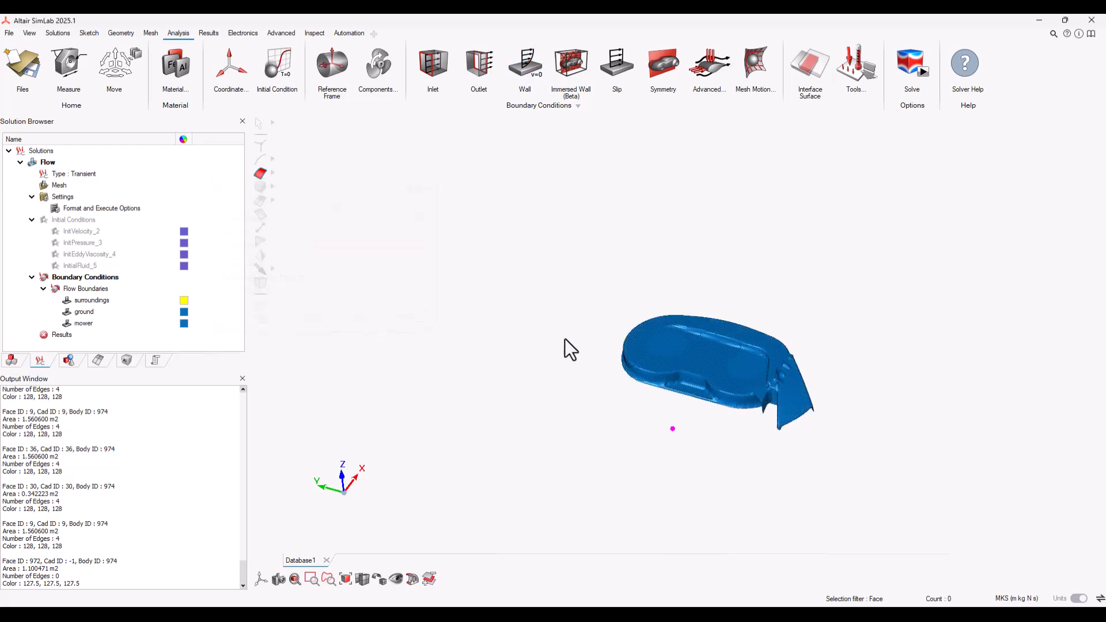
Hide the mower deck face and the faces of both cylinders, leaving only the two blades displayed
{"action": "left_click", "coordinate": [718, 351]}
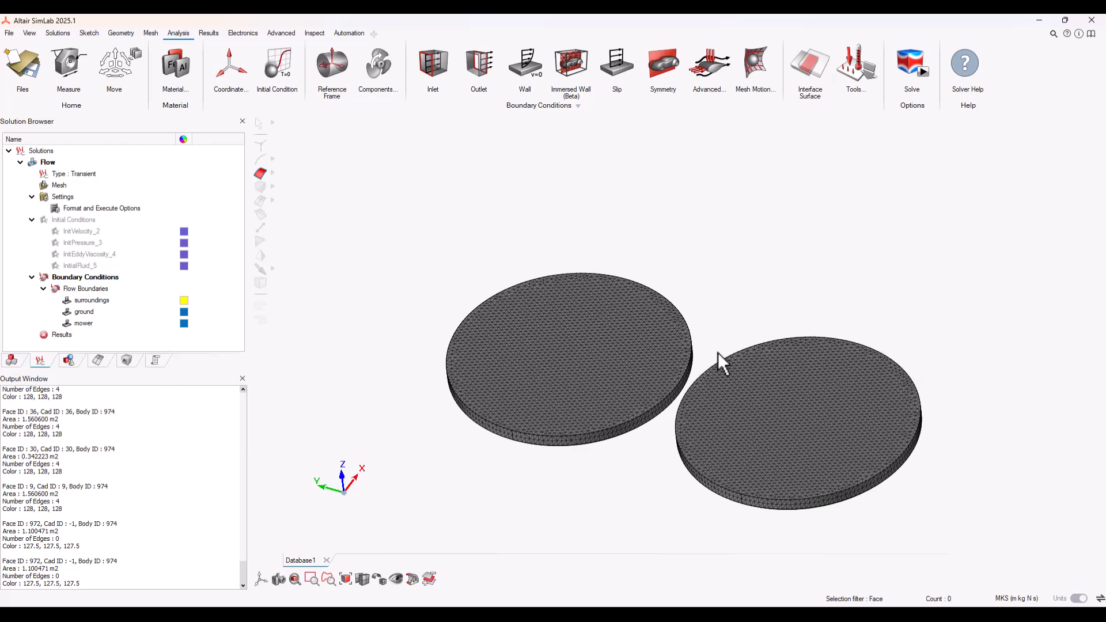
{"action": "mouse_move", "coordinate": [718, 351]}
{"action": "middle_mouse_down"}
{"action": "mouse_move", "coordinate": [727, 375]}
{"action": "mouse_move", "coordinate": [616, 302]}
{"action": "middle_mouse_up"}
{"action": "left_click_drag", "start_coordinate": [444, 185], "coordinate": [872, 290]}
{"action": "key", "text": "h"}
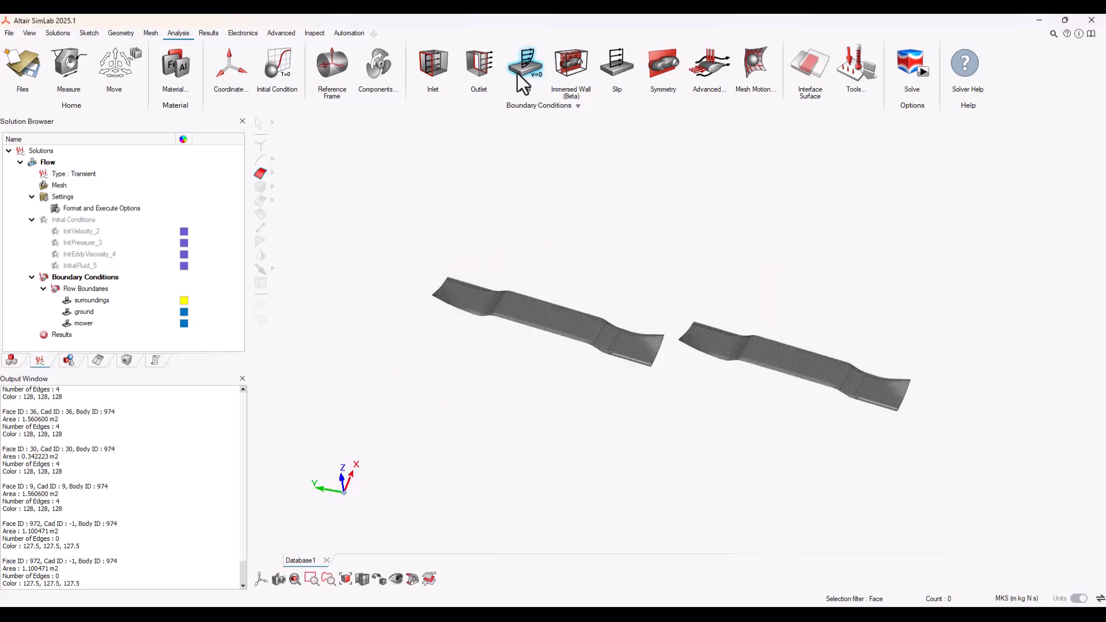
Create a wall boundary named left_balde on all faces of the left blade
{"action": "left_click", "coordinate": [525, 69]}
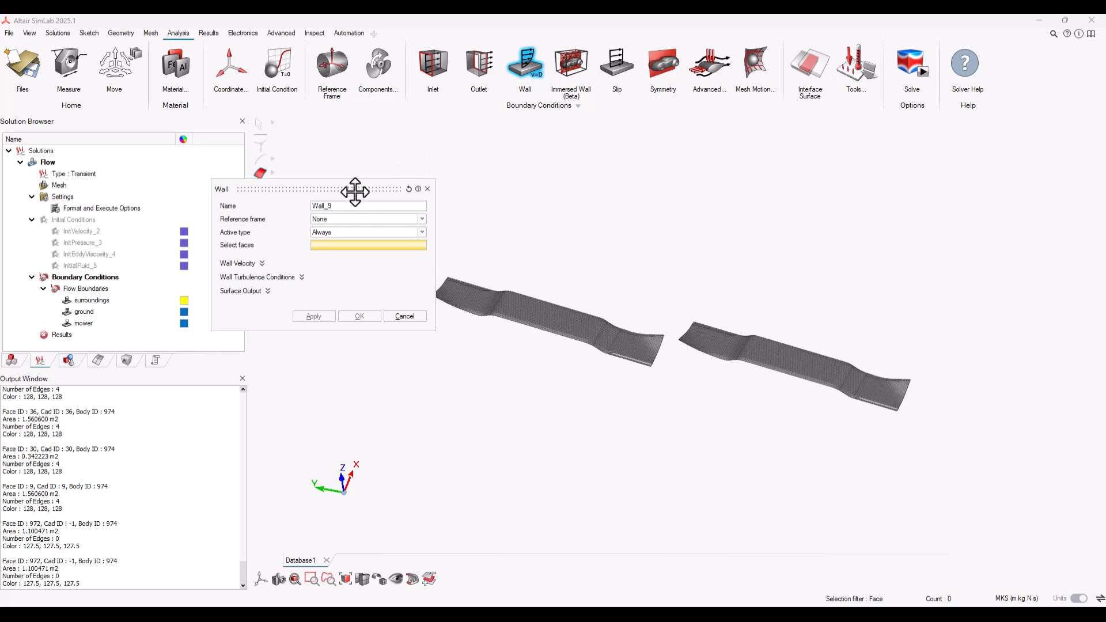
{"action": "left_click_drag", "start_coordinate": [355, 191], "coordinate": [276, 191]}
{"action": "left_click_drag", "start_coordinate": [419, 247], "coordinate": [671, 421]}
{"action": "left_click", "coordinate": [276, 206]}
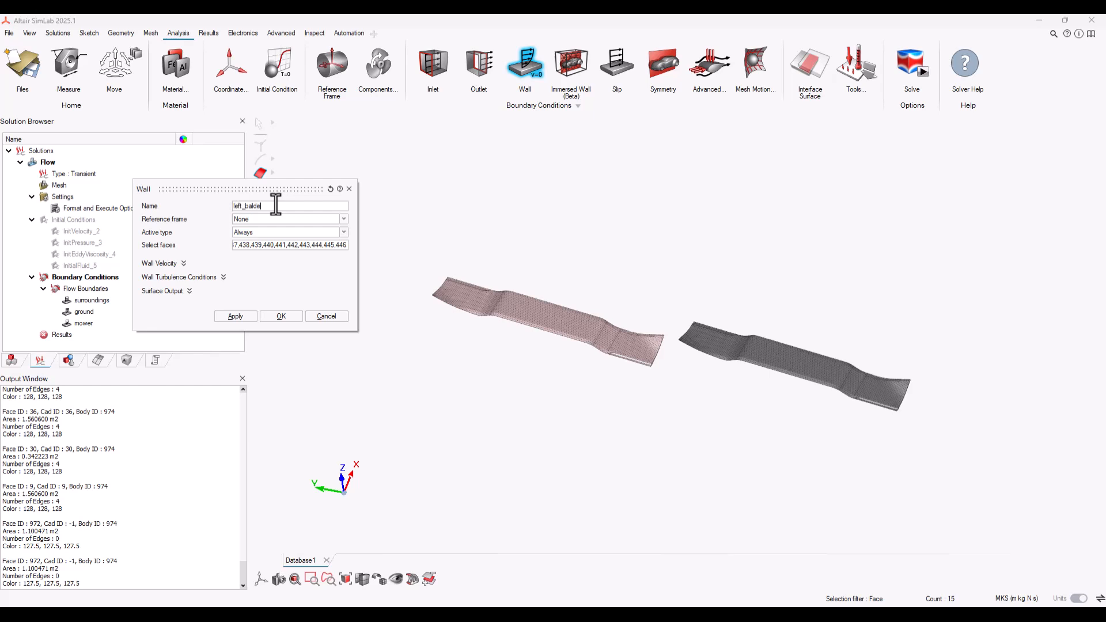
{"action": "left_click", "coordinate": [283, 316]}
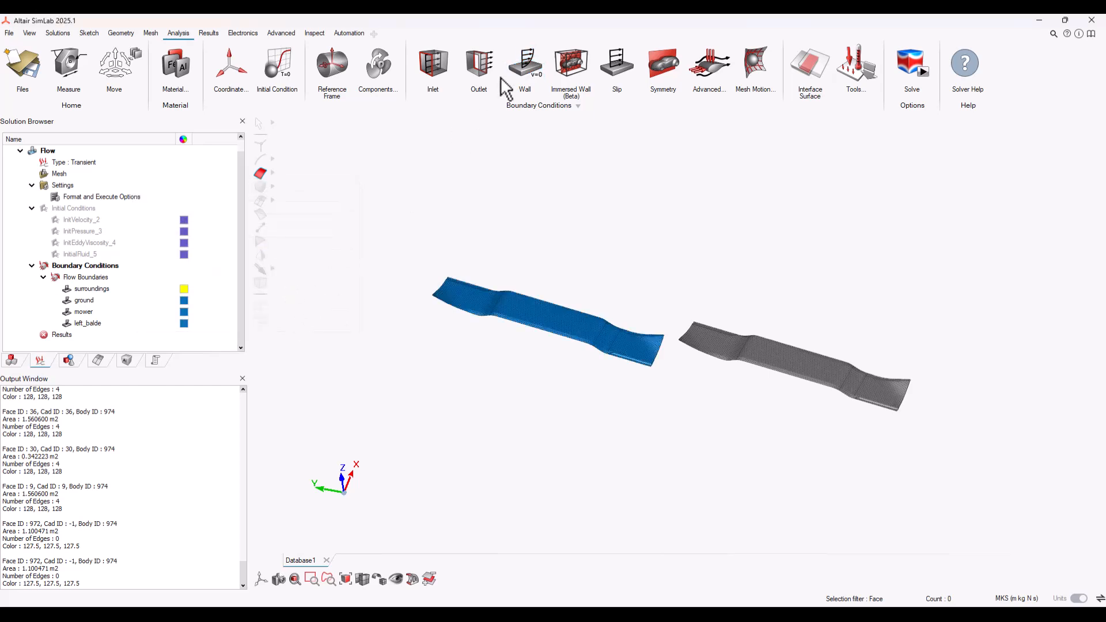
Create a wall boundary named right_blade on all faces of the right blade
{"action": "left_click", "coordinate": [524, 70]}
{"action": "left_click_drag", "start_coordinate": [675, 306], "coordinate": [959, 446]}
{"action": "left_click", "coordinate": [268, 206]}
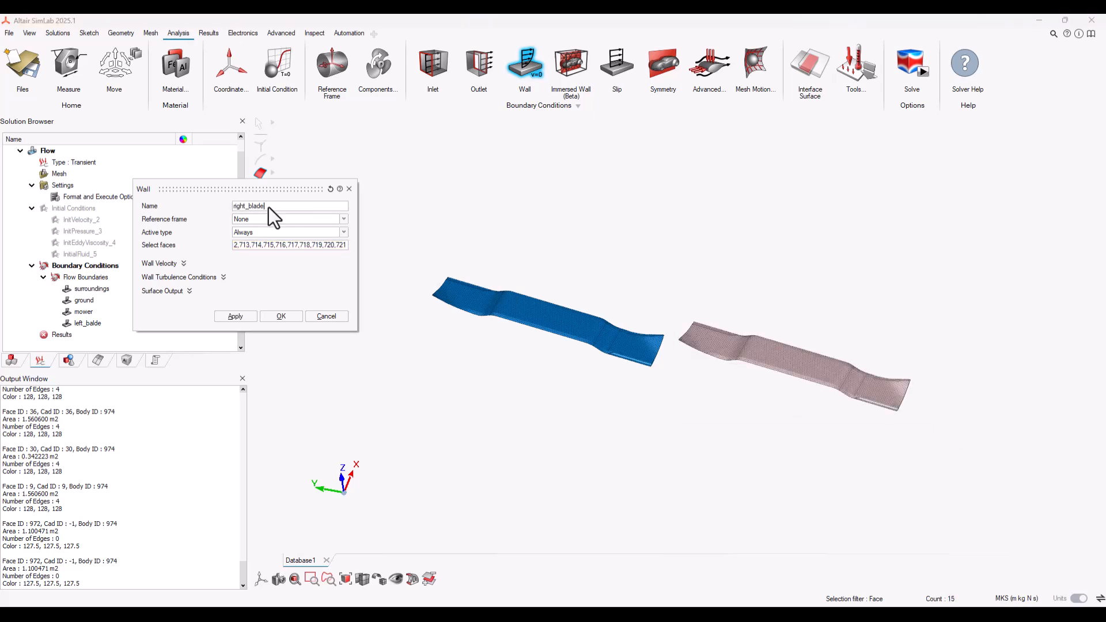
{"action": "left_click", "coordinate": [280, 316]}
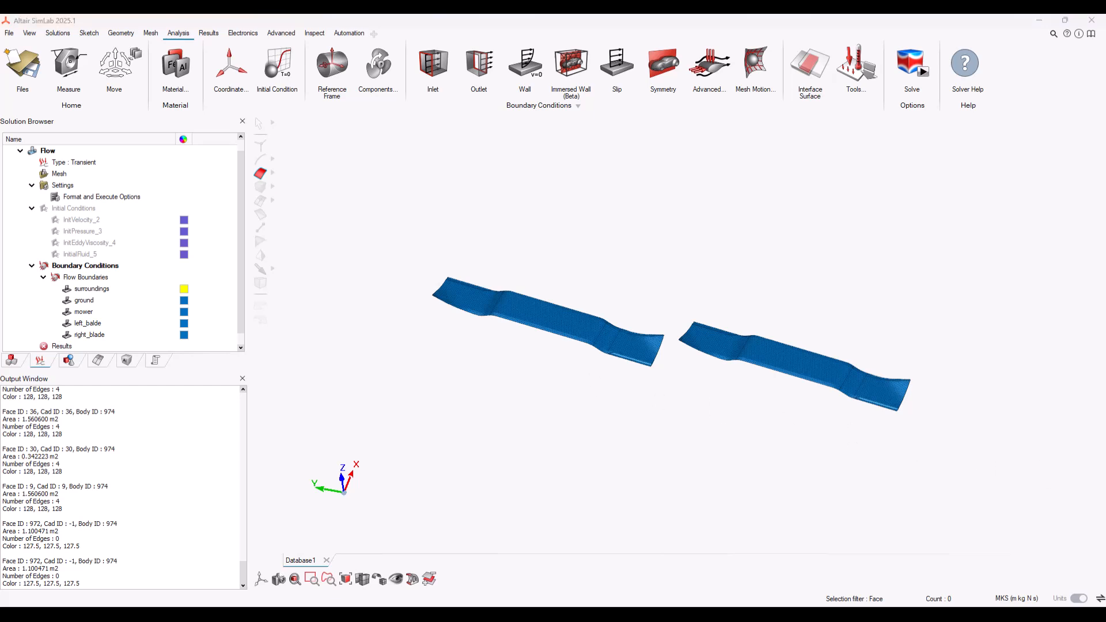
Display only the cyl_left and cyl_right bodies of geom3_SM_Assembly.gda
{"action": "left_click", "coordinate": [12, 361]}
{"action": "left_click", "coordinate": [57, 186]}
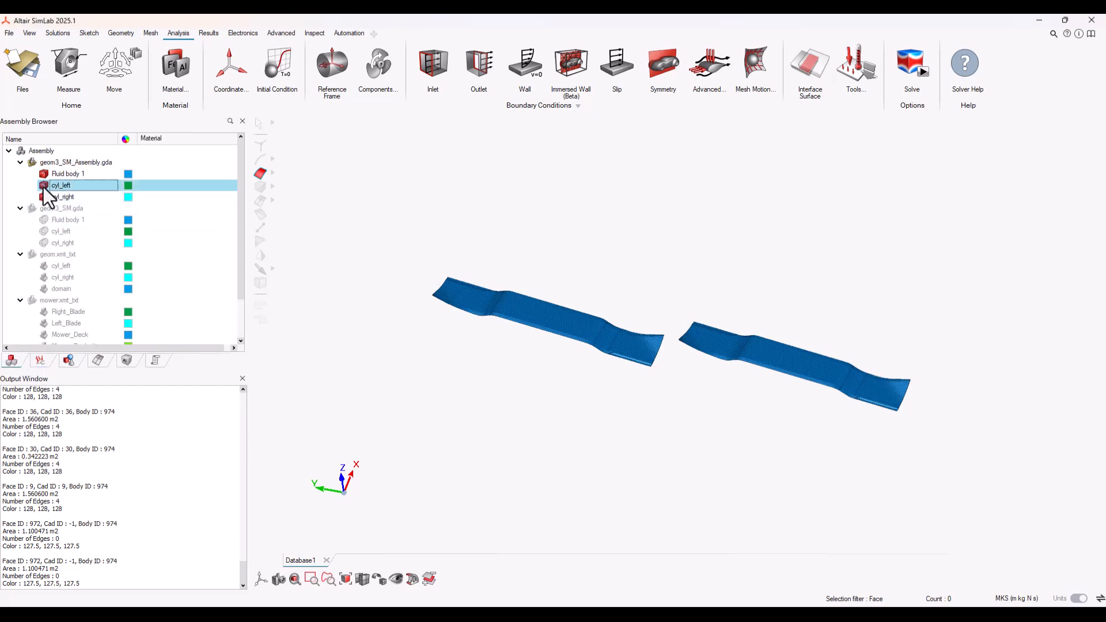
{"action": "left_click", "coordinate": [44, 197]}
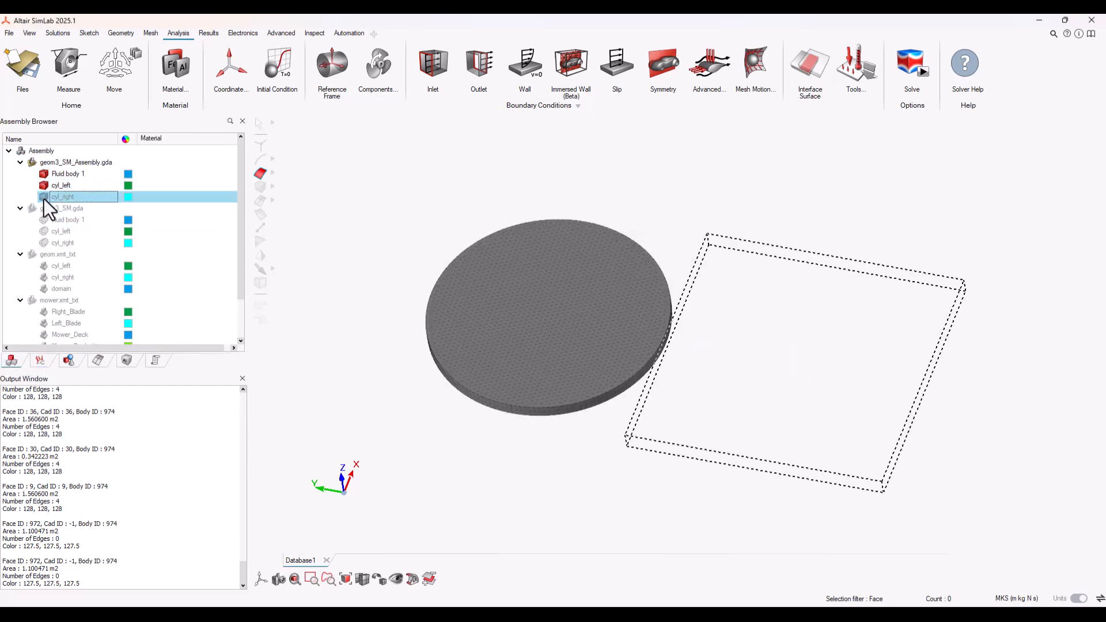
{"action": "left_click", "coordinate": [46, 361]}
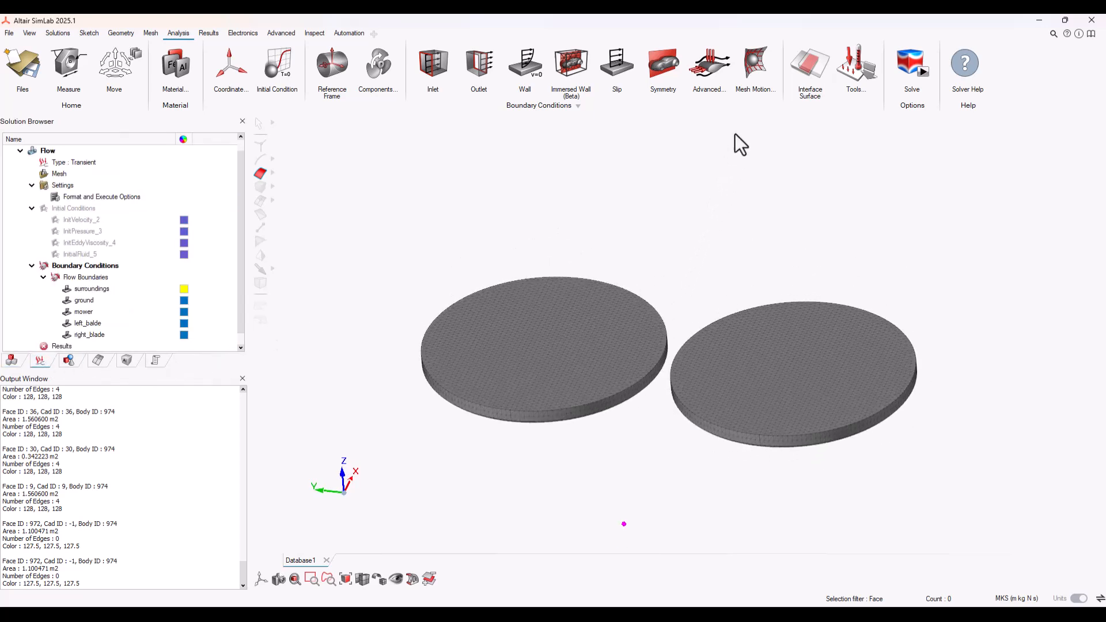
Create a rotational mesh motion on the cyl_left body about its cylindrical face axis with a speed of 314 rad/s
{"action": "left_click", "coordinate": [758, 68]}
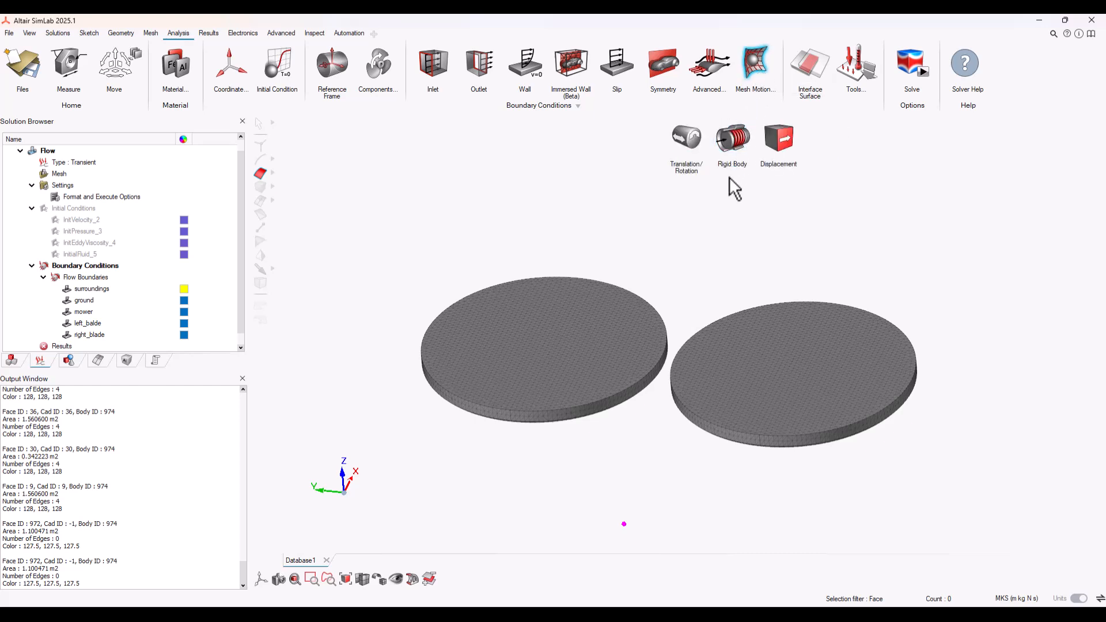
{"action": "left_click", "coordinate": [686, 141]}
{"action": "left_click", "coordinate": [588, 309]}
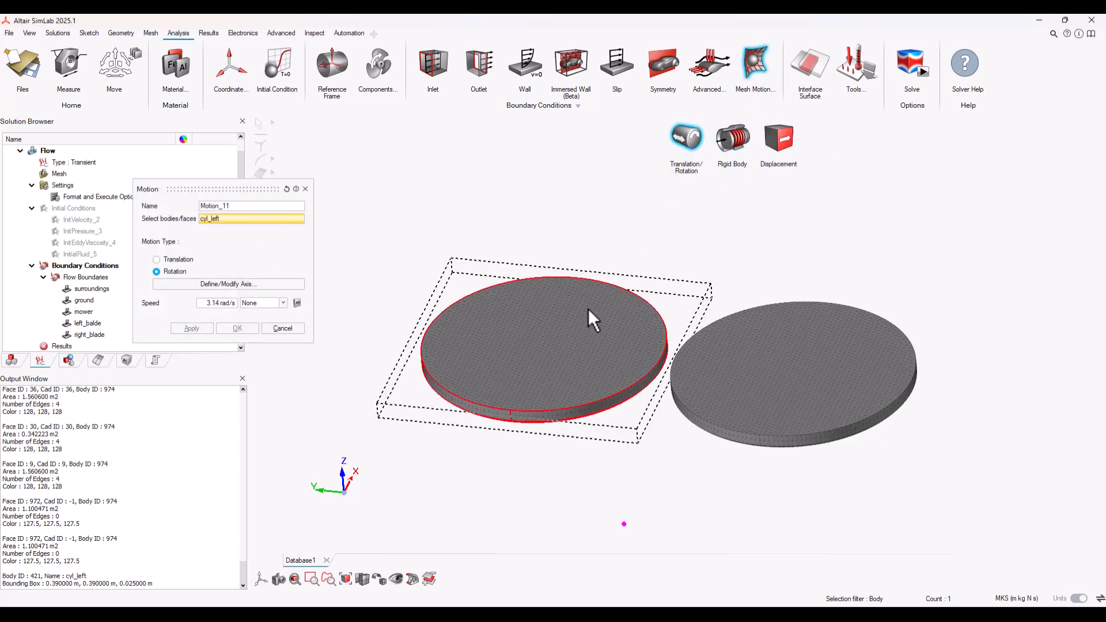
{"action": "left_click", "coordinate": [240, 283]}
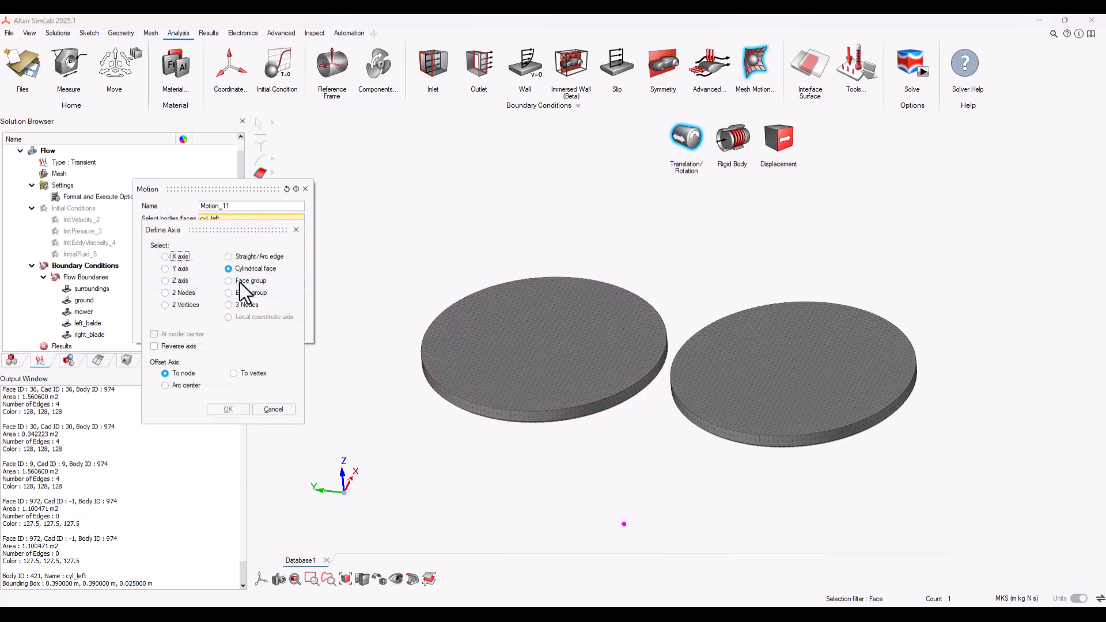
{"action": "left_click", "coordinate": [508, 408]}
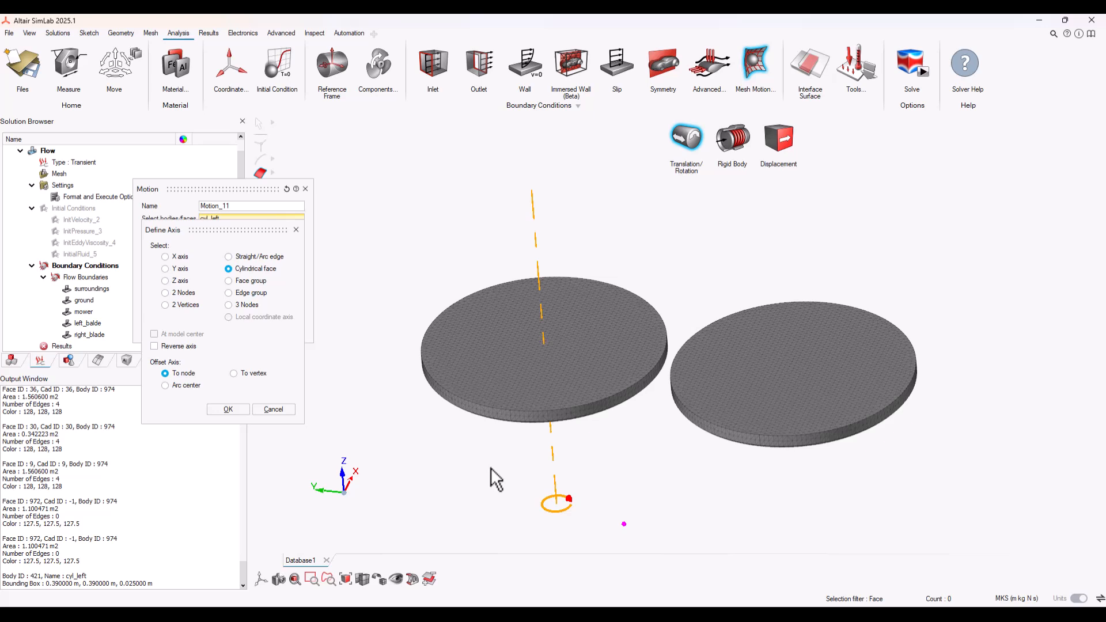
{"action": "left_click", "coordinate": [228, 408]}
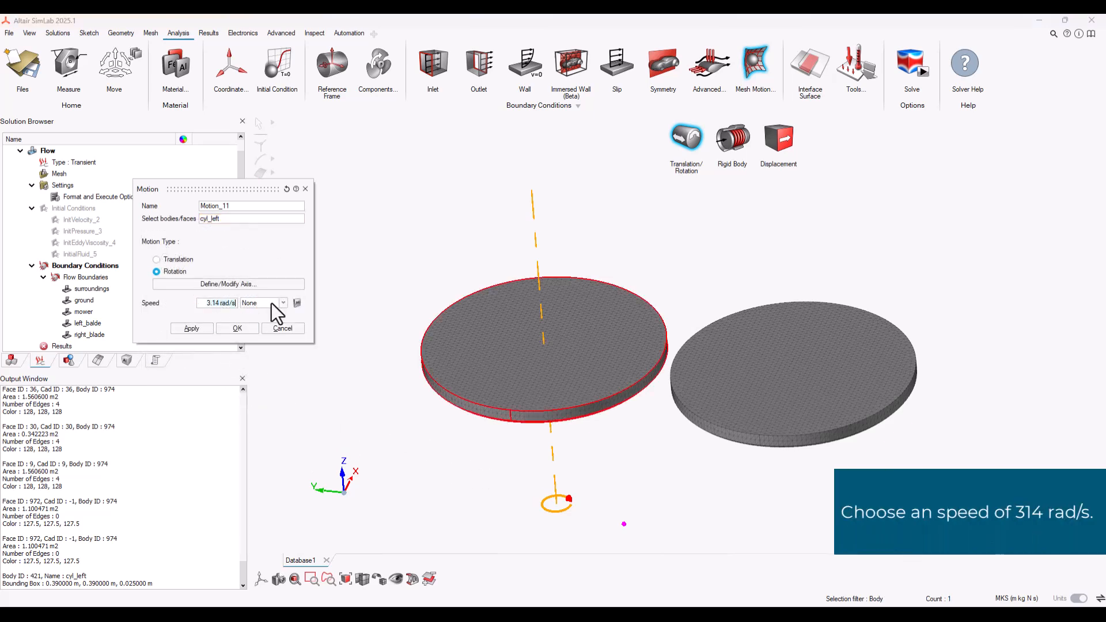
{"action": "type", "text": "314"}
{"action": "key", "text": "Tab"}
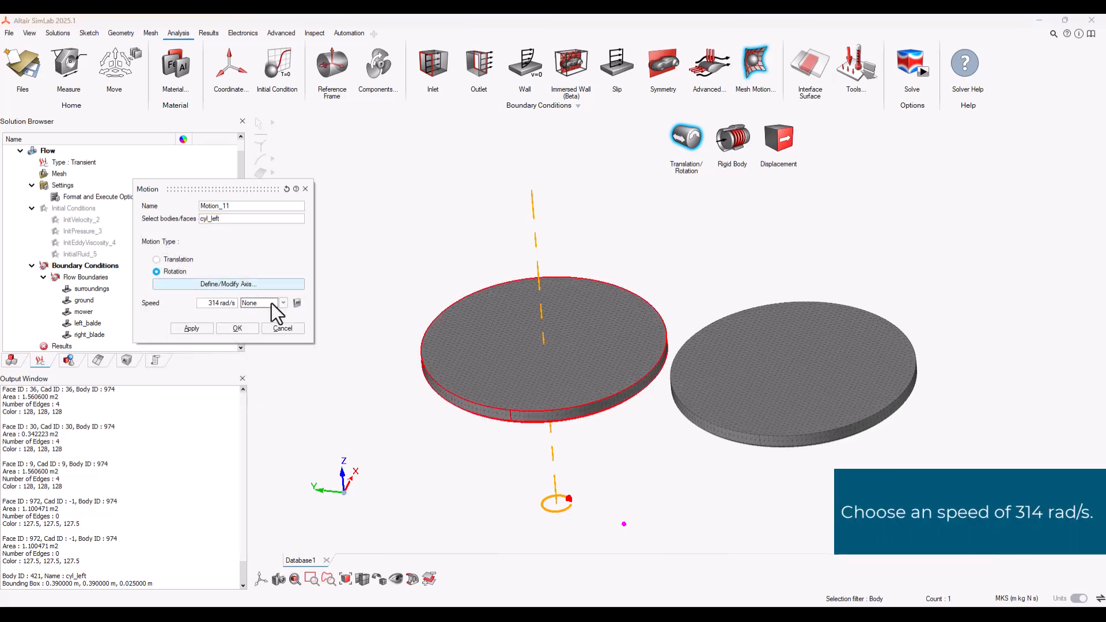
{"action": "left_click", "coordinate": [192, 329]}
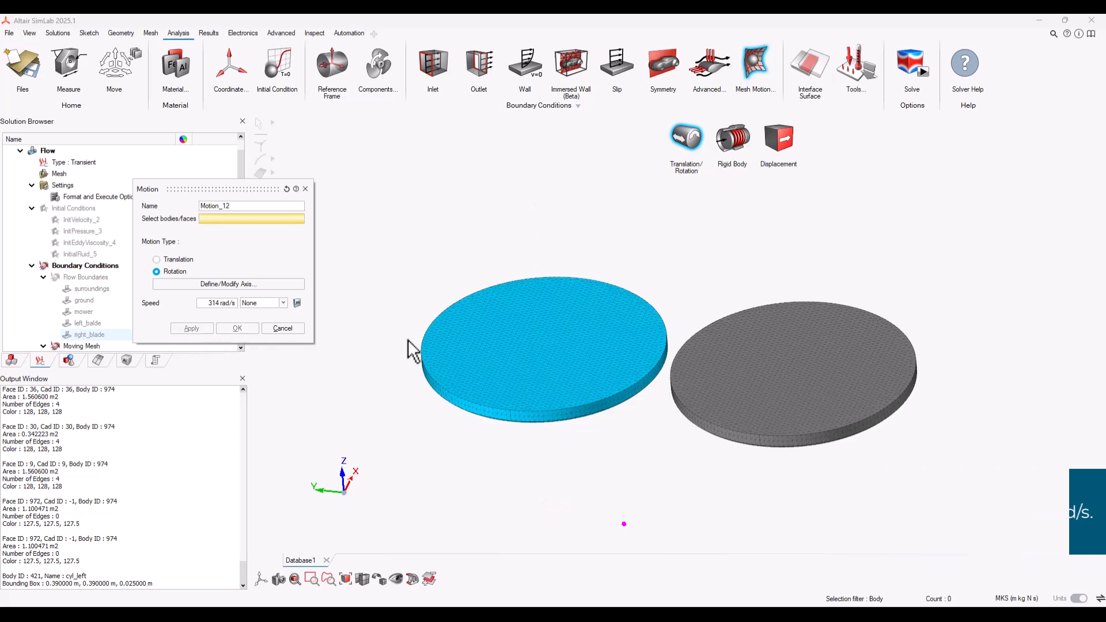
Create a rotational mesh motion on the cyl_right body about its cylindrical face axis at 314 rad/s
{"action": "left_click", "coordinate": [730, 361]}
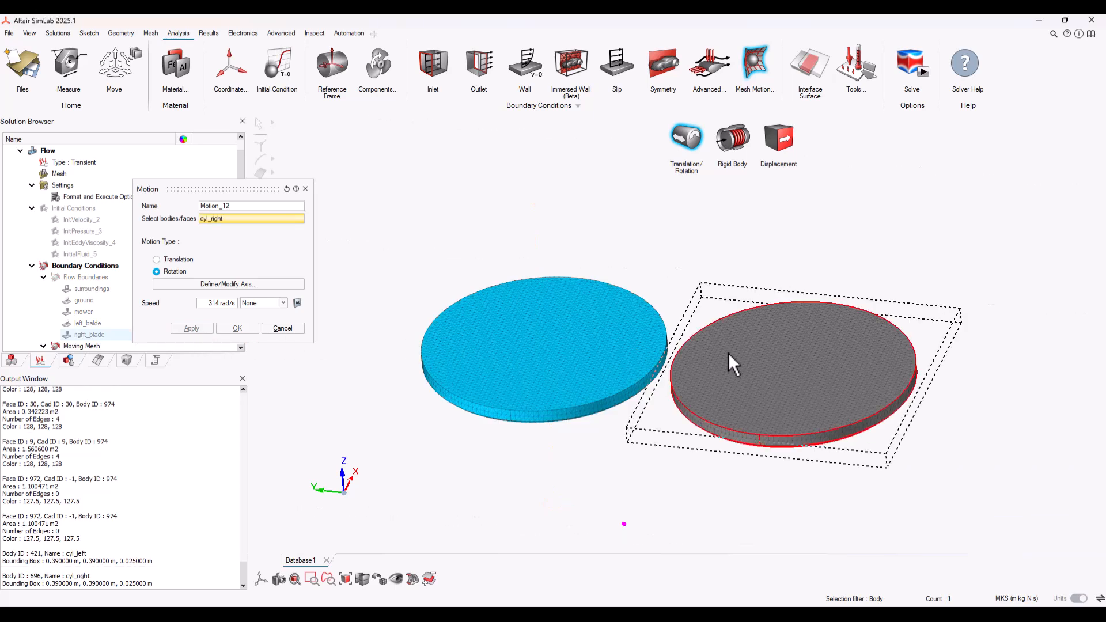
{"action": "left_click", "coordinate": [261, 288]}
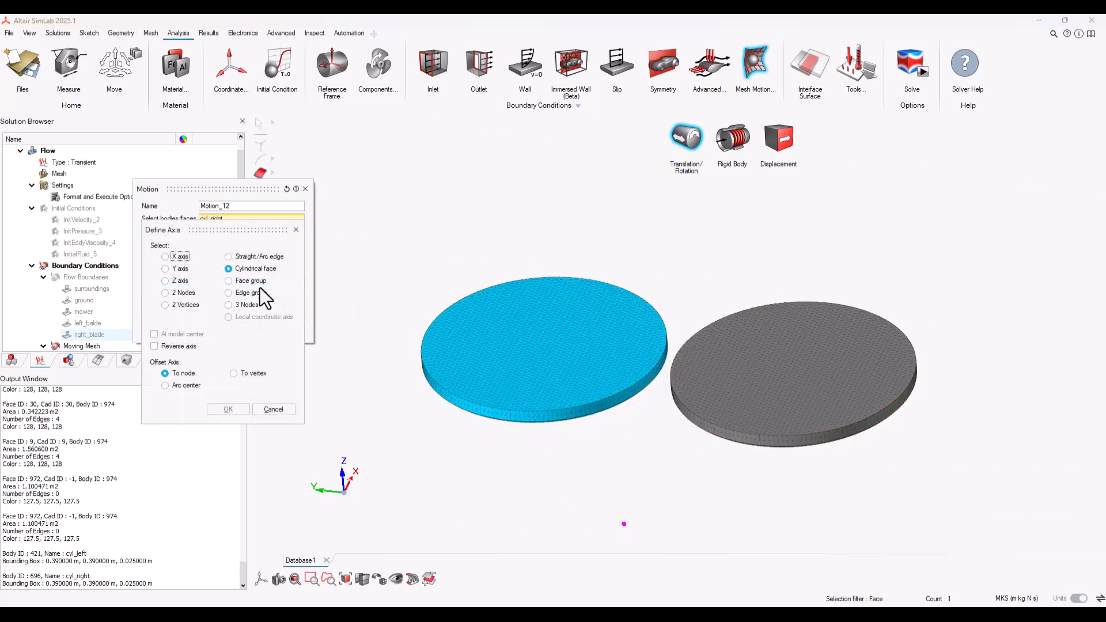
{"action": "left_click", "coordinate": [790, 445]}
{"action": "left_click", "coordinate": [234, 408]}
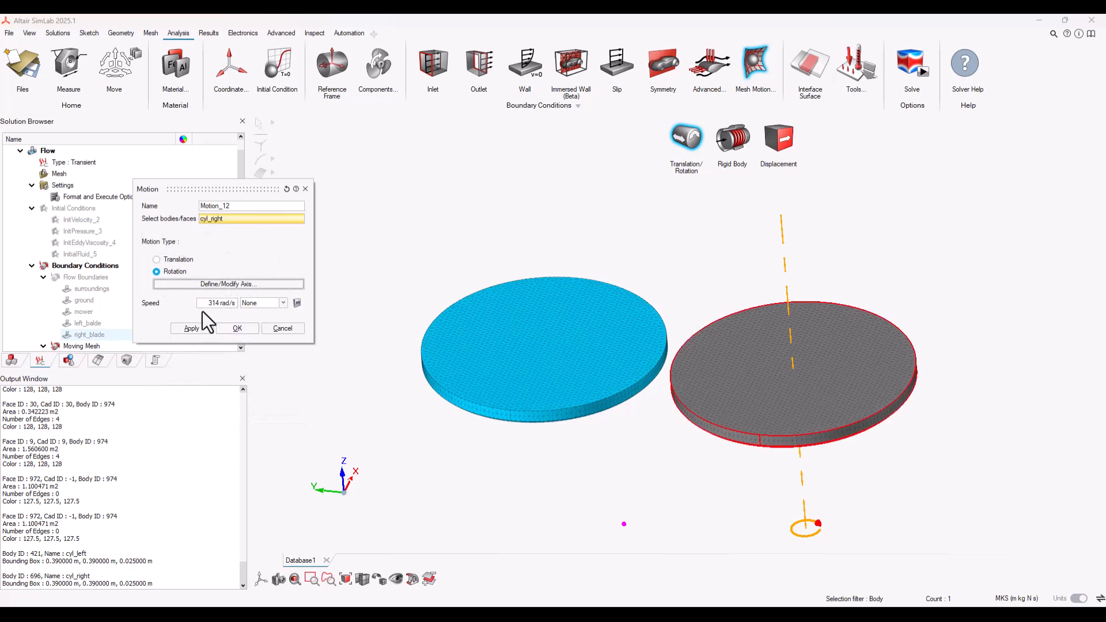
{"action": "left_click", "coordinate": [246, 329]}
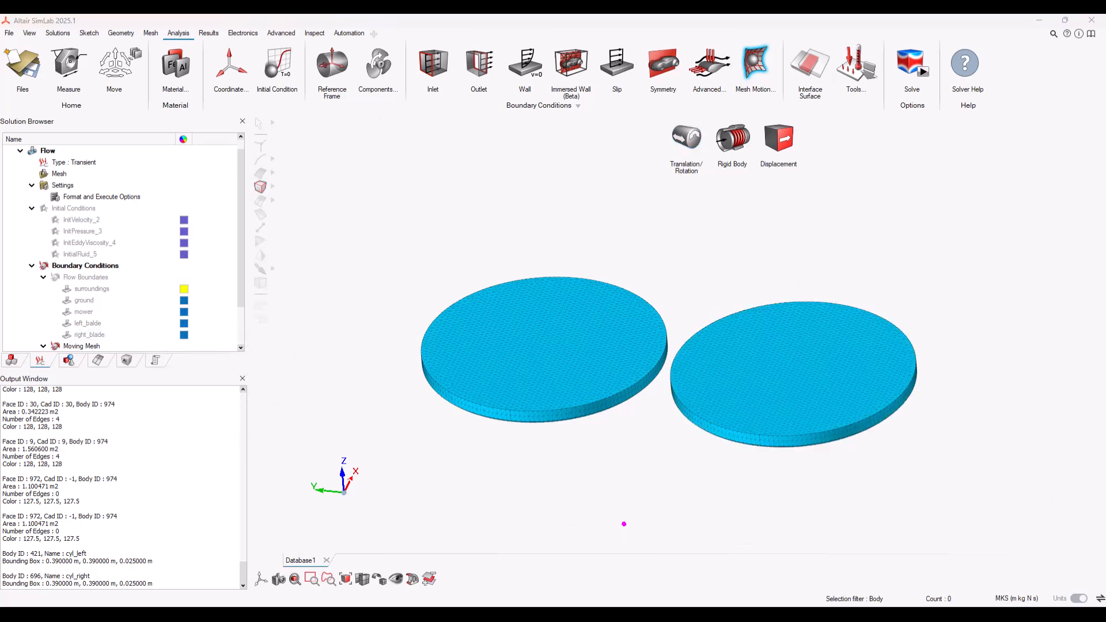
{"action": "scroll", "coordinate": [145, 302], "scroll_direction": "down", "scroll_amount": 2}
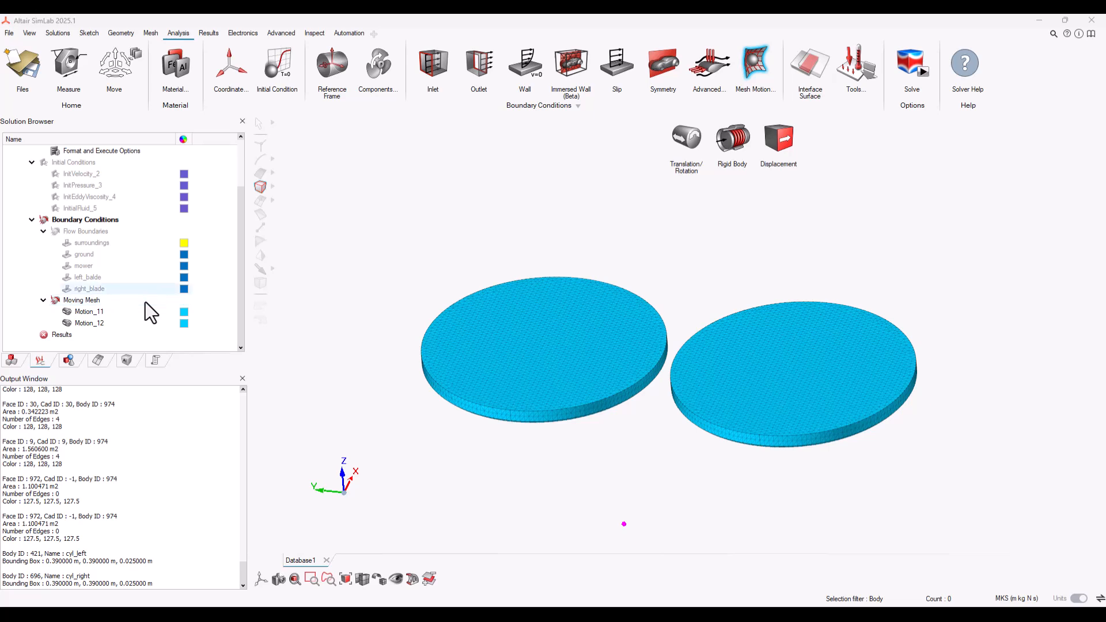
Create a coupled solution named CoupledSolution with Flow + EDEM (External) physics, using Flow as solution 1
{"action": "left_click", "coordinate": [57, 34]}
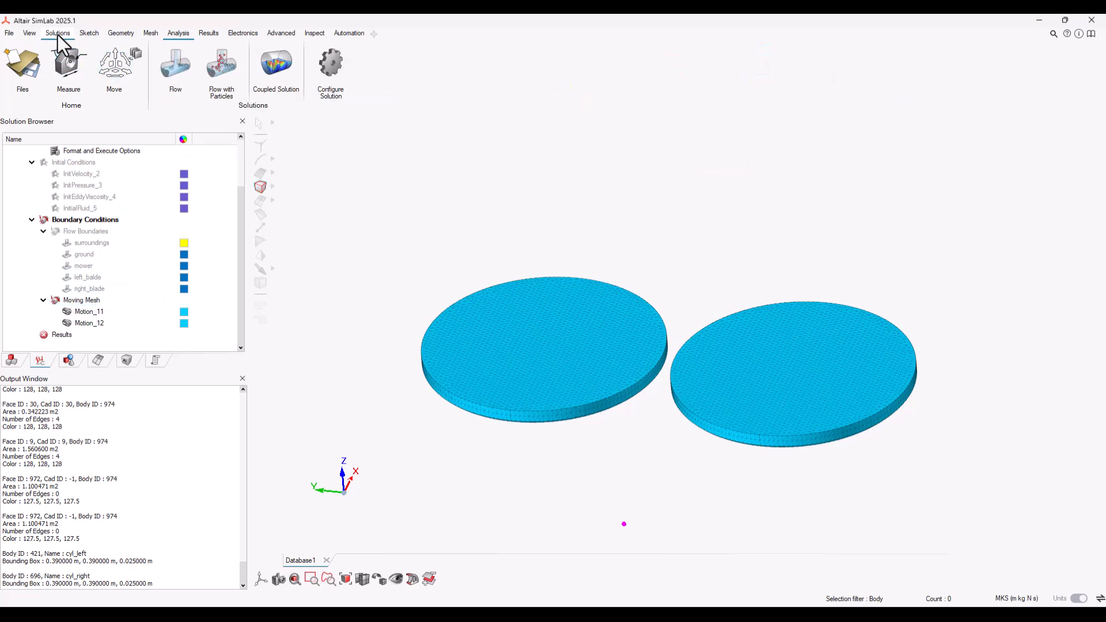
{"action": "left_click", "coordinate": [280, 70]}
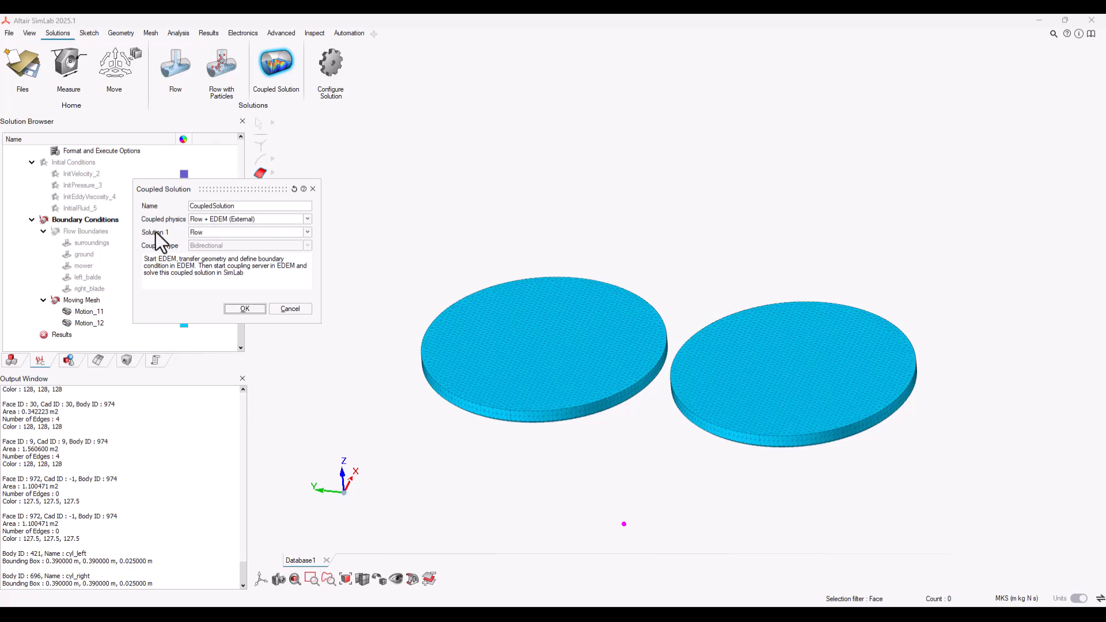
{"action": "left_click", "coordinate": [221, 234]}
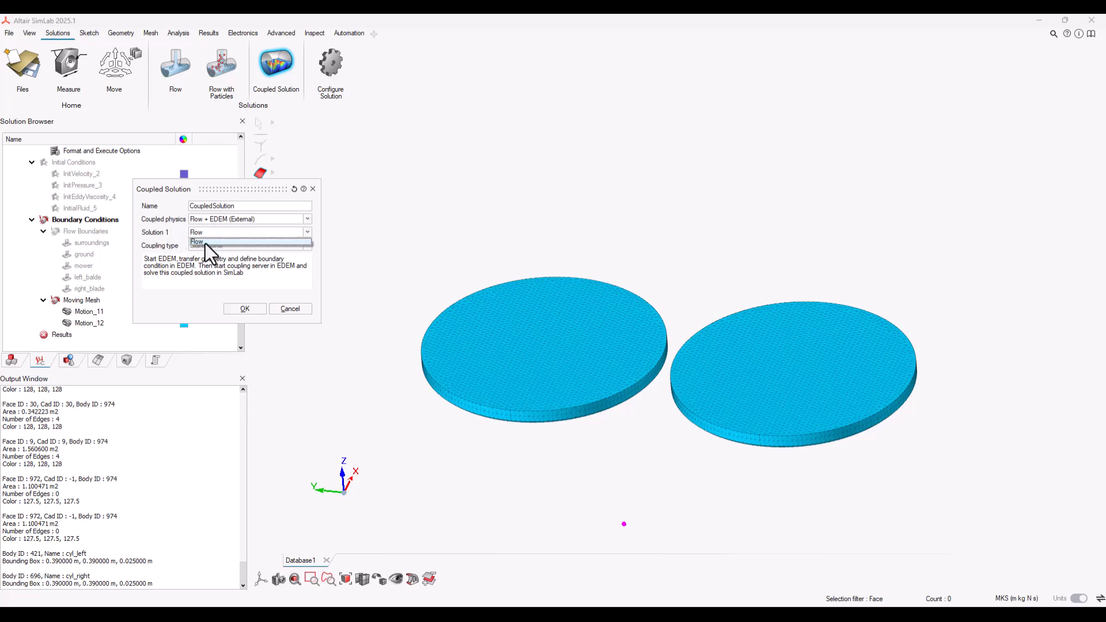
{"action": "left_click", "coordinate": [205, 243]}
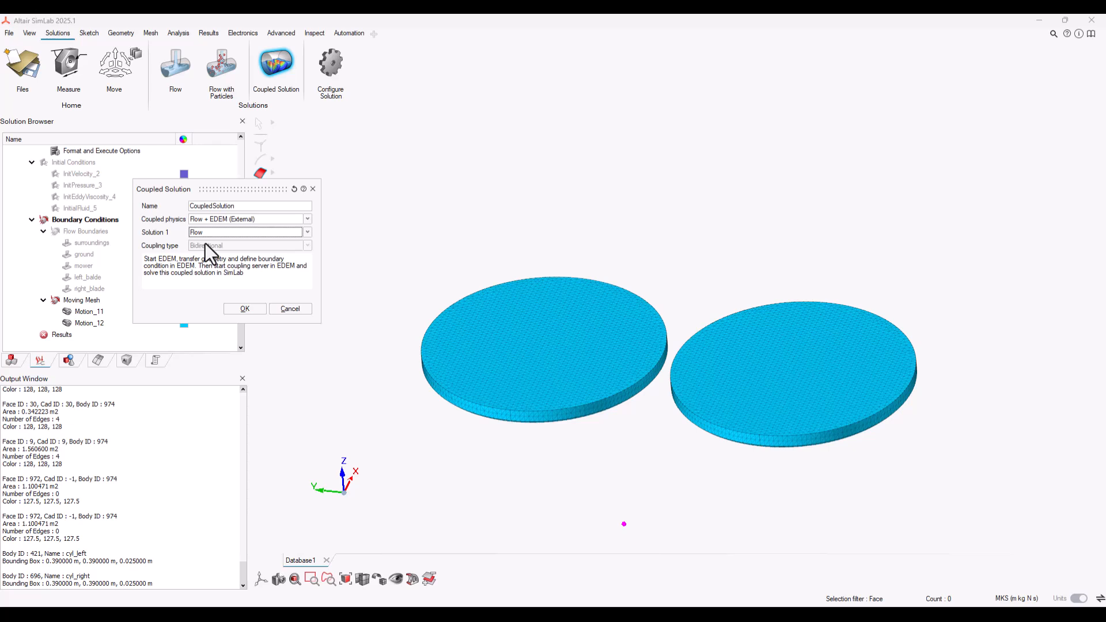
{"action": "left_click", "coordinate": [245, 309]}
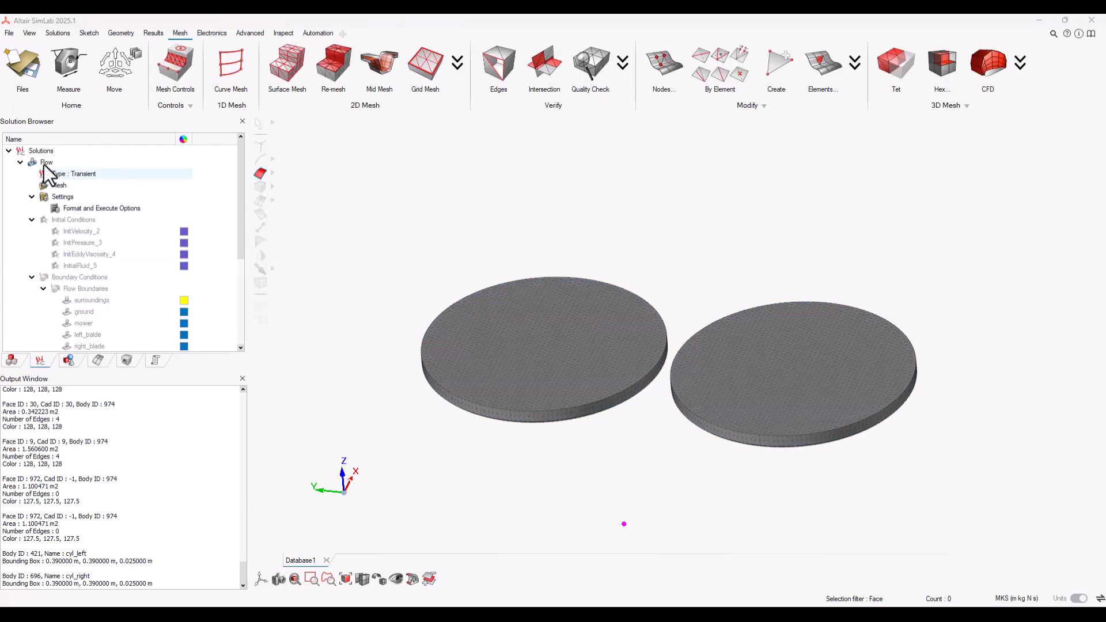
Make the Flow solution current and start a new multiphase Eulerian material named air-grass
{"action": "right_click", "coordinate": [45, 164]}
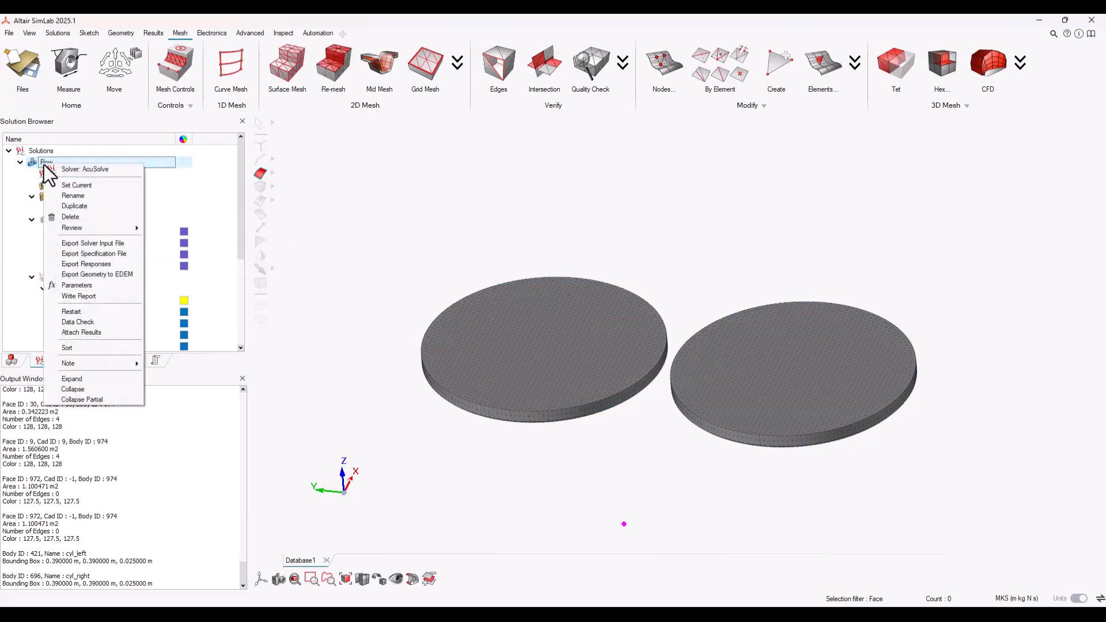
{"action": "left_click", "coordinate": [97, 184]}
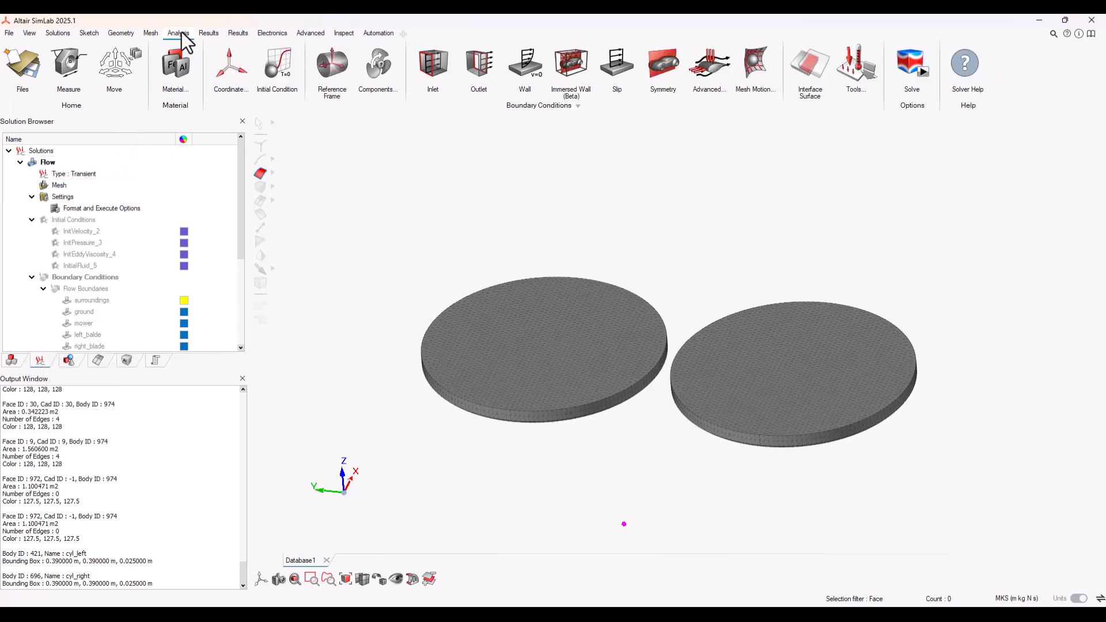
{"action": "left_click", "coordinate": [173, 64]}
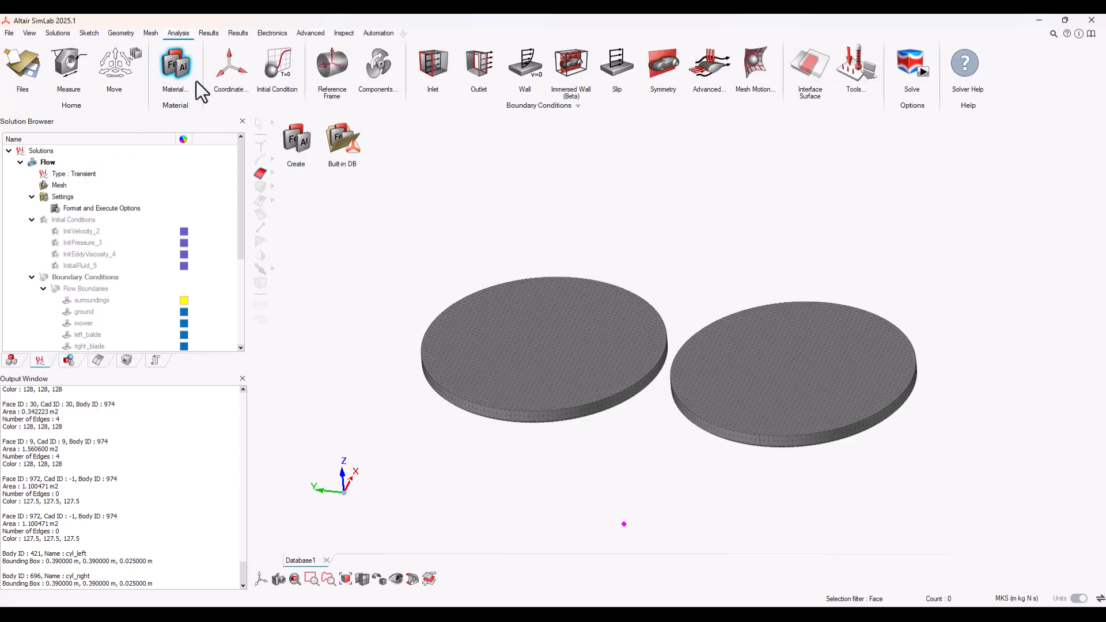
{"action": "left_click", "coordinate": [297, 140]}
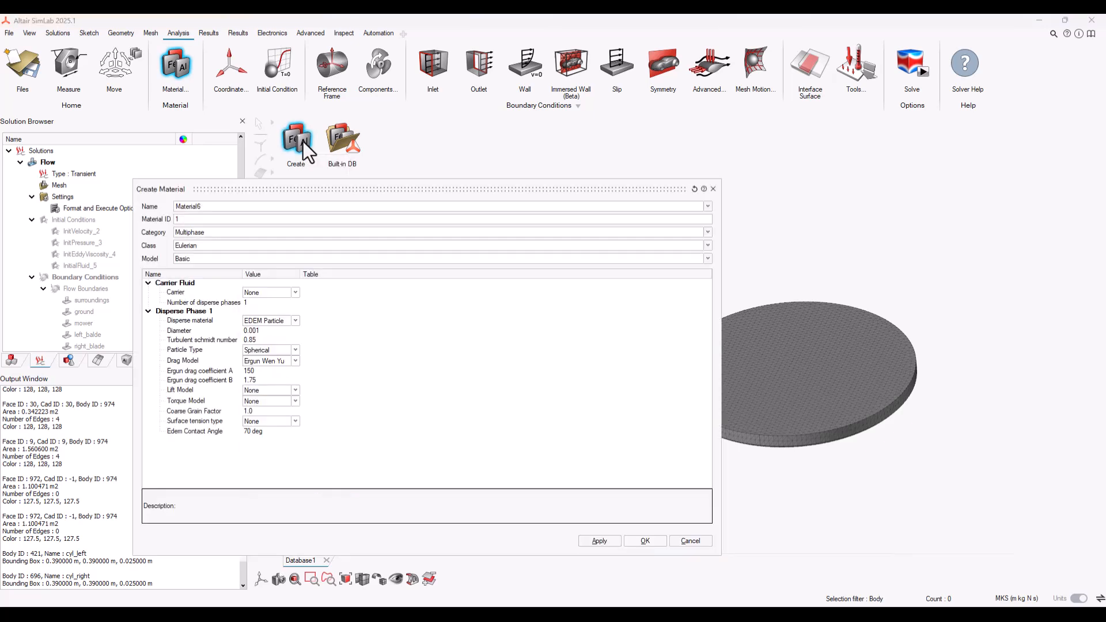
{"action": "left_click", "coordinate": [240, 206]}
{"action": "key", "text": "ctrl+a"}
{"action": "type", "text": "air-grass"}
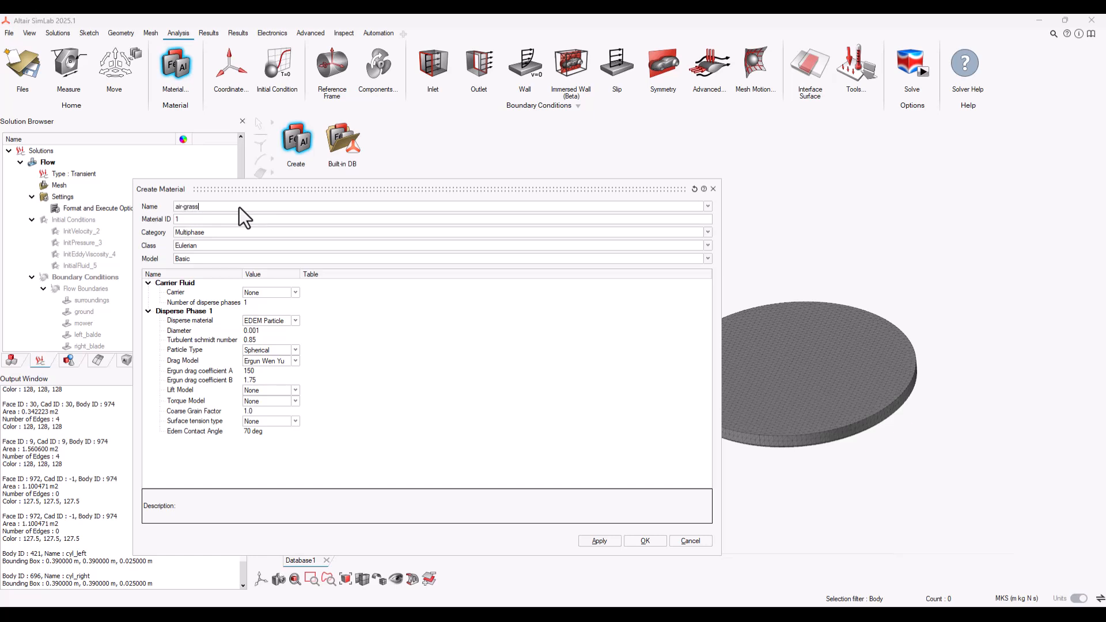
Set the carrier fluid of air-grass to Air and the EDEM particle diameter to 0.004 m, and create the material
{"action": "left_click", "coordinate": [260, 293]}
{"action": "left_click", "coordinate": [264, 313]}
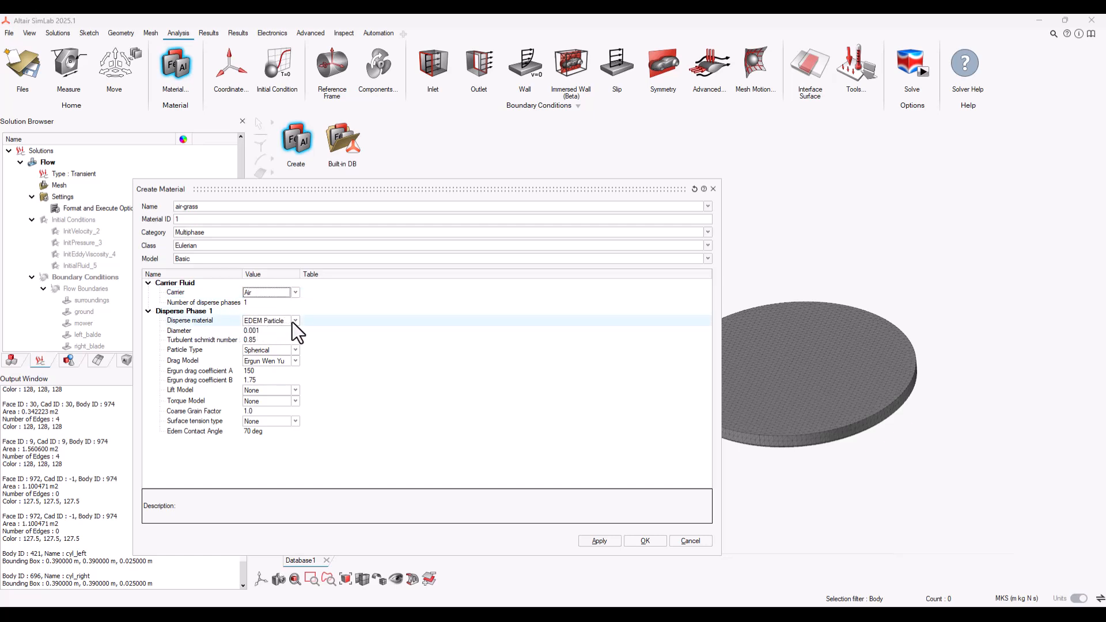
{"action": "left_click", "coordinate": [266, 331]}
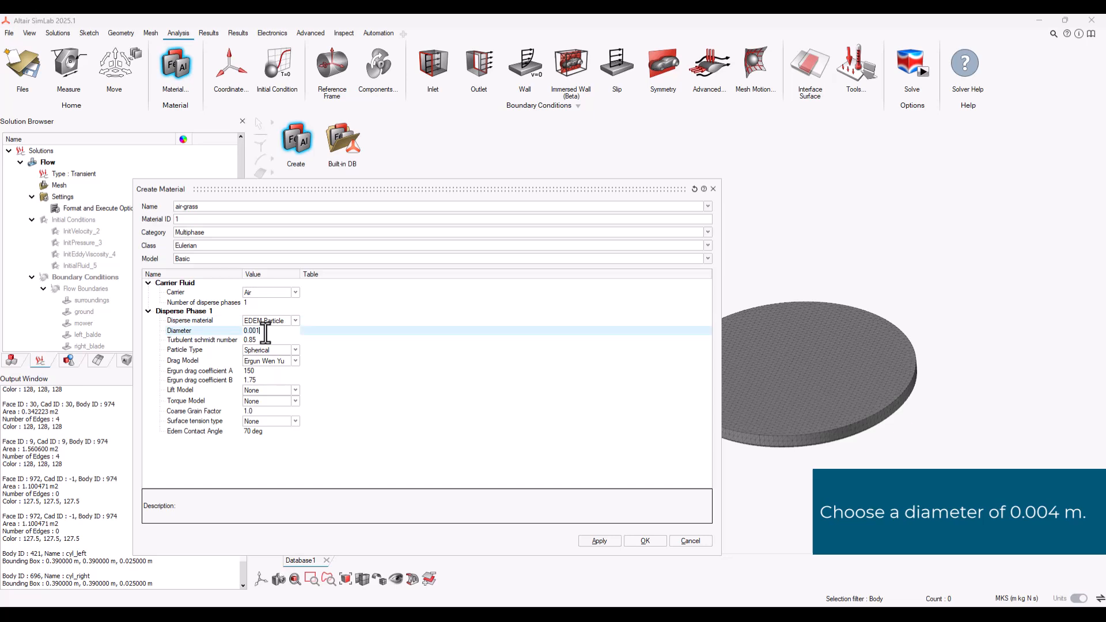
{"action": "key", "text": "BackSpace"}
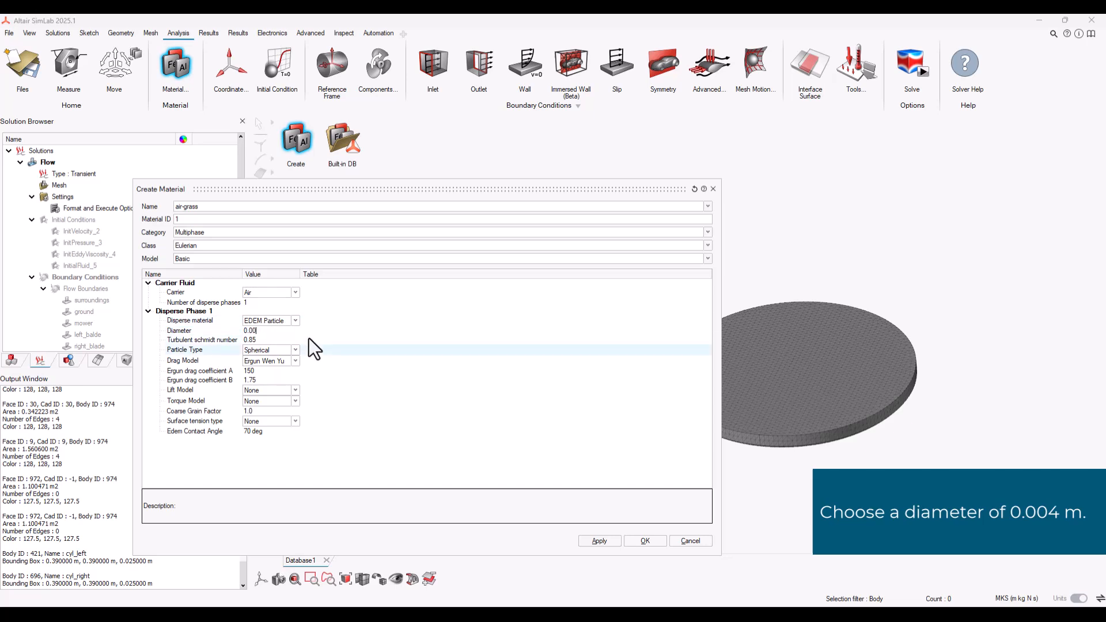
{"action": "type", "text": "4"}
{"action": "key", "text": "Tab"}
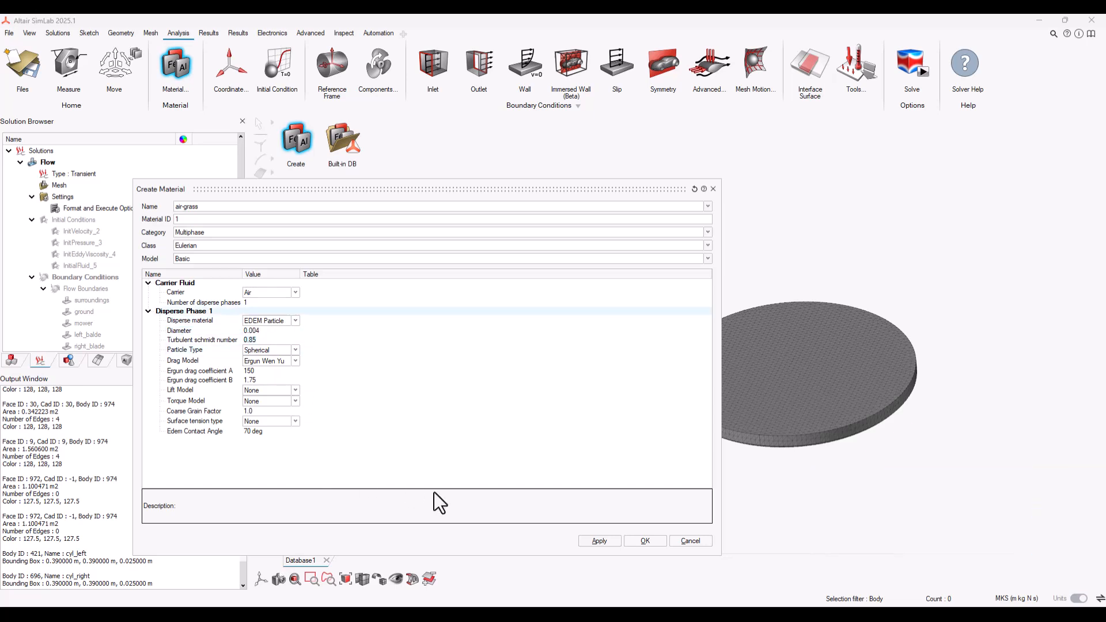
{"action": "left_click", "coordinate": [646, 541]}
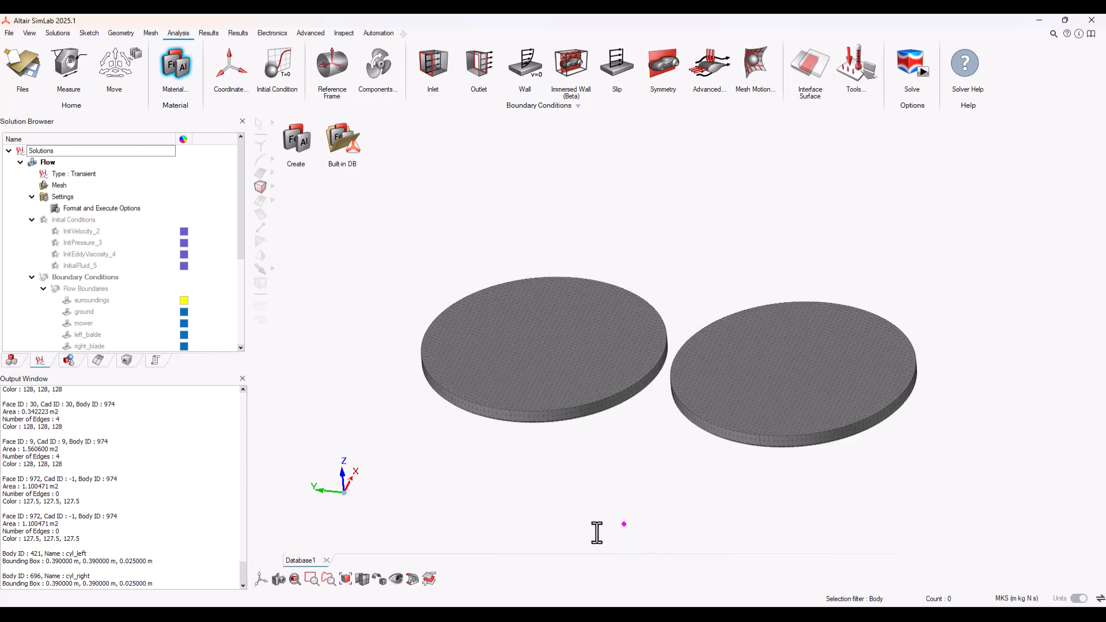
Assign the air-grass material to Fluid body 1, cyl_left and cyl_right of geom3_SM_Assembly.gda
{"action": "left_click", "coordinate": [11, 360]}
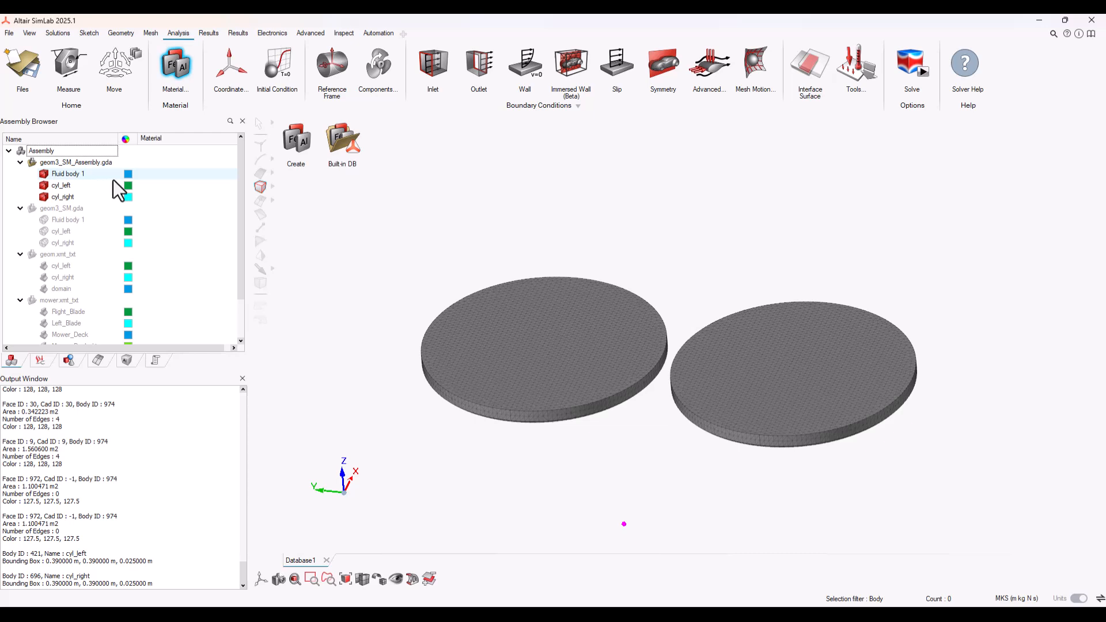
{"action": "left_click", "coordinate": [167, 178]}
{"action": "left_click", "coordinate": [195, 177]}
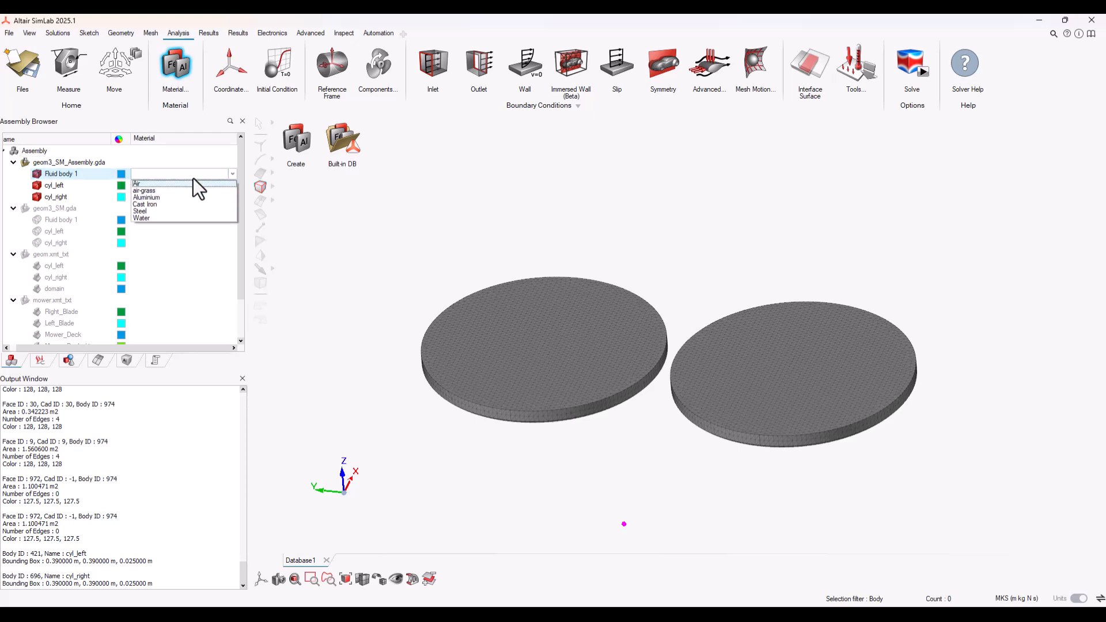
{"action": "left_click", "coordinate": [159, 191]}
{"action": "left_click", "coordinate": [149, 185]}
{"action": "left_click", "coordinate": [145, 185]}
{"action": "left_click", "coordinate": [145, 202]}
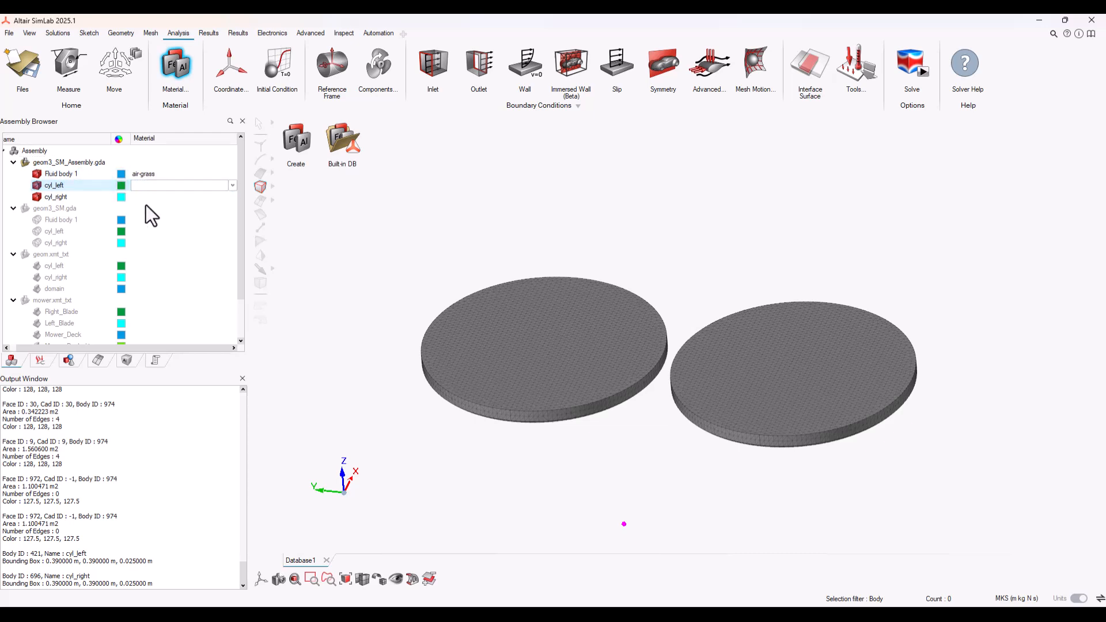
{"action": "left_click", "coordinate": [144, 197]}
{"action": "left_click", "coordinate": [144, 199]}
{"action": "left_click", "coordinate": [144, 213]}
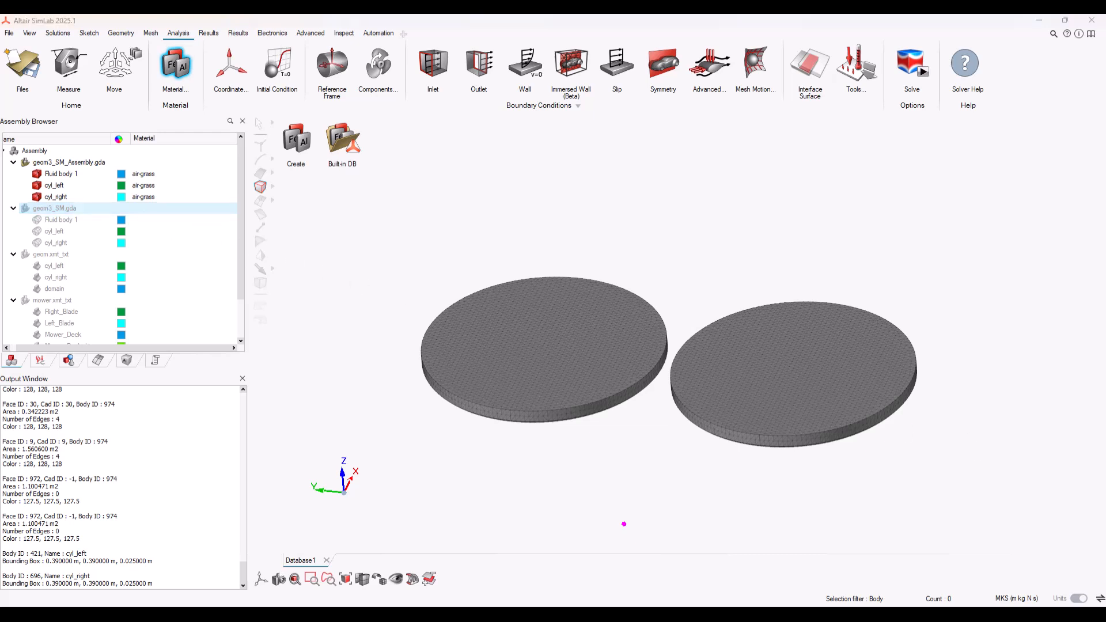
Save the SimLab database under the file name mower
{"action": "left_click", "coordinate": [23, 68]}
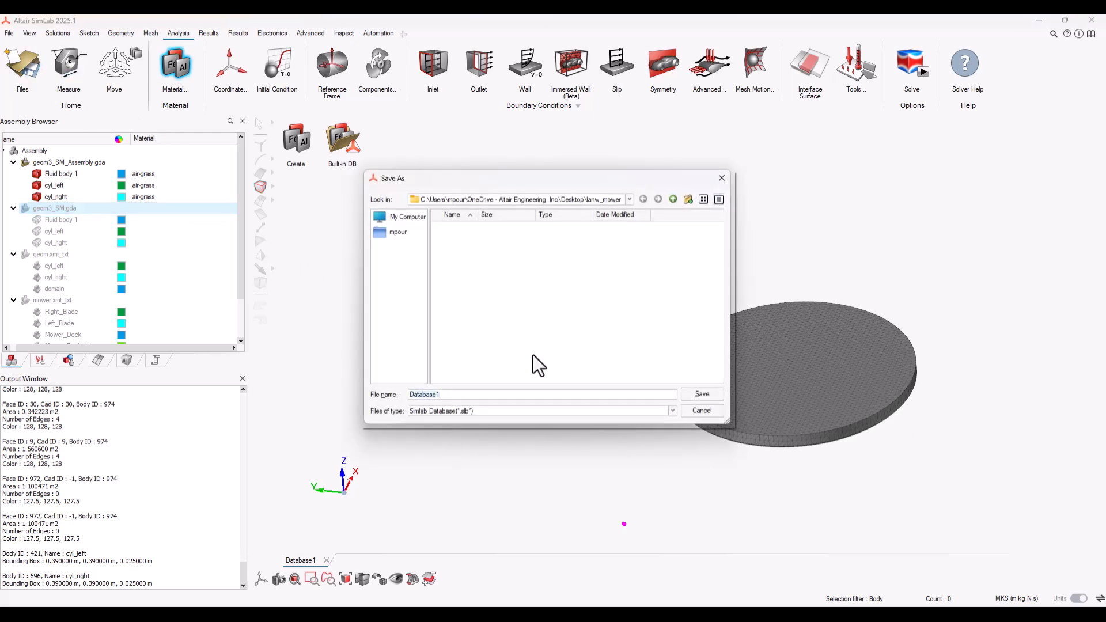
{"action": "type", "text": "mower"}
{"action": "left_click", "coordinate": [704, 394]}
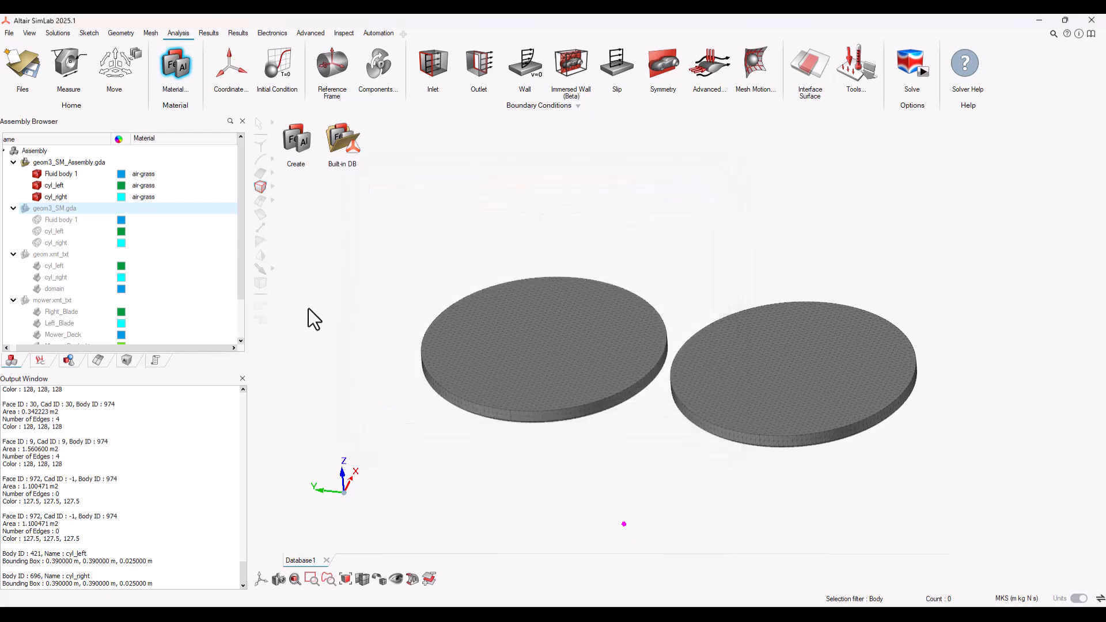
Open the available commands for CoupledSolution in the solution tree
{"action": "left_click", "coordinate": [40, 360]}
{"action": "scroll", "coordinate": [65, 320], "scroll_direction": "down", "scroll_amount": 5}
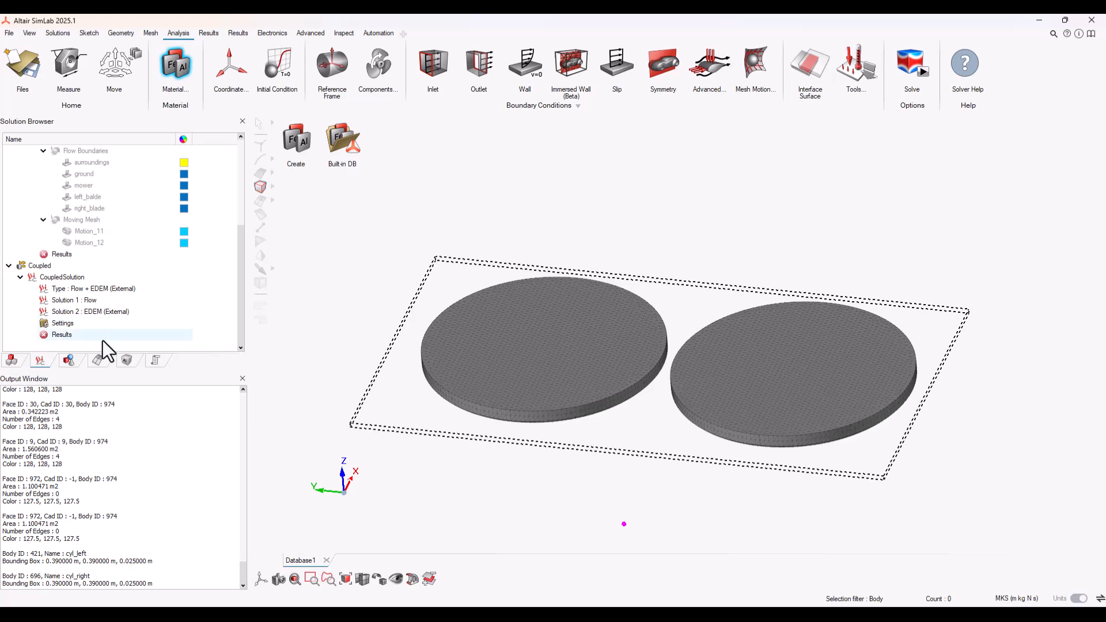
{"action": "right_click", "coordinate": [63, 275]}
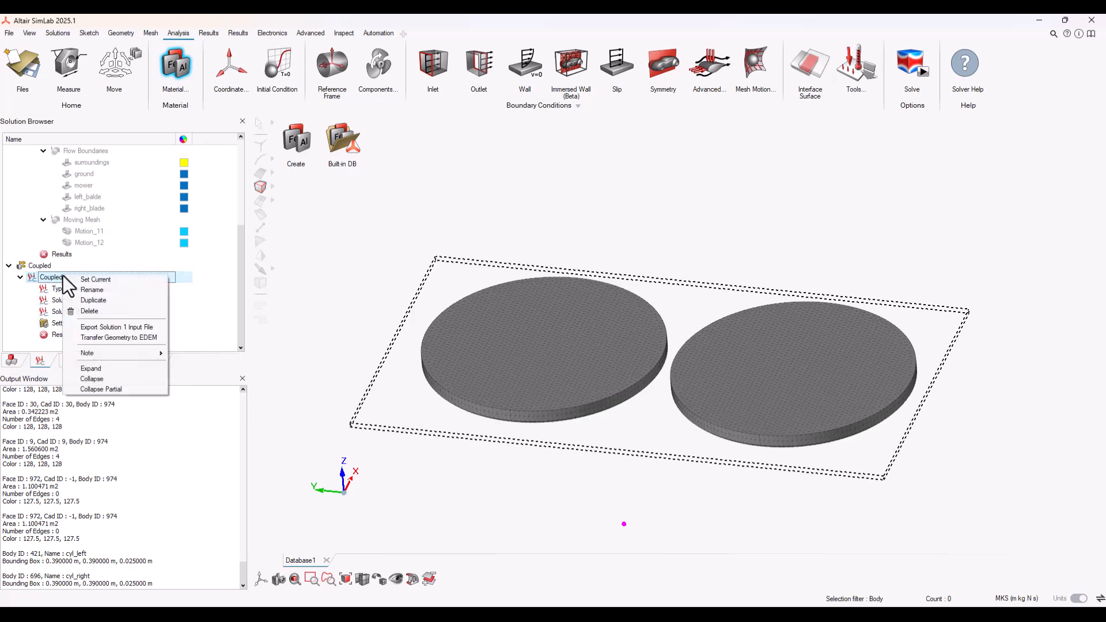